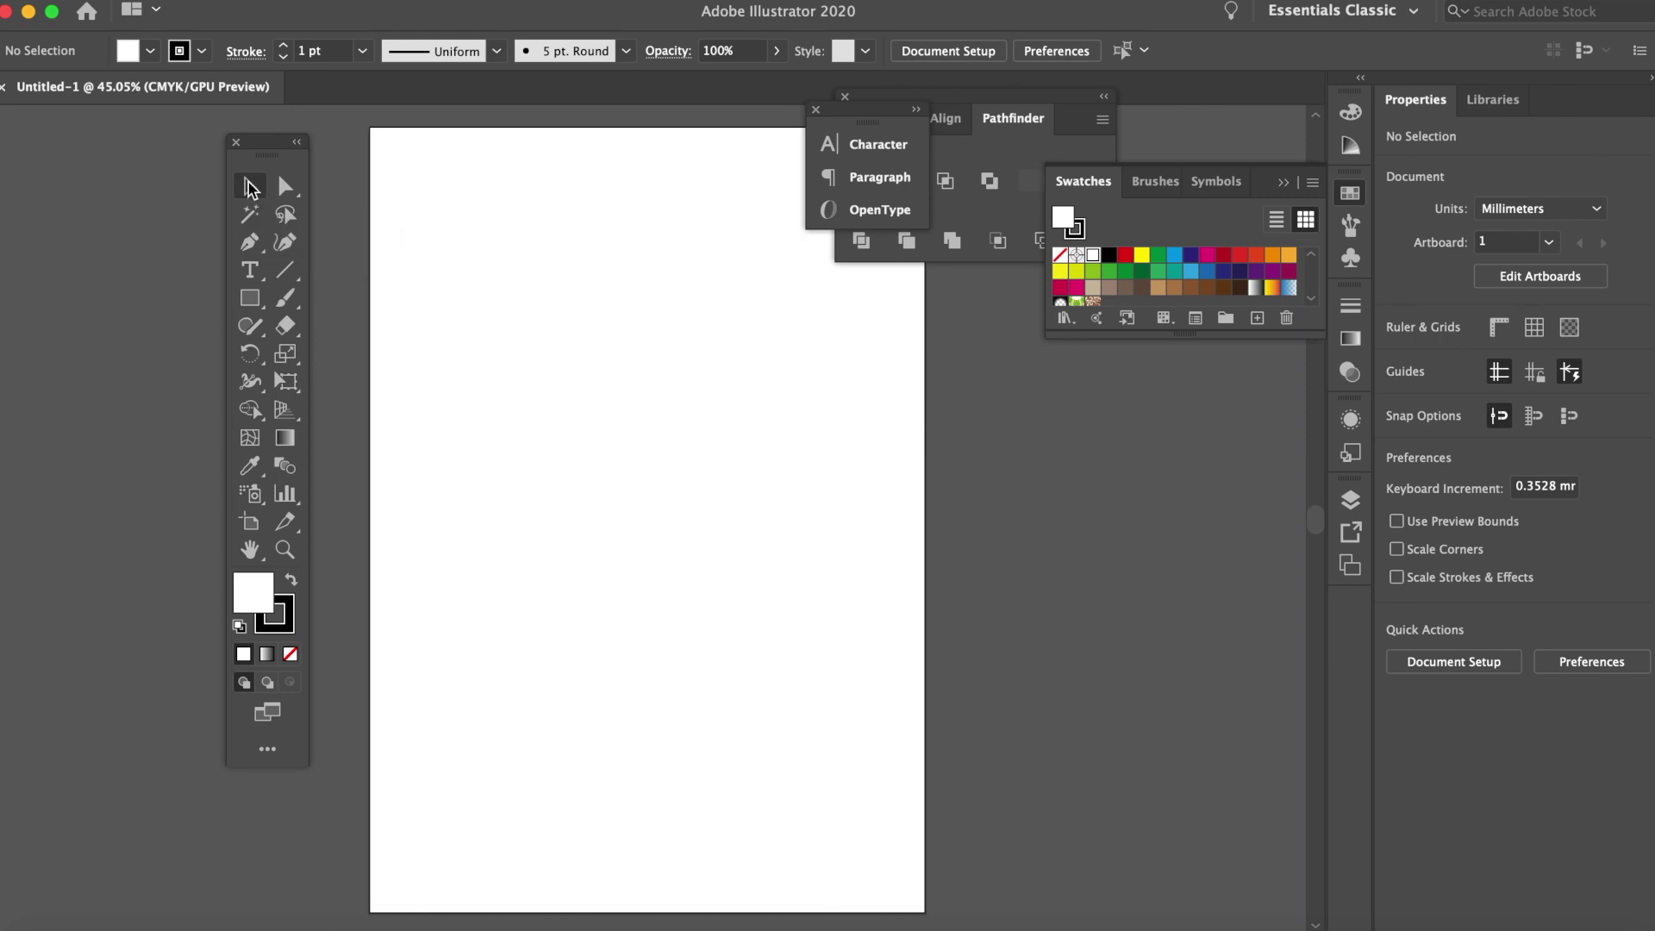
- Try out the Ellipse tool with an ellipse about 147 × 75 mm and a circle about 129 mm across, deleting each
left_click(249, 299)
left_click(248, 297)
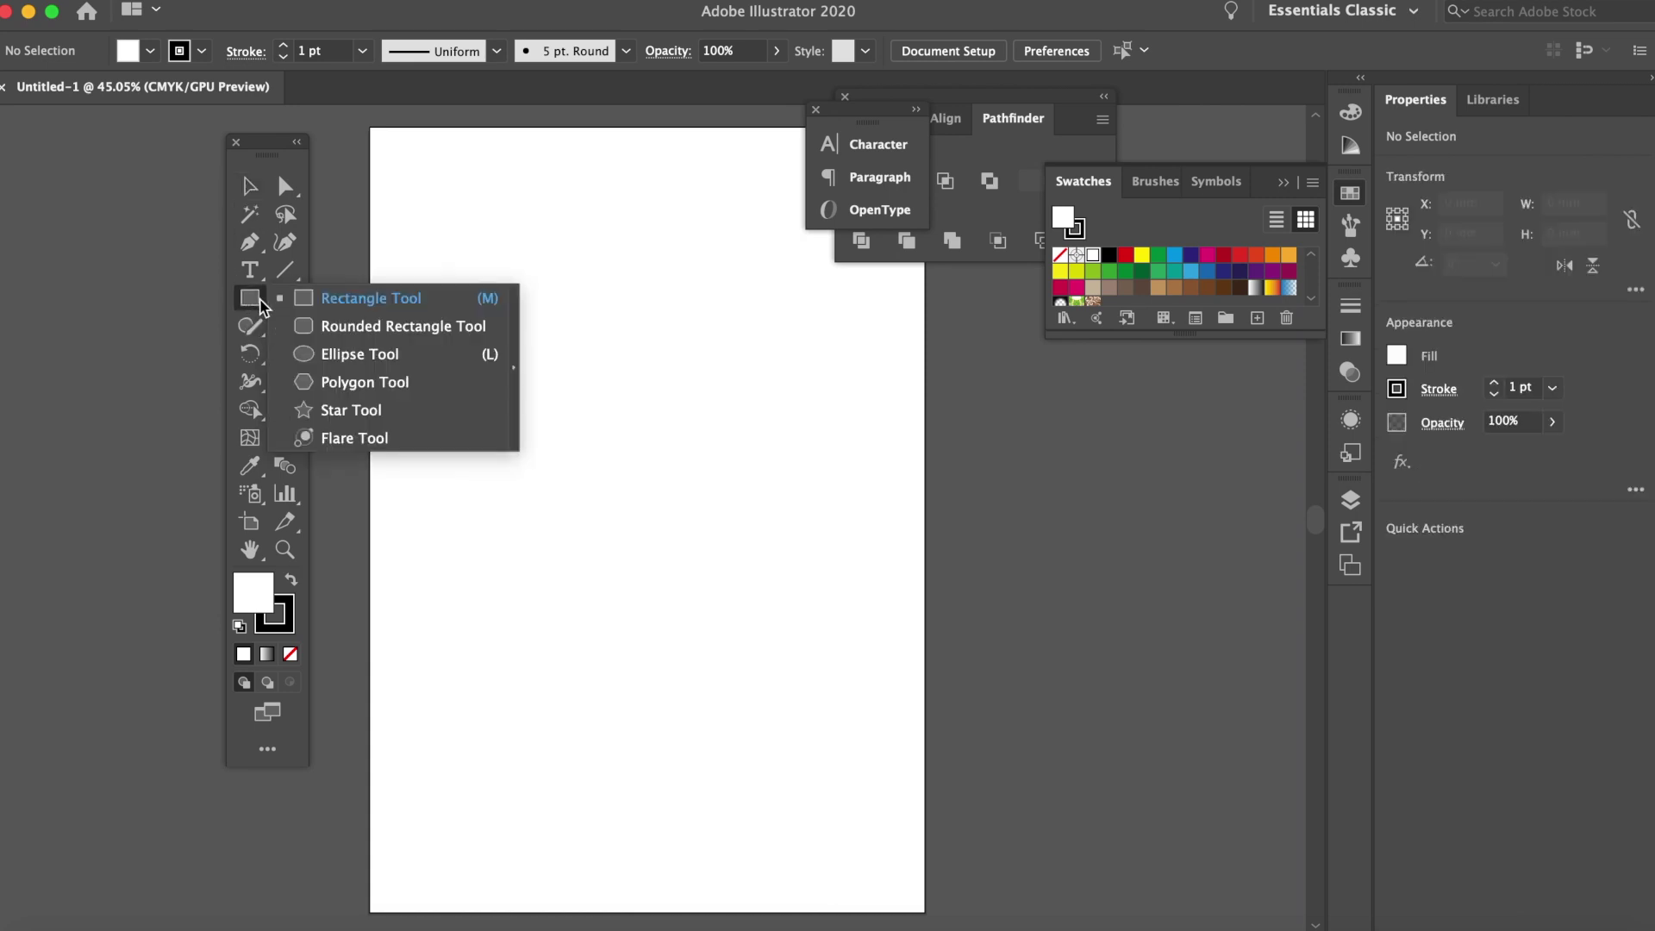
left_click(339, 353)
left_click_drag(457, 312, 845, 507)
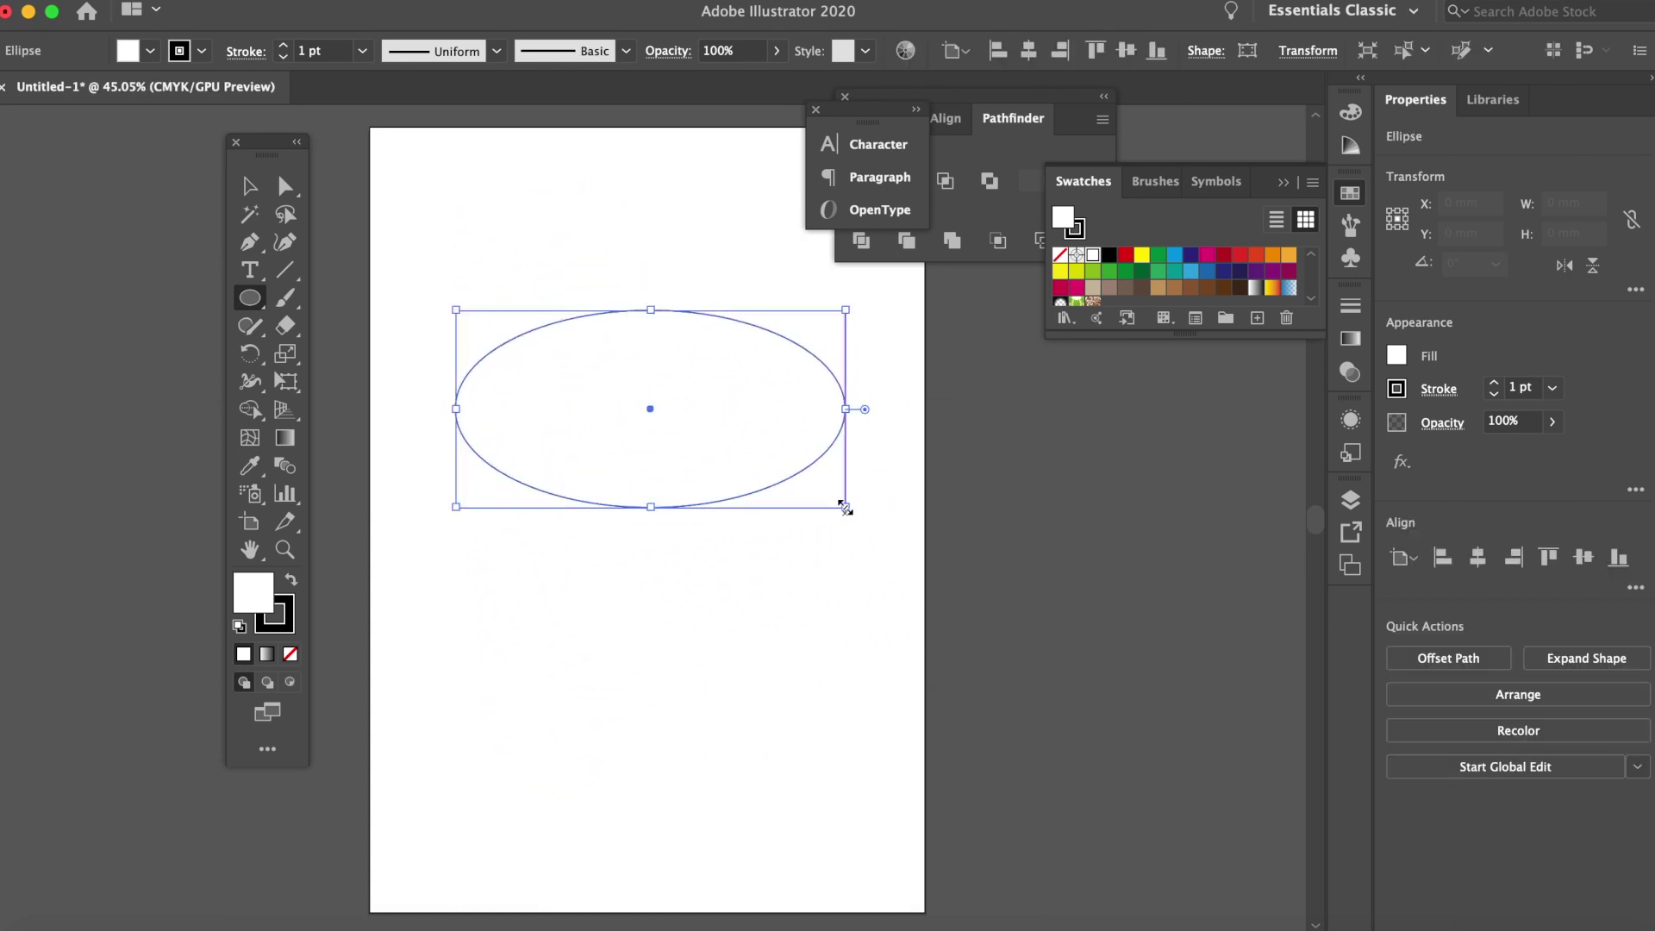
key("Delete")
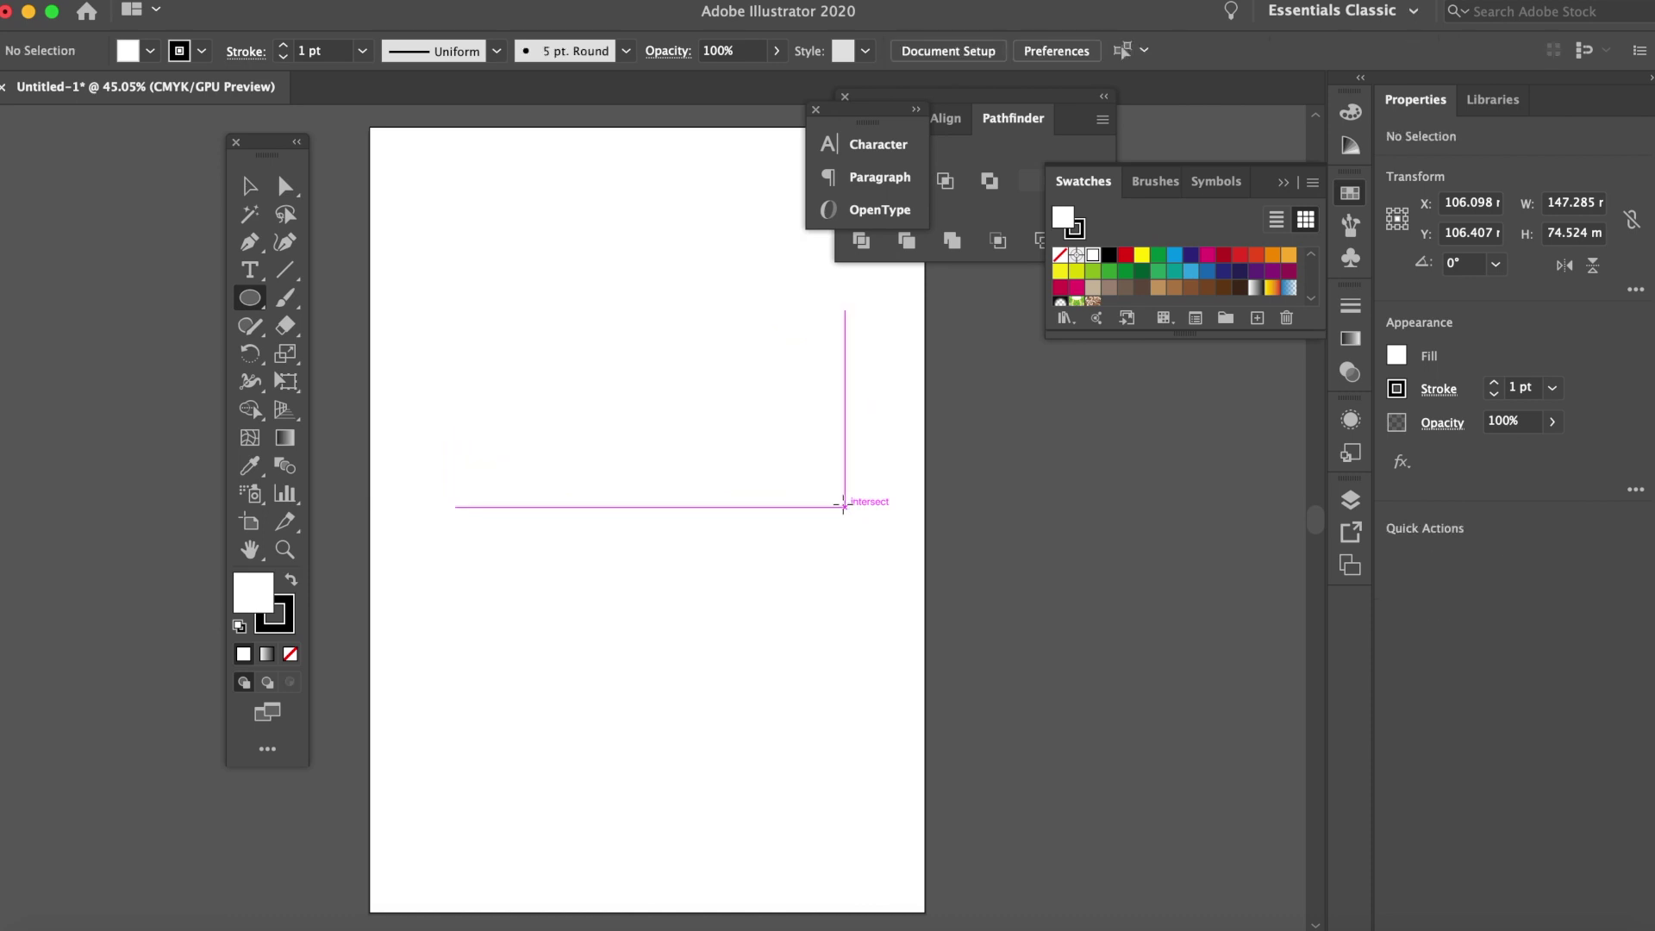
left_click_drag(504, 280, 779, 620)
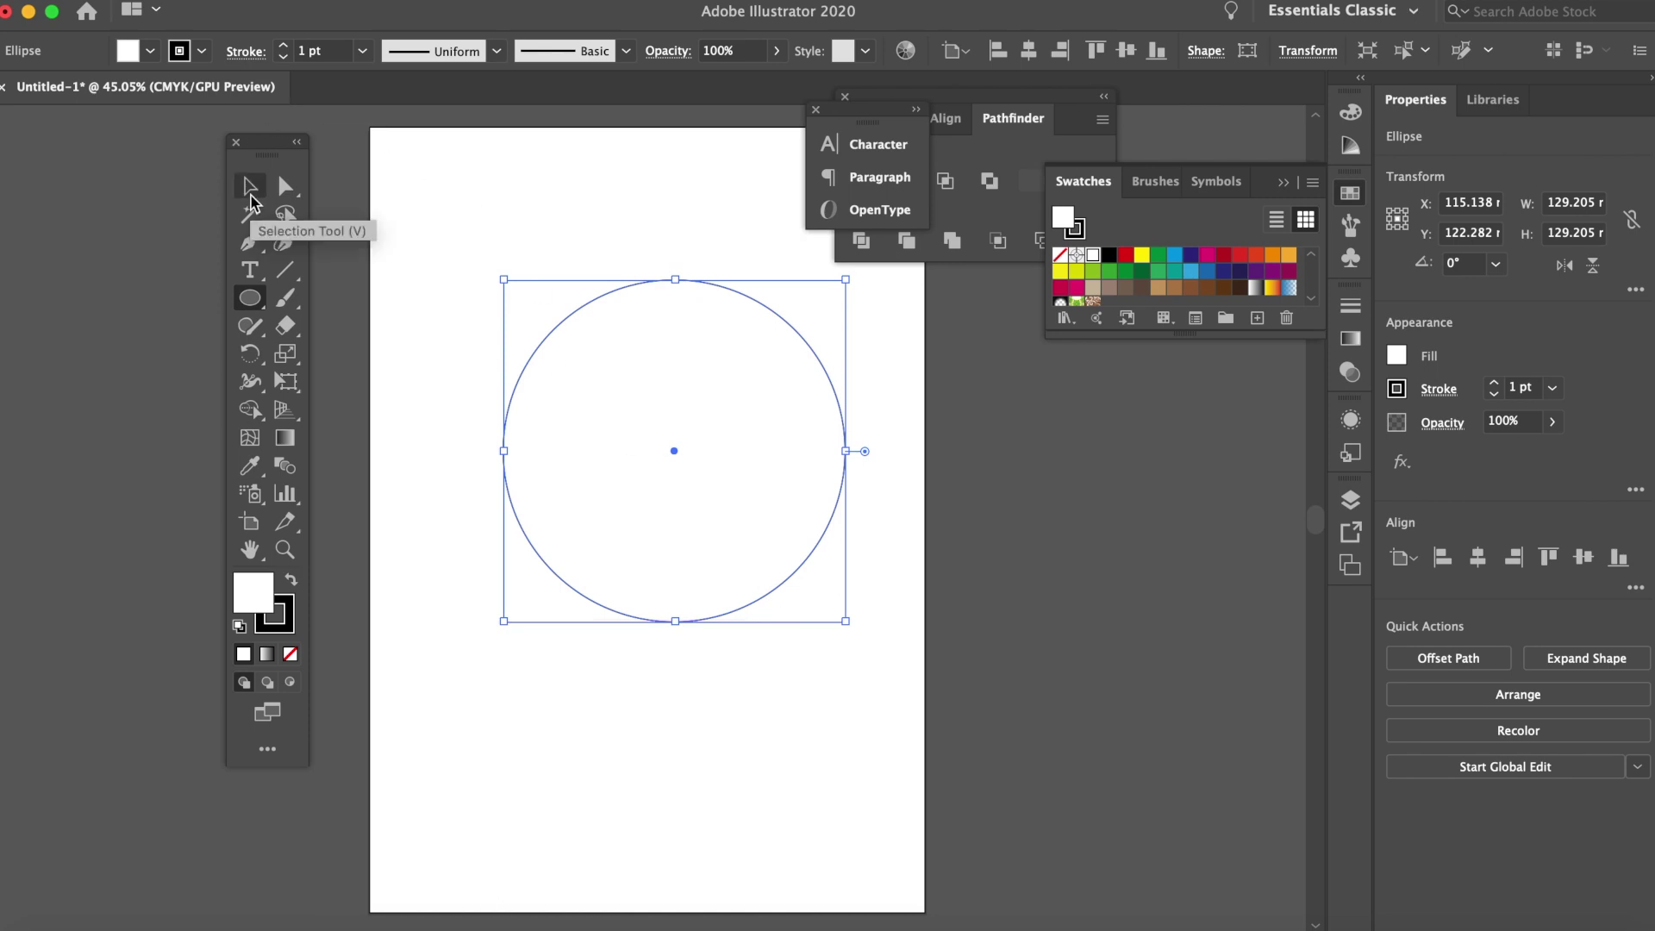
key("Delete")
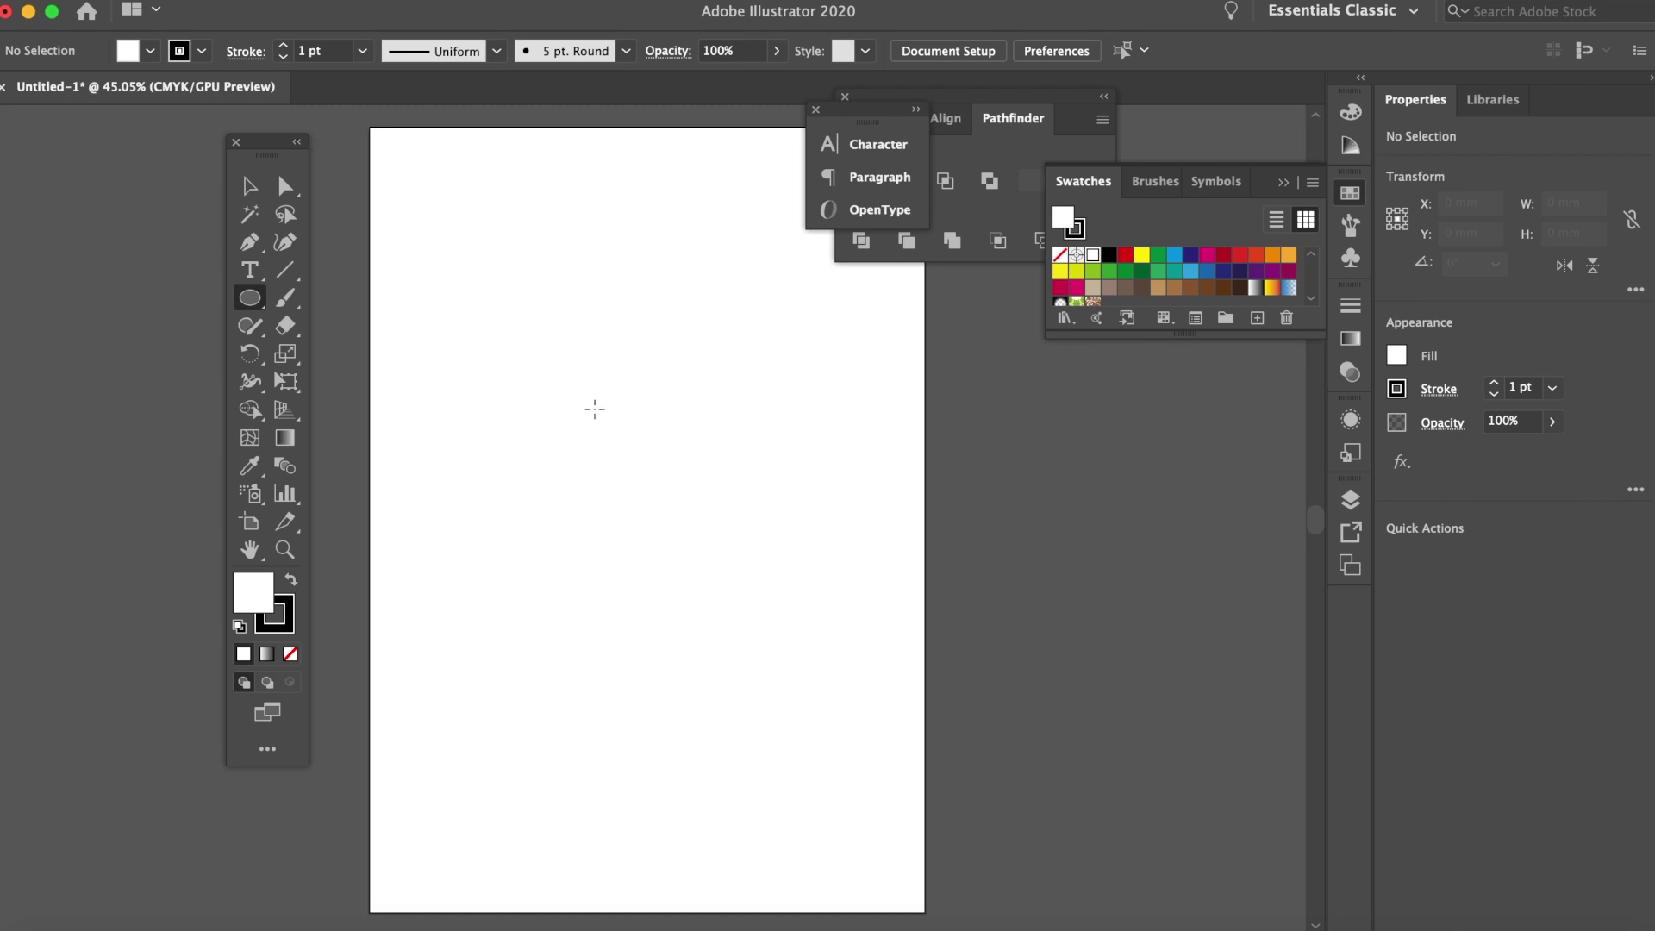
- Draw a wide ellipse about 173 × 77 mm on the artboard and move it slightly upward
left_click_drag(435, 365, 893, 566)
left_click(250, 185)
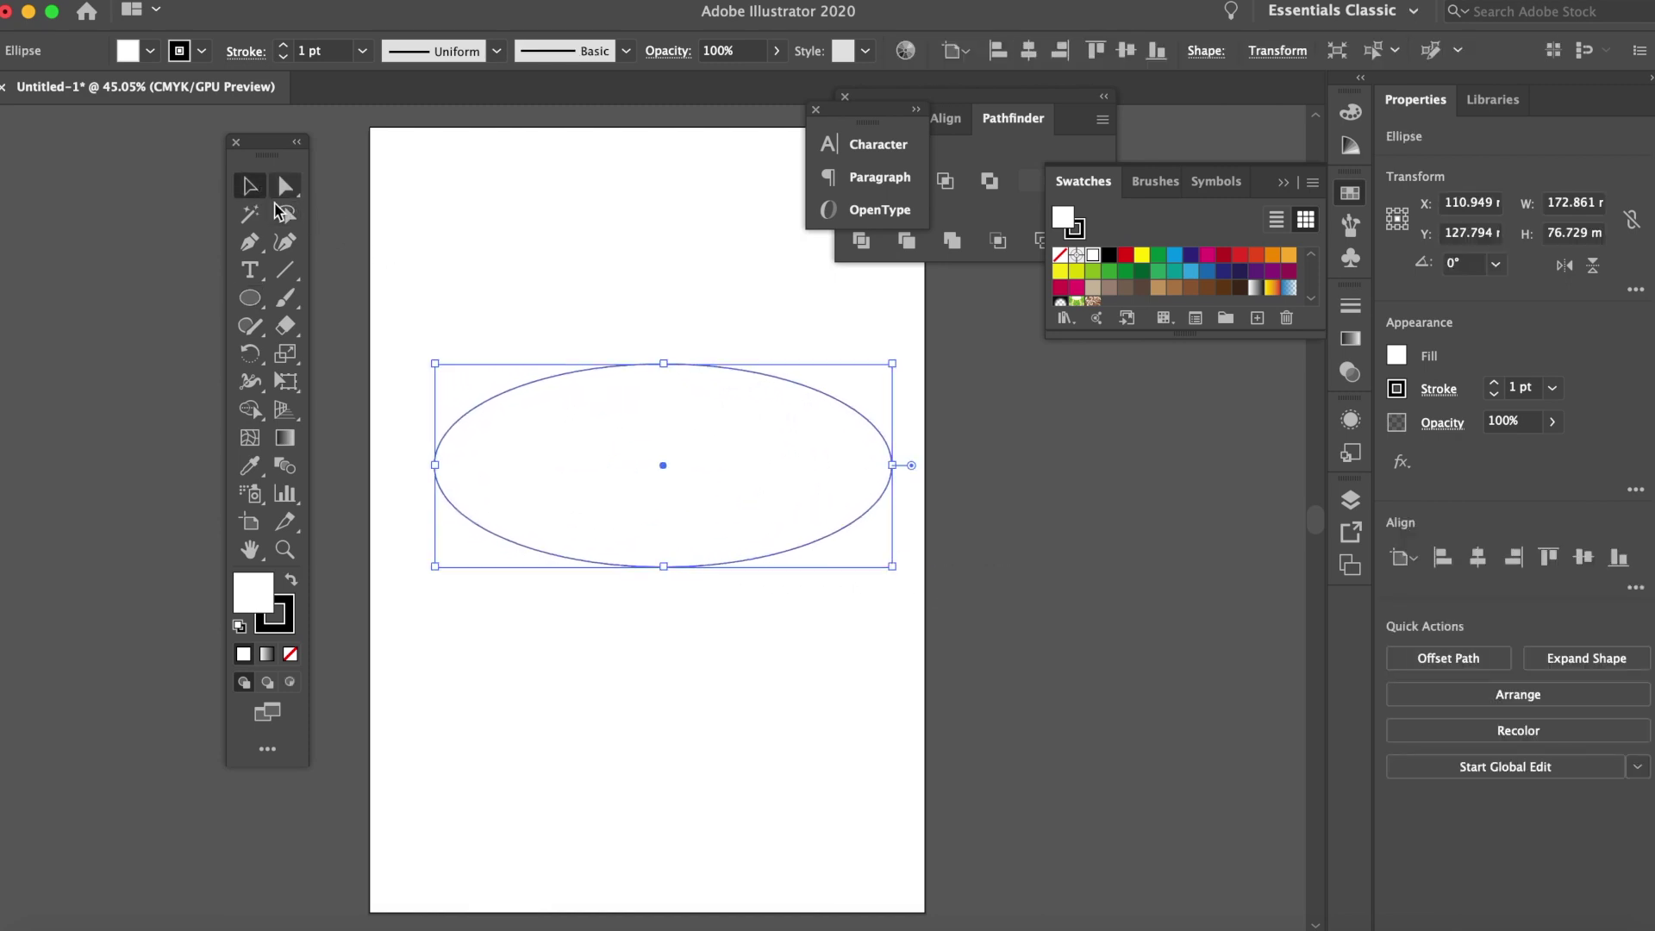
left_click_drag(664, 459, 653, 418)
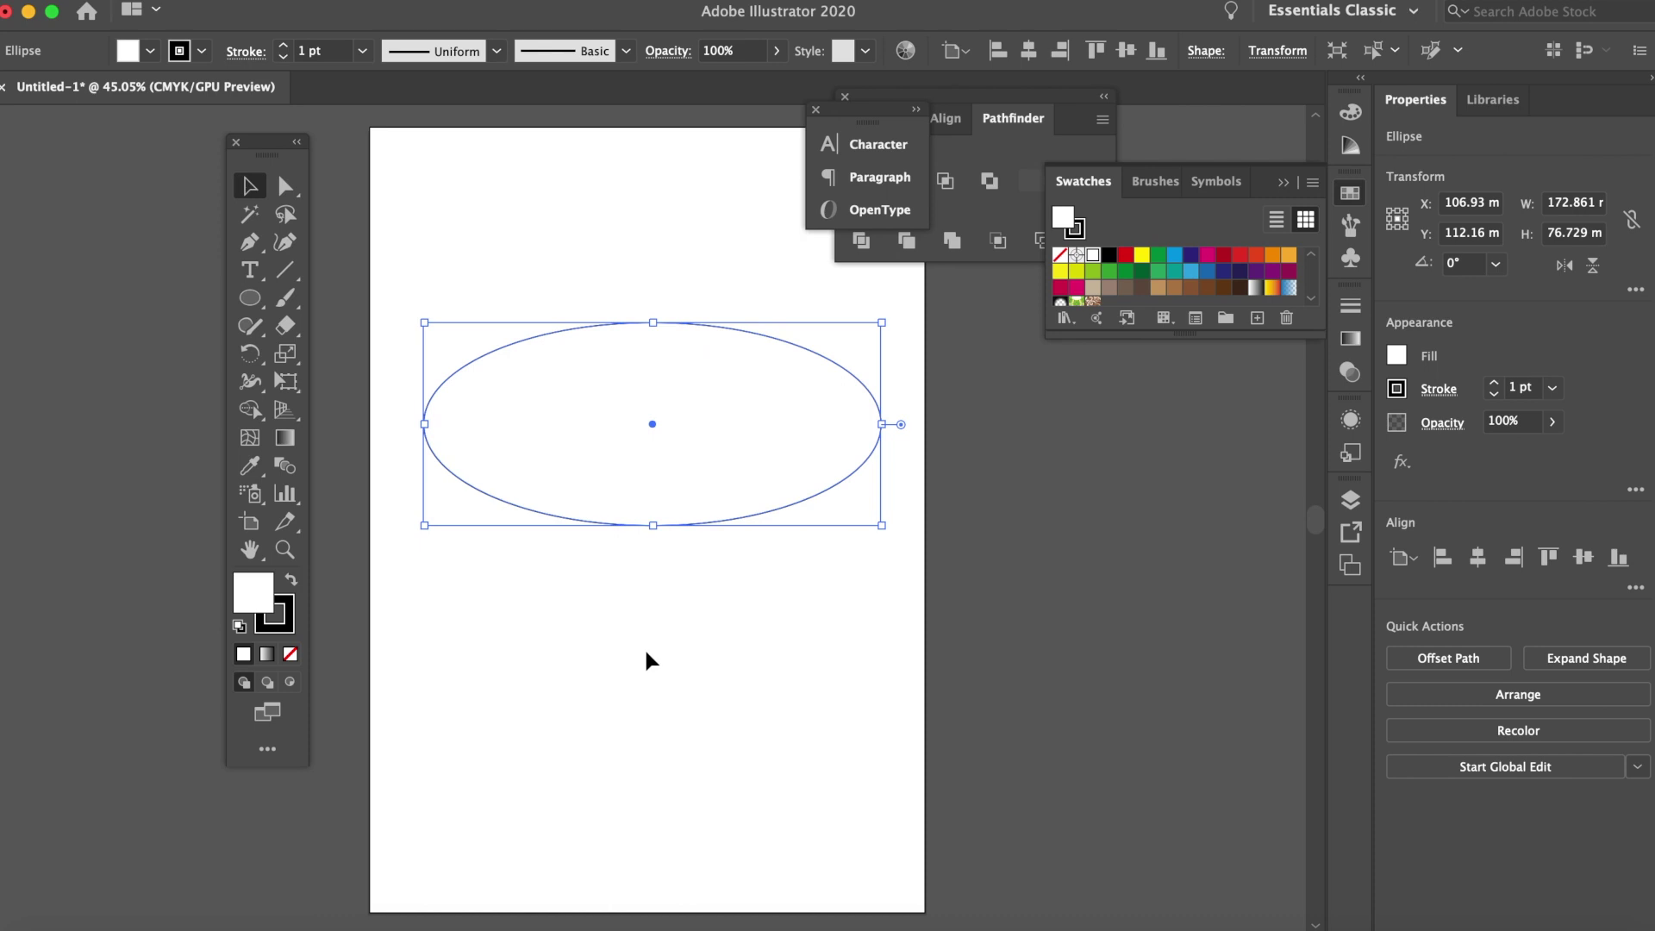
- Try swapping the ellipse's fill and stroke colours back and forth
left_click(292, 581)
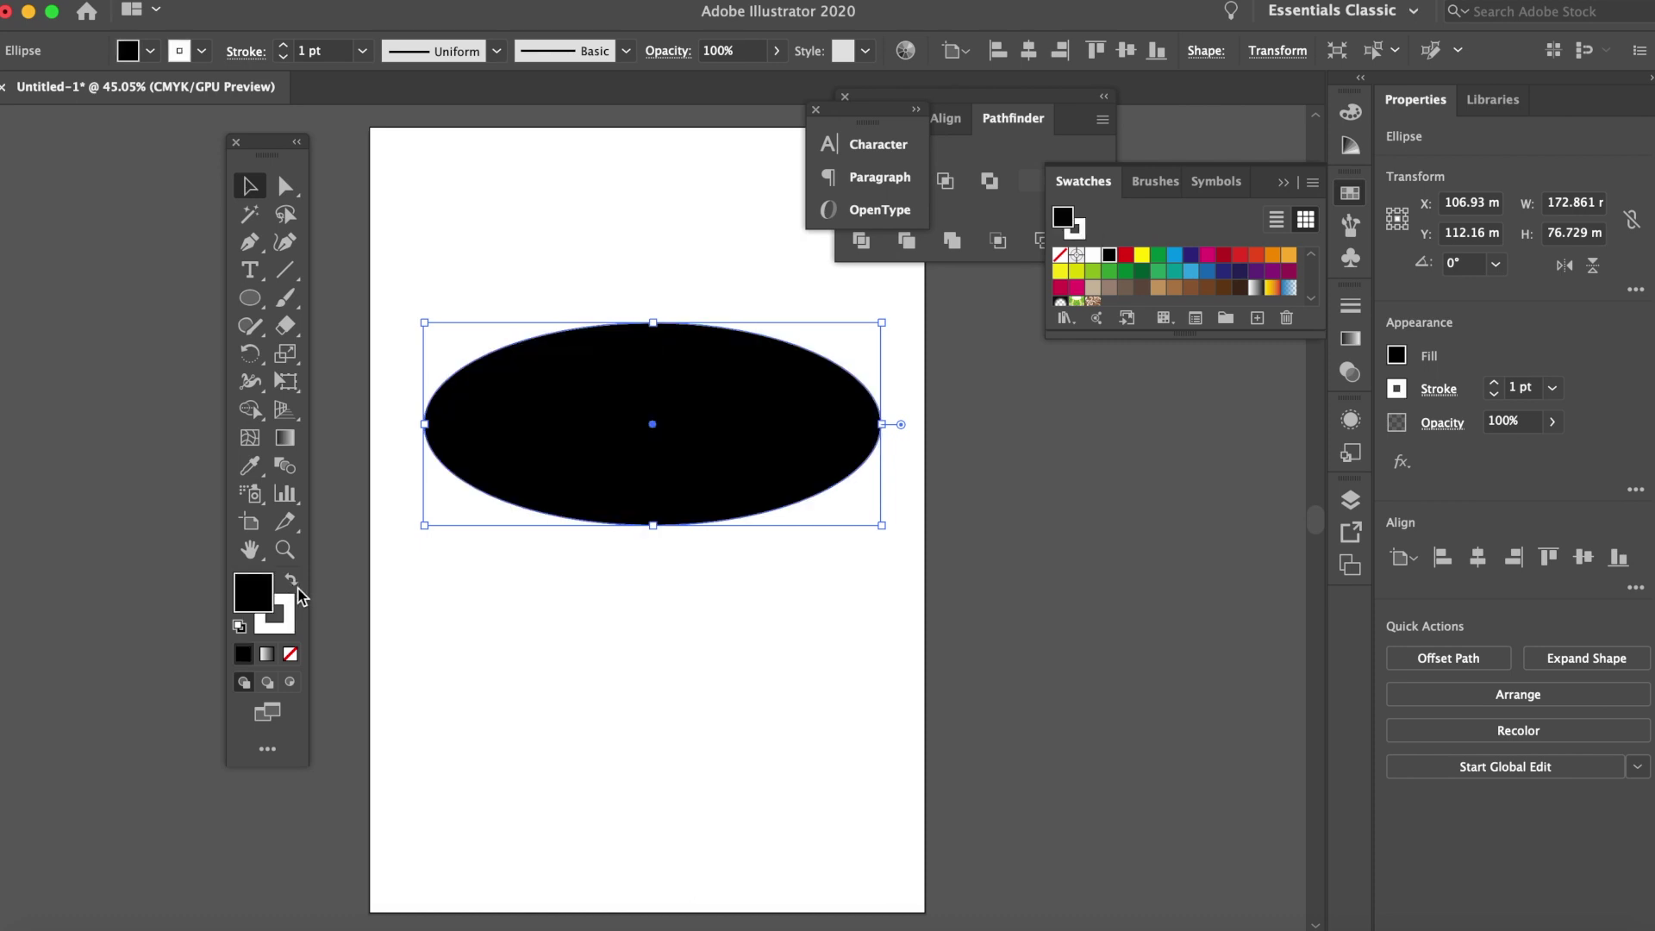
left_click(294, 586)
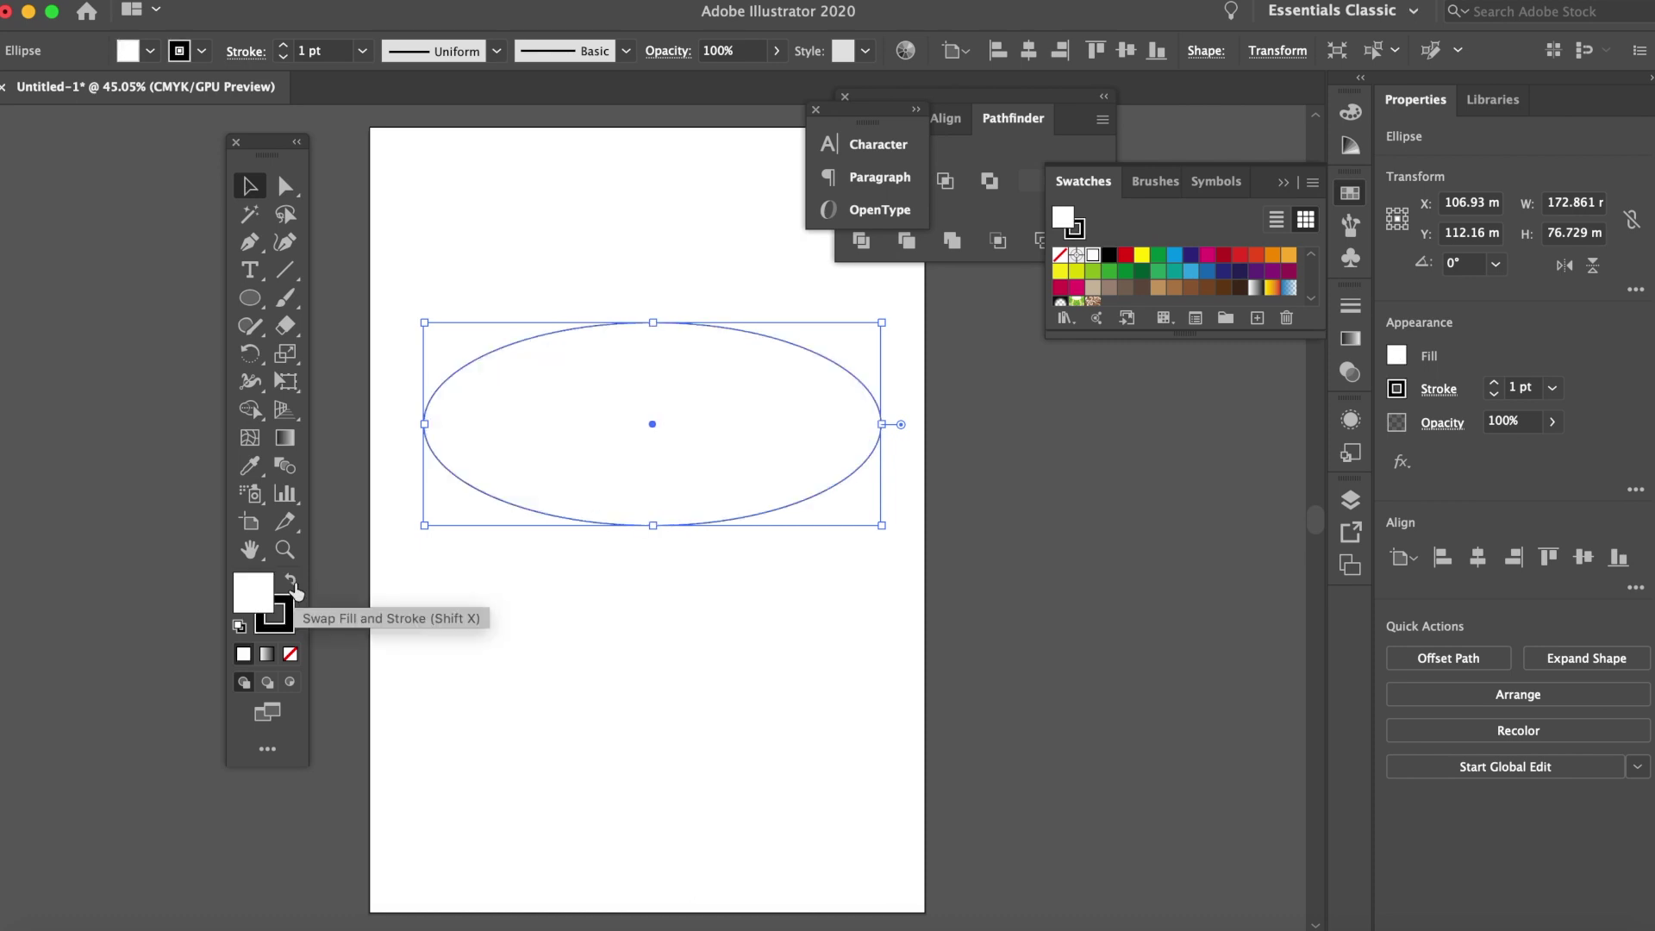
left_click(294, 586)
left_click(294, 586)
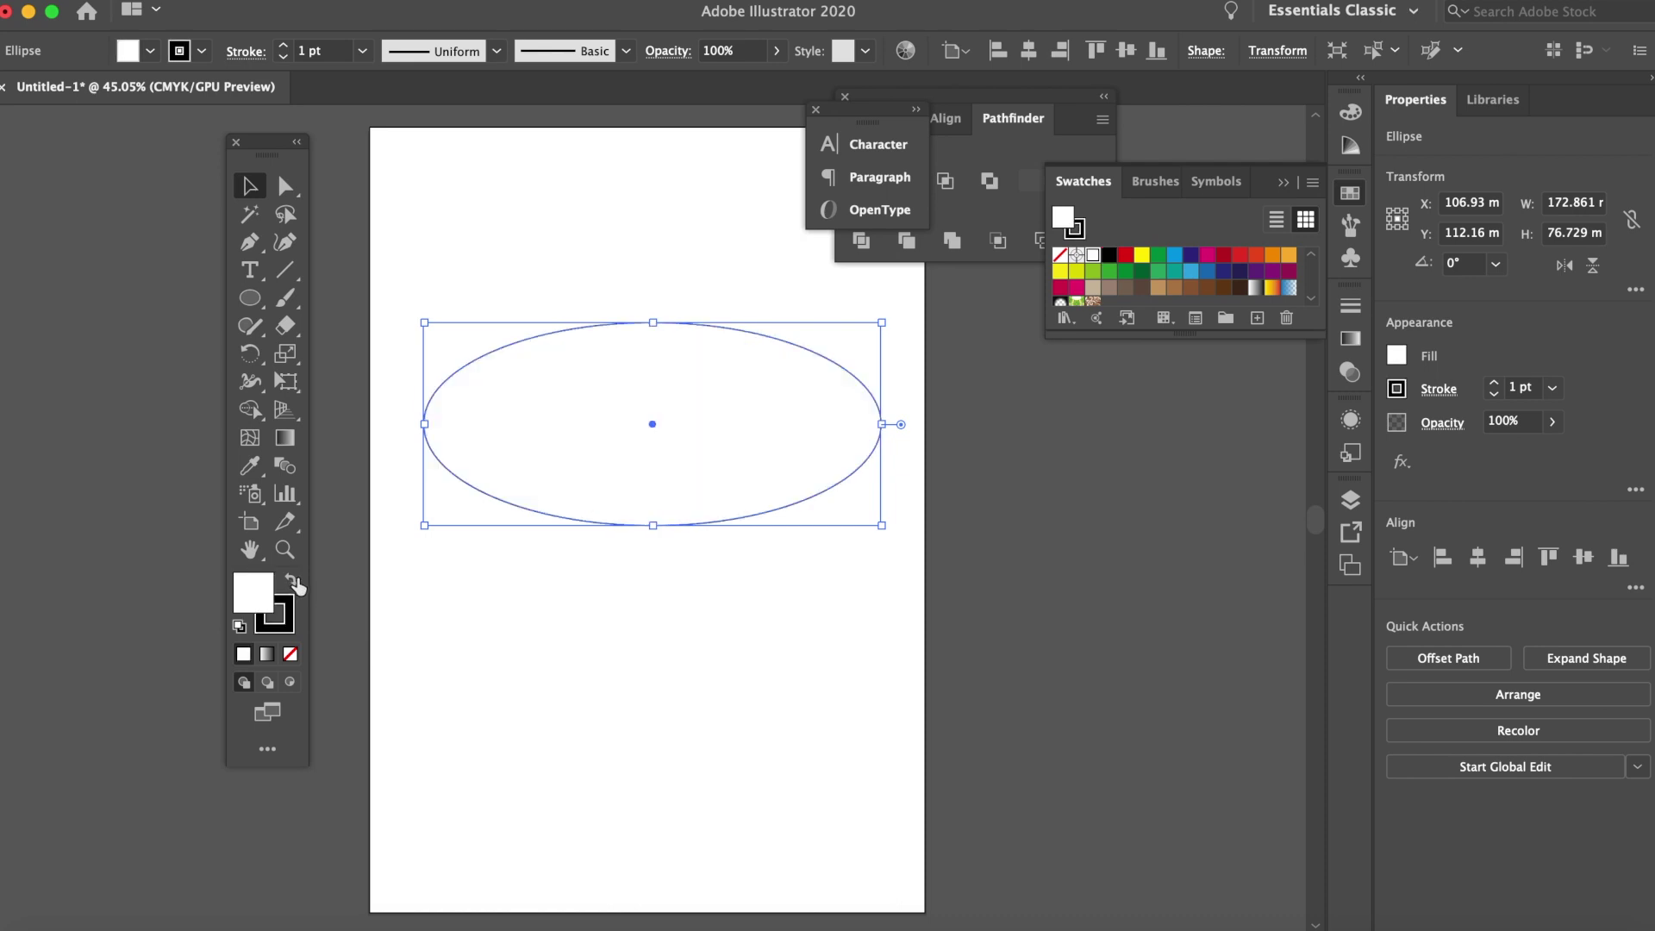
- Duplicate the ellipse straight downward so that the copy overlaps the original
left_click(567, 566)
left_click(625, 411)
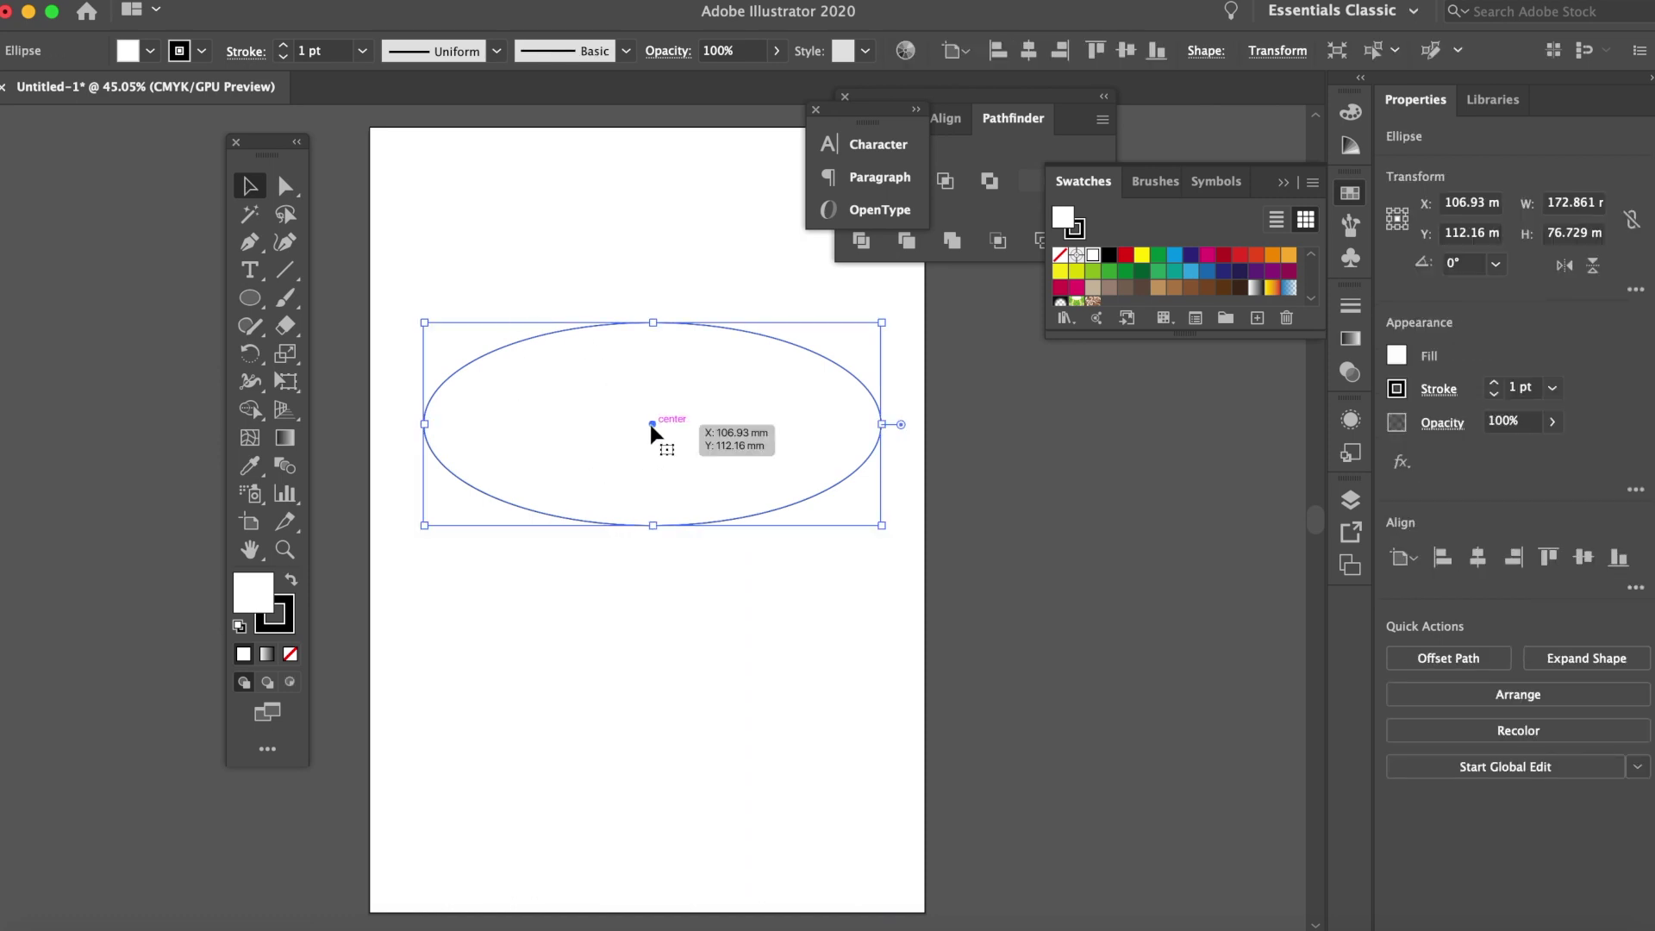
left_click_drag(652, 424, 651, 463)
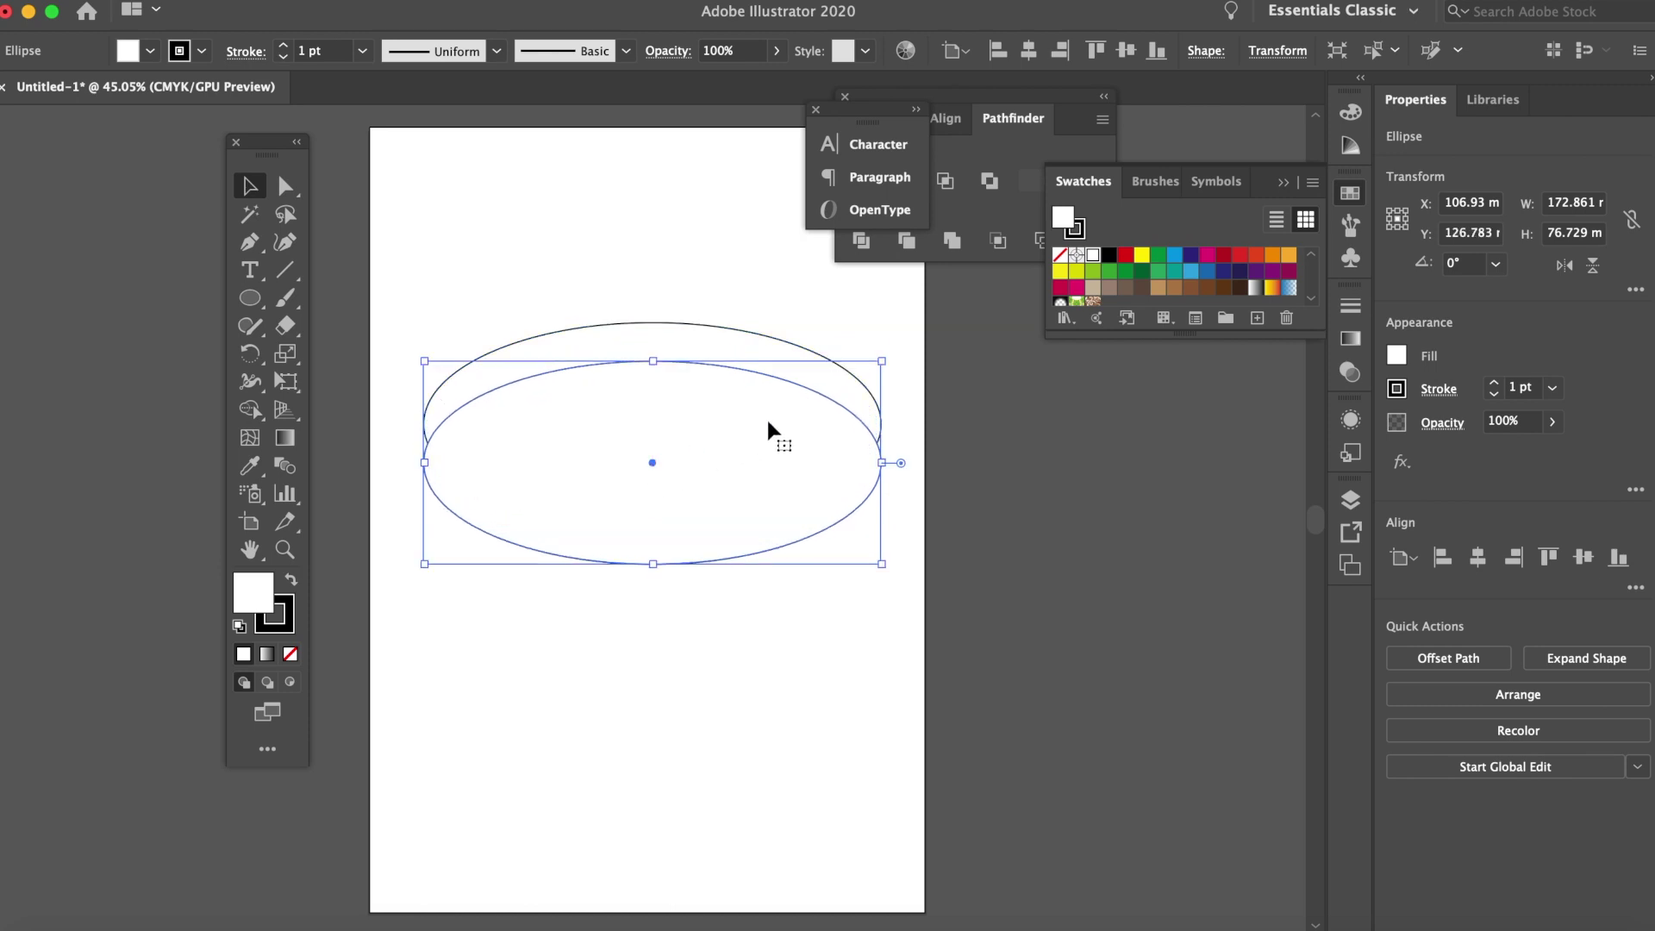
- Scale the copied ellipse down to about 166 × 74 mm and centre it inside the original ellipse
left_click(791, 643)
left_click(727, 475)
left_click_drag(883, 362, 863, 368)
left_click_drag(640, 460, 649, 422)
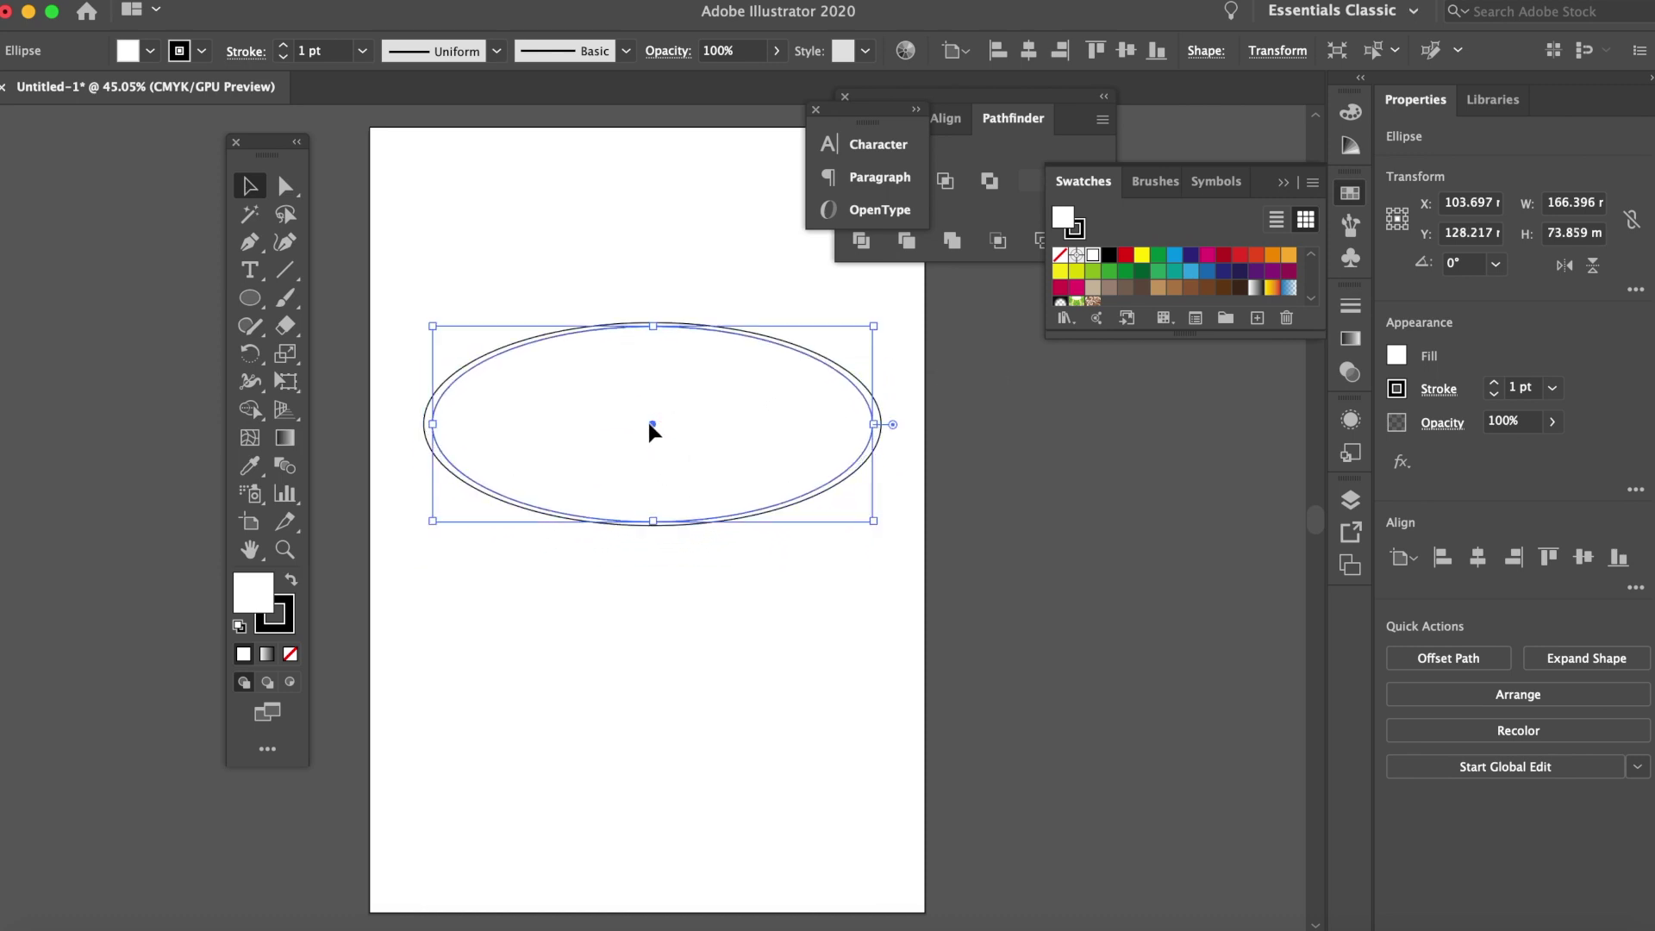
left_click(706, 733)
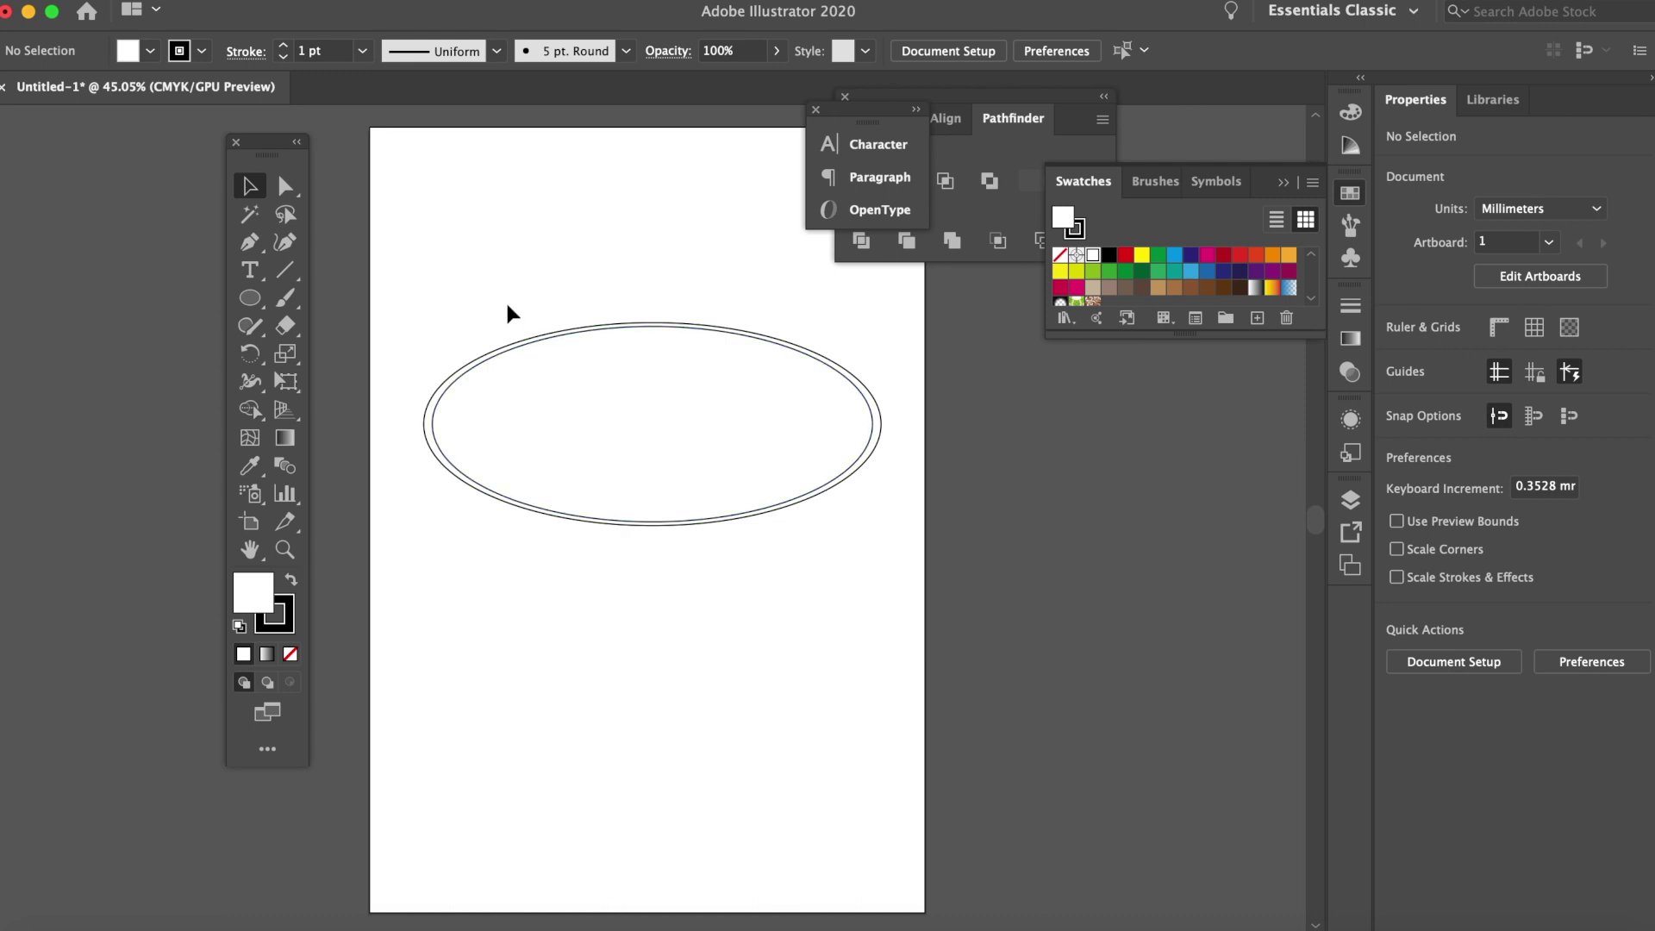
- Group the two concentric ellipses and move the group up on the artboard
left_click_drag(481, 269, 798, 629)
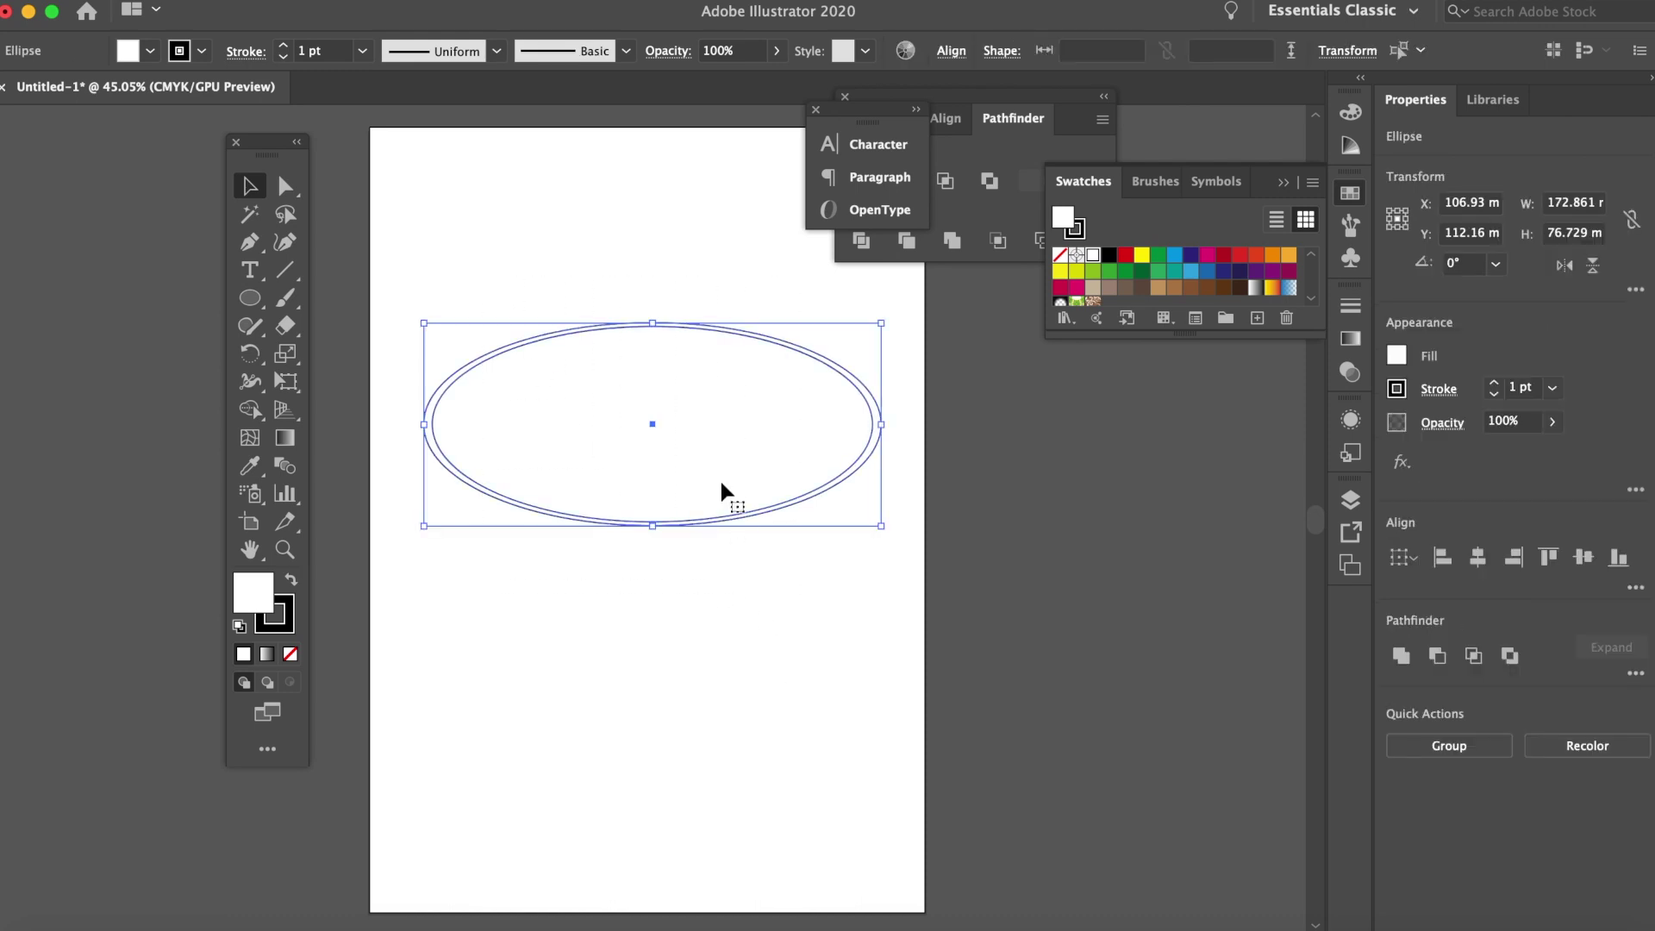
right_click(714, 426)
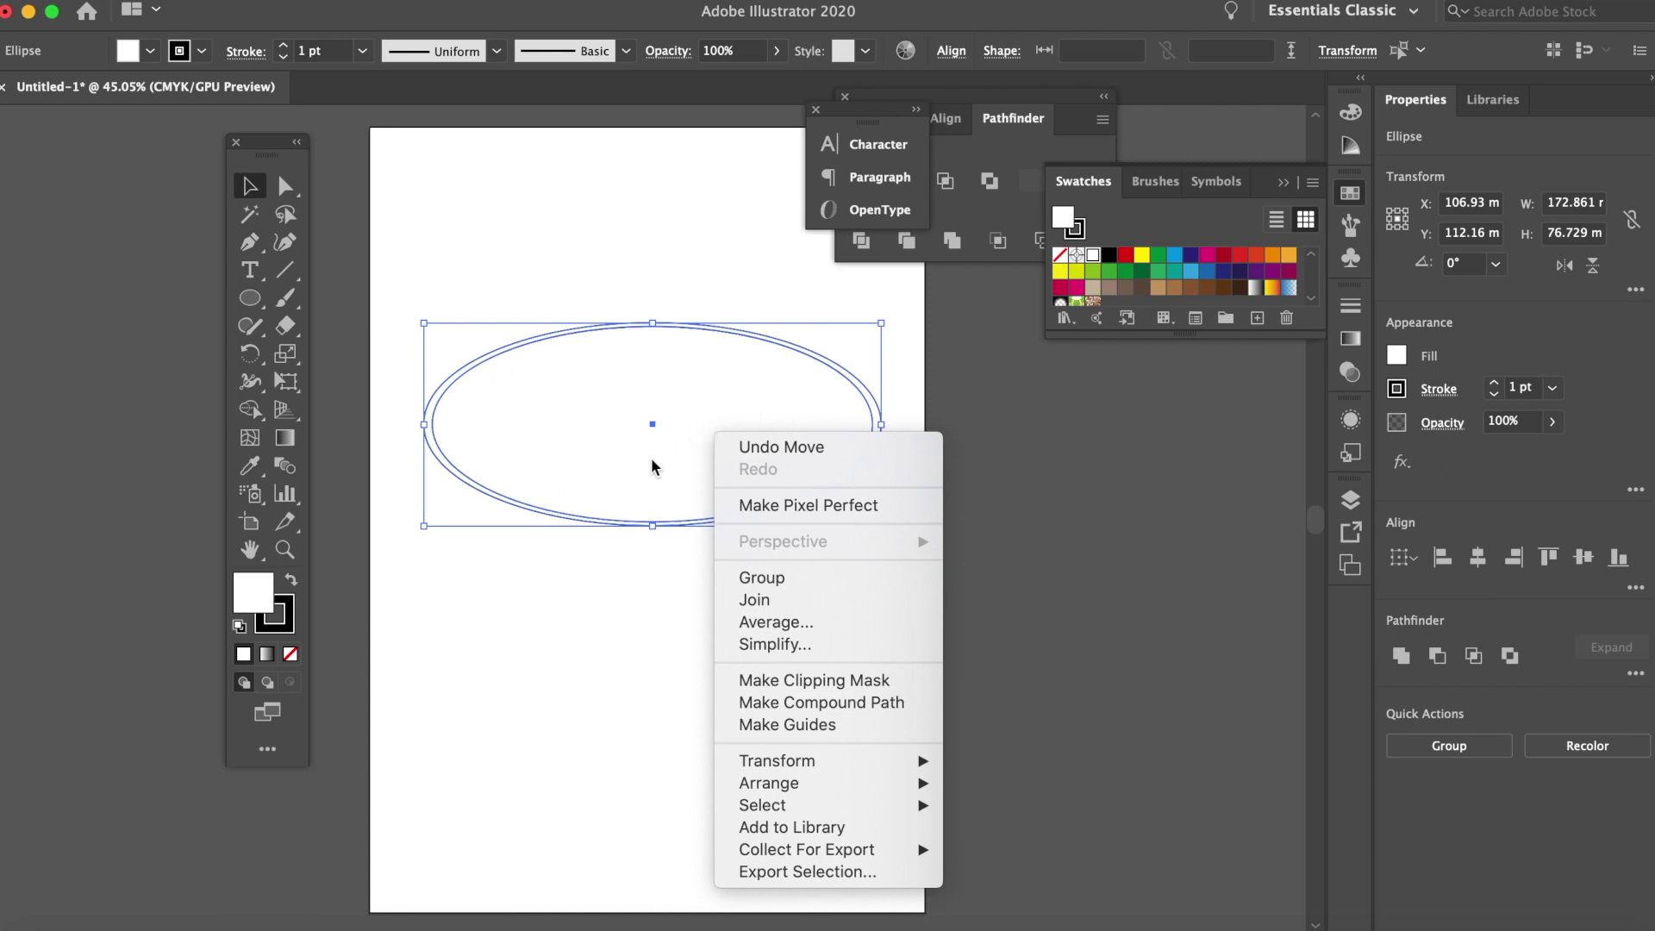
left_click(862, 578)
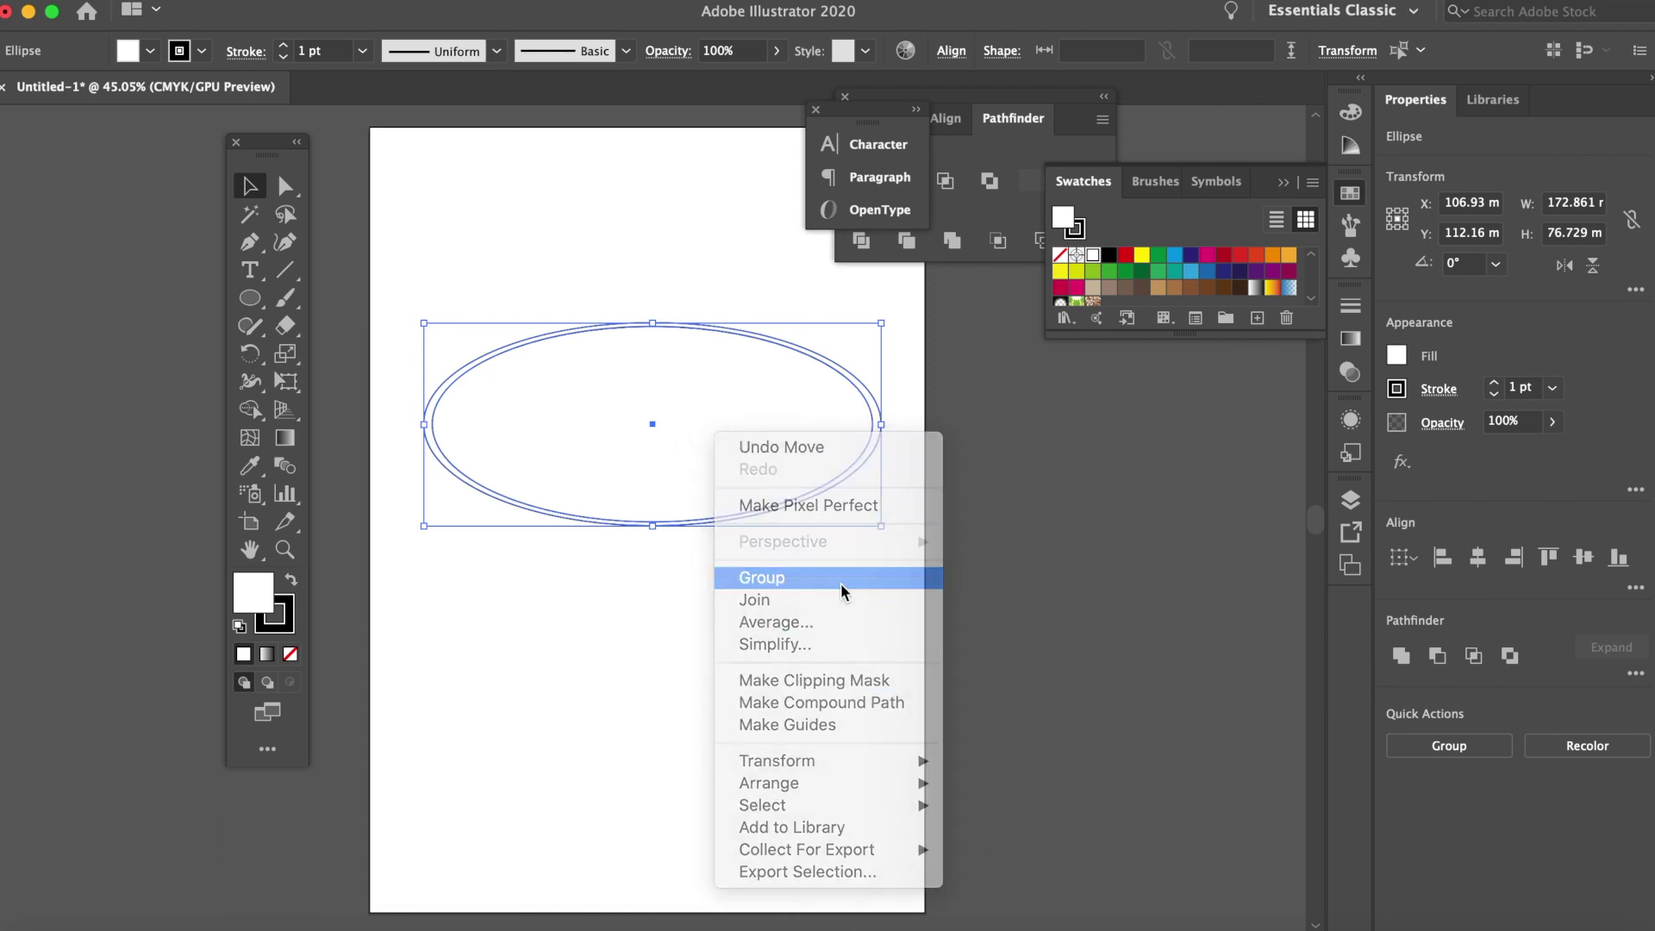
left_click(747, 598)
left_click(700, 450)
left_click_drag(700, 456, 701, 403)
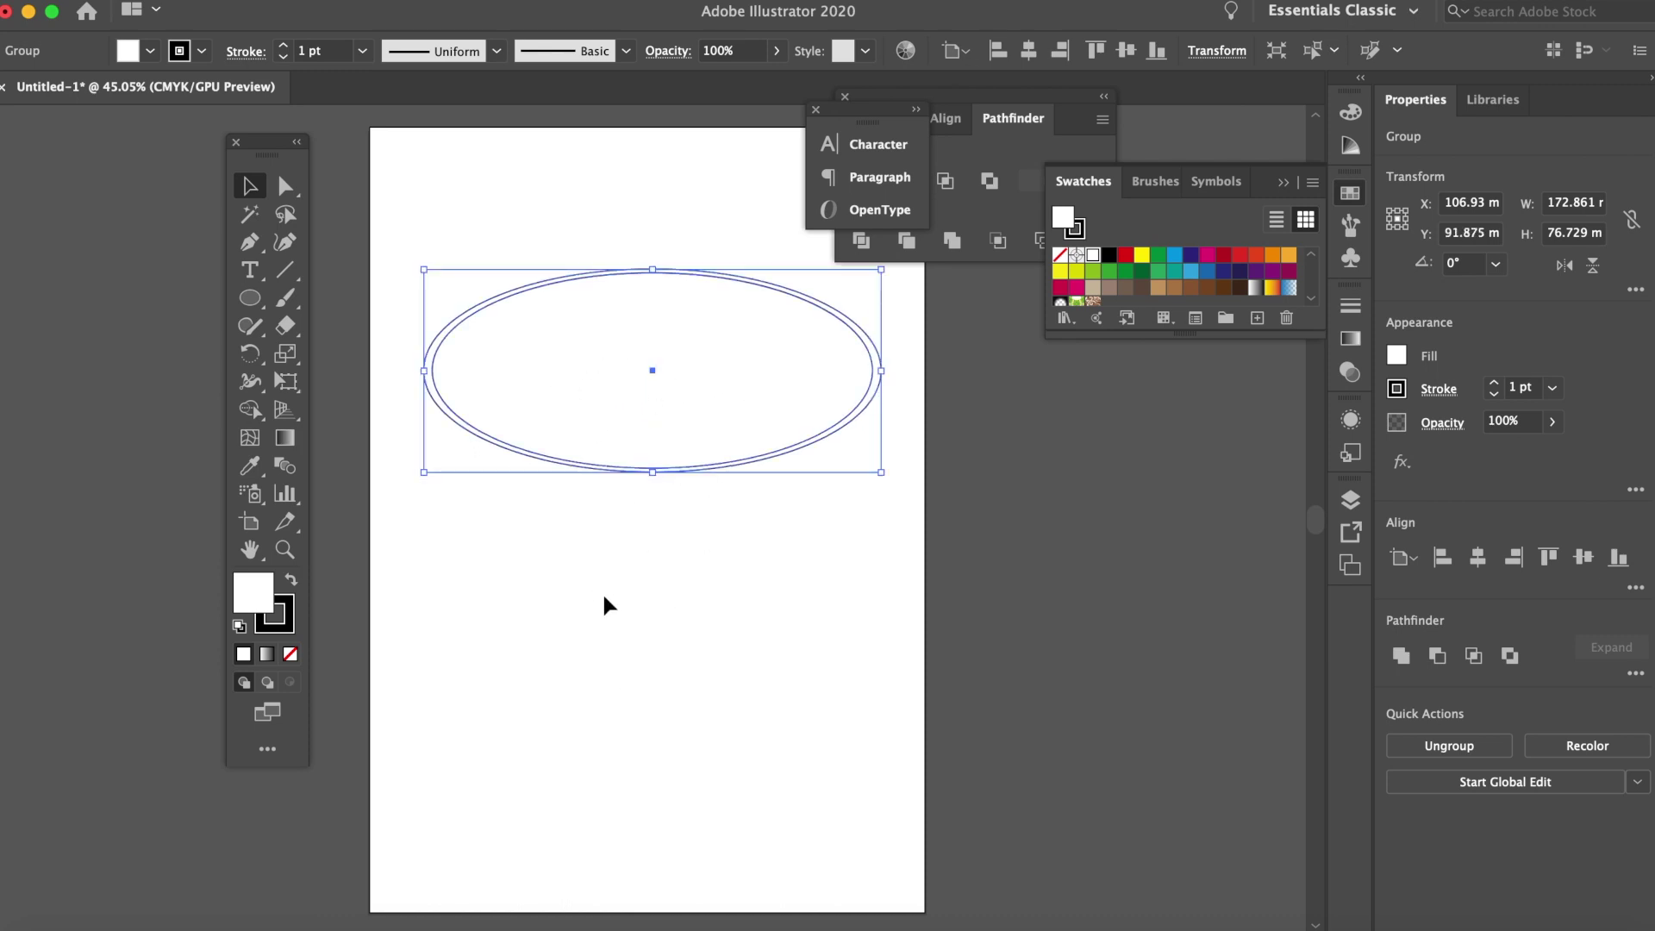
- Add the text "AR" below the ellipses and enlarge it to about 173 pt
key("t")
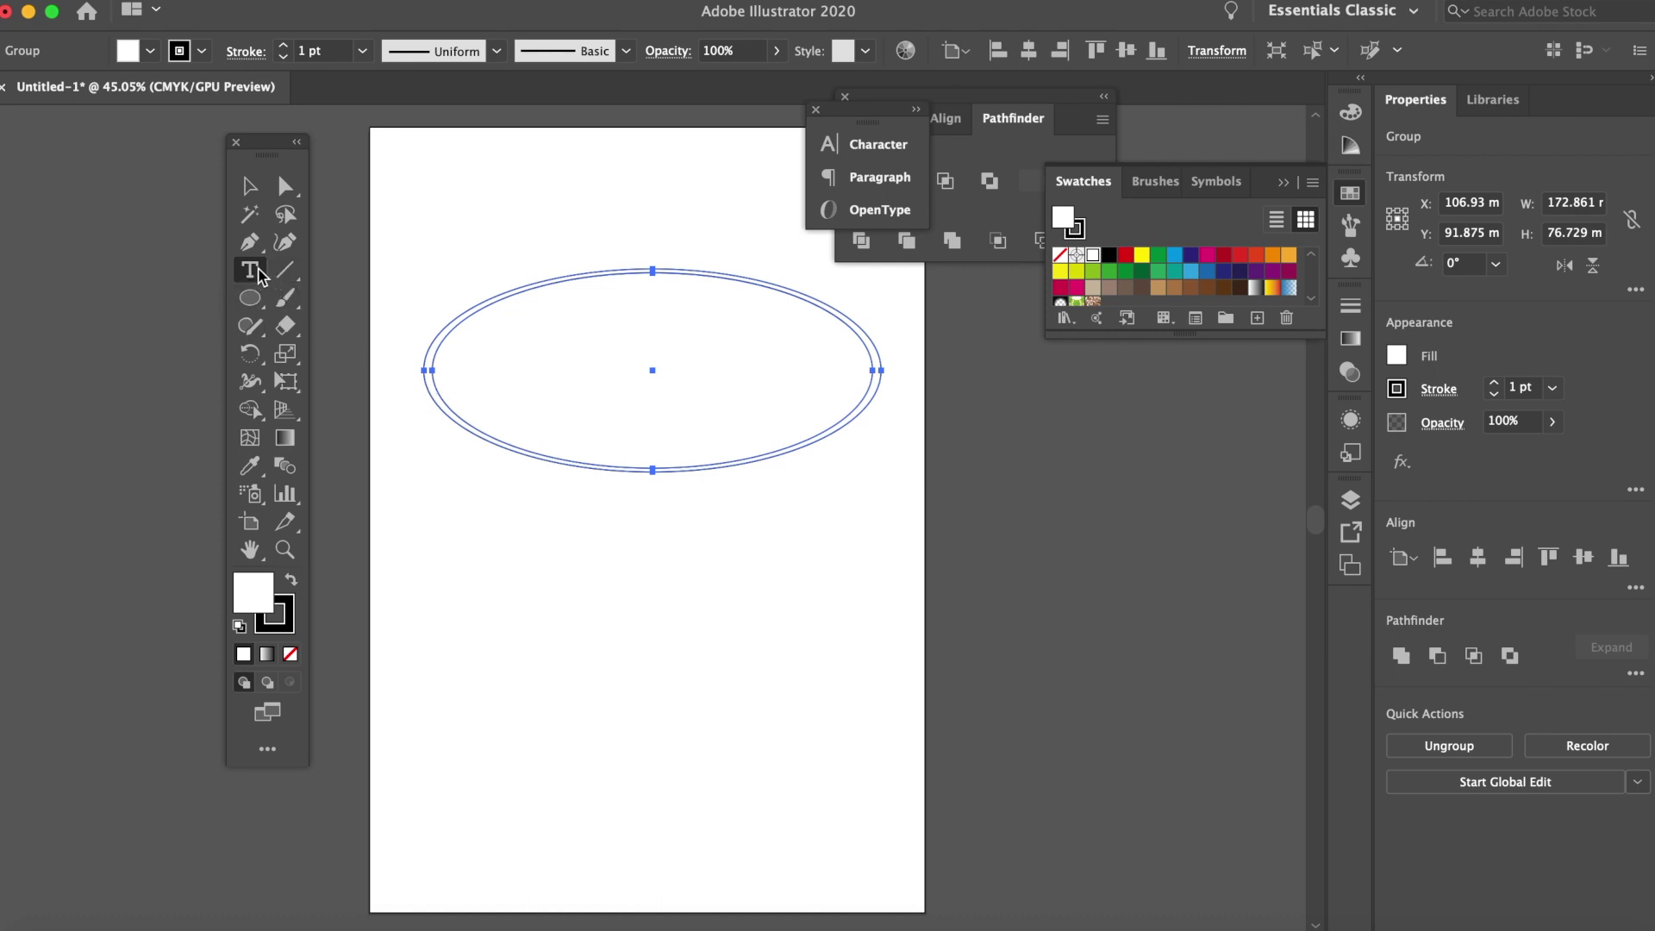
left_click(557, 574)
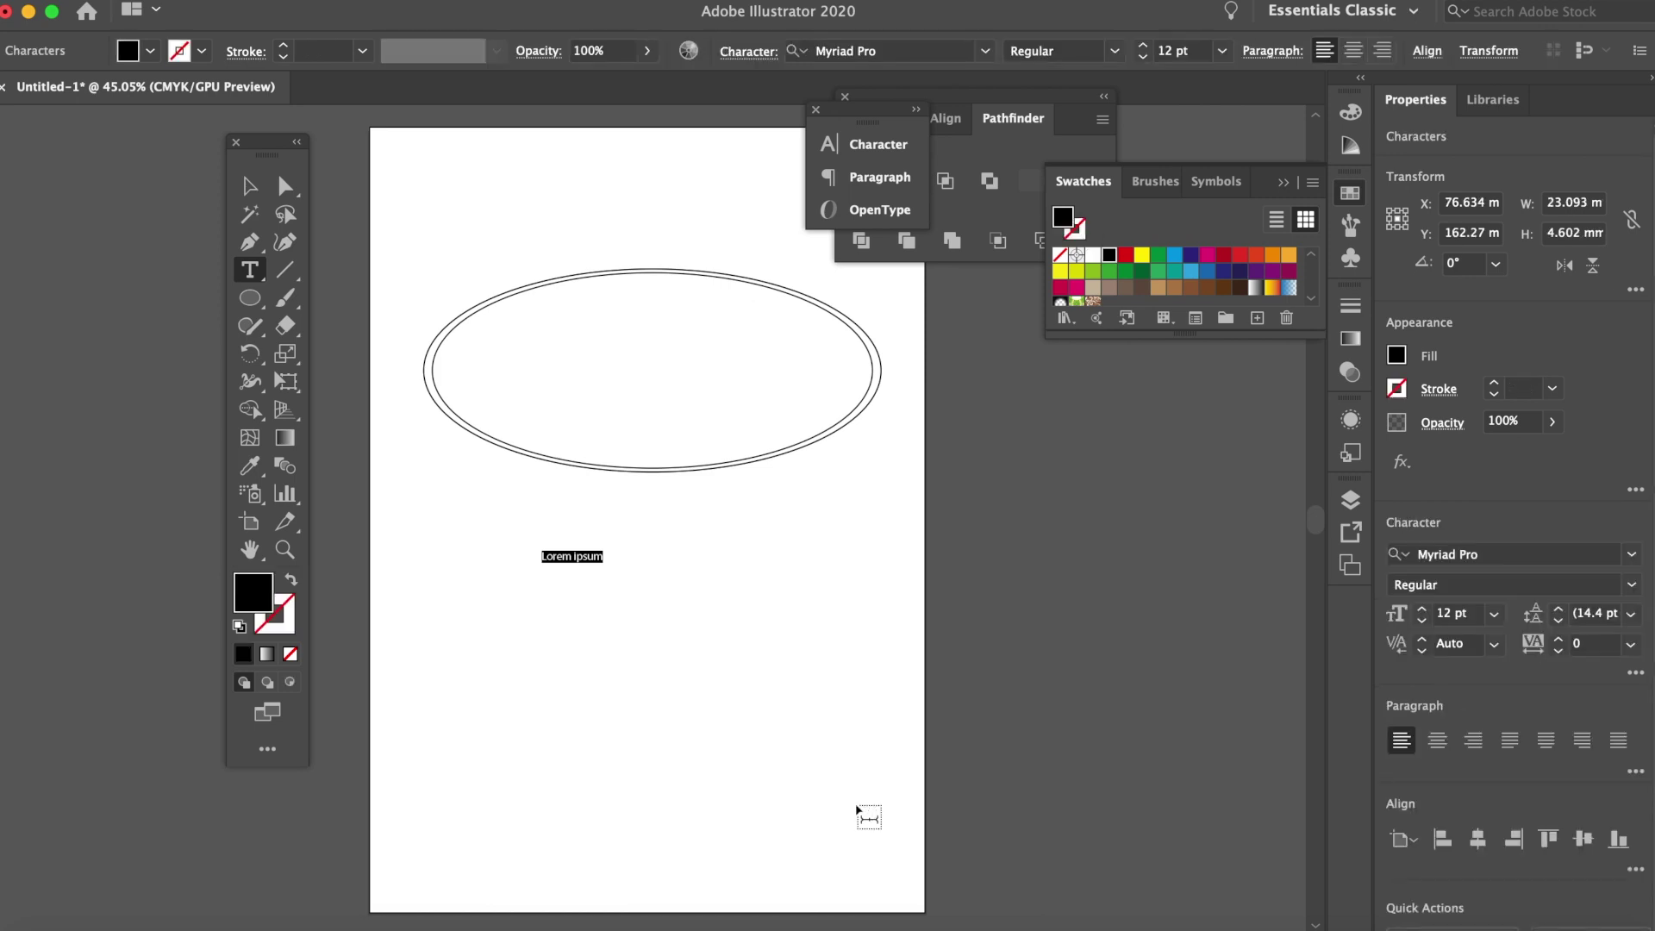
type("AR")
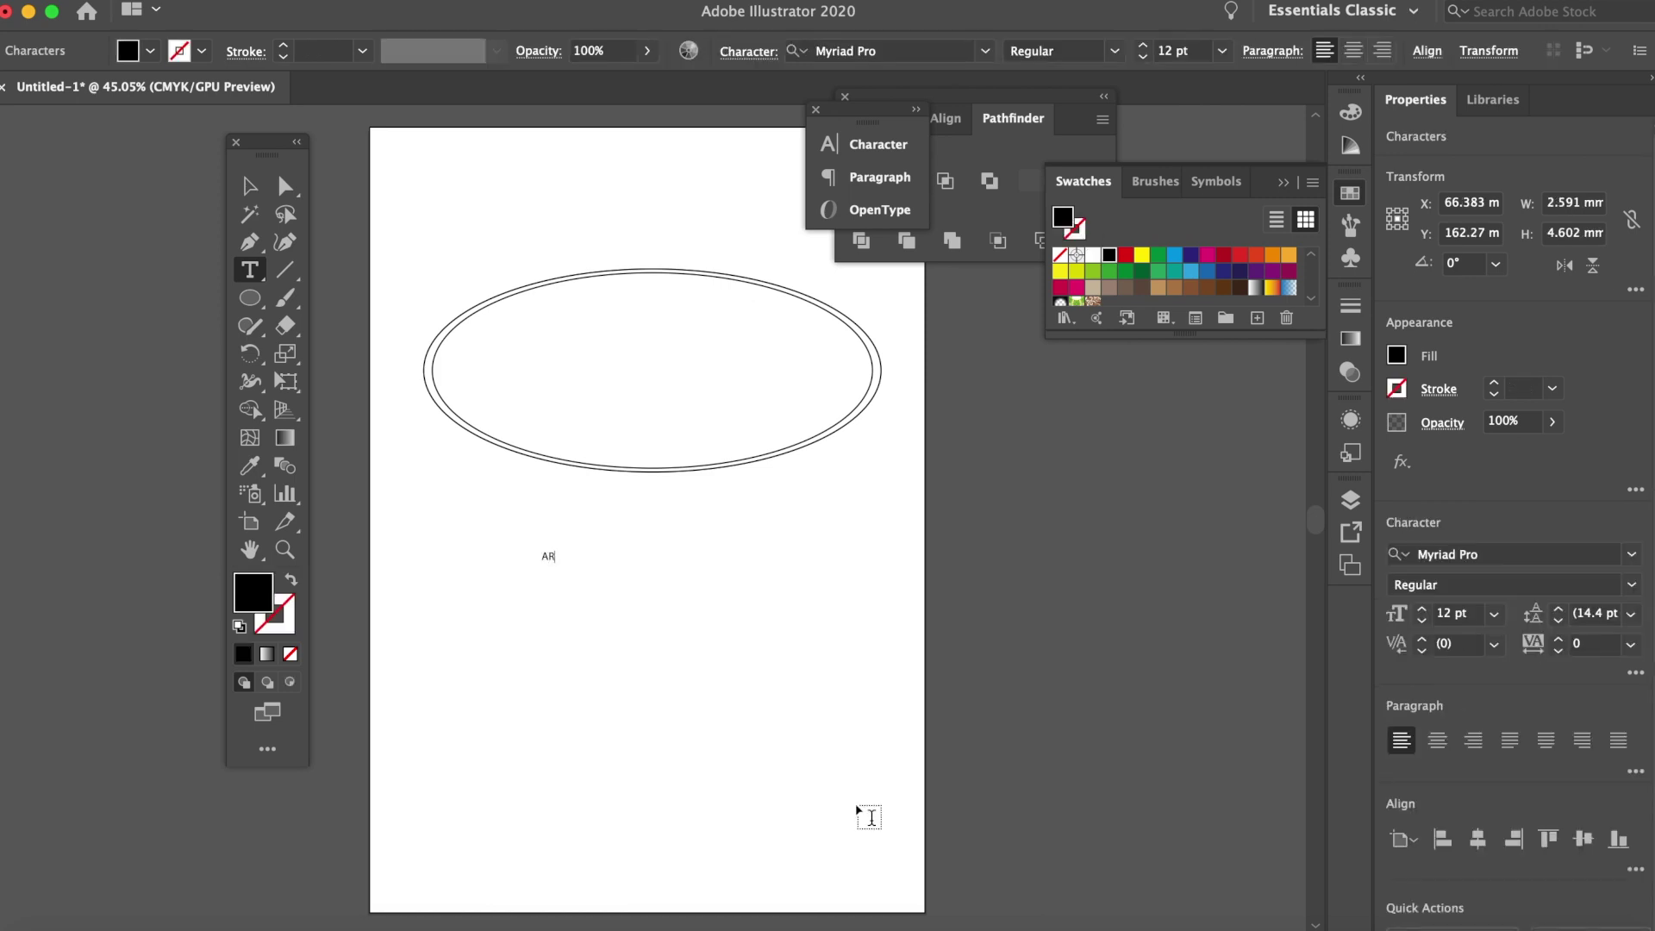
left_click(255, 193)
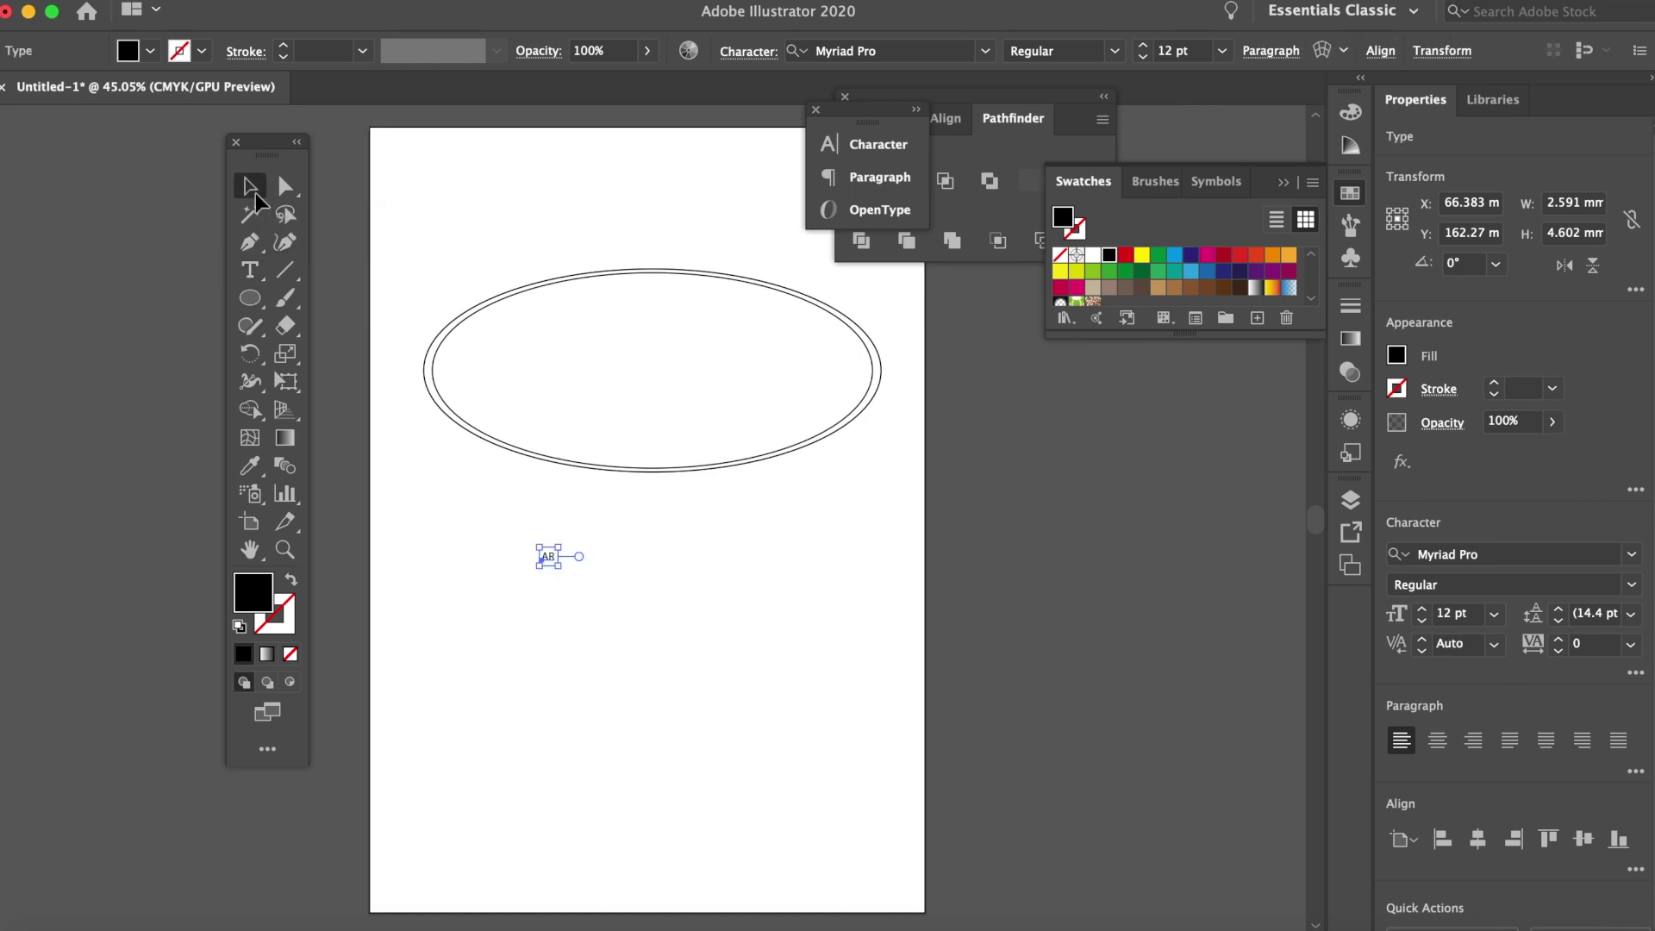
left_click_drag(558, 566, 805, 831)
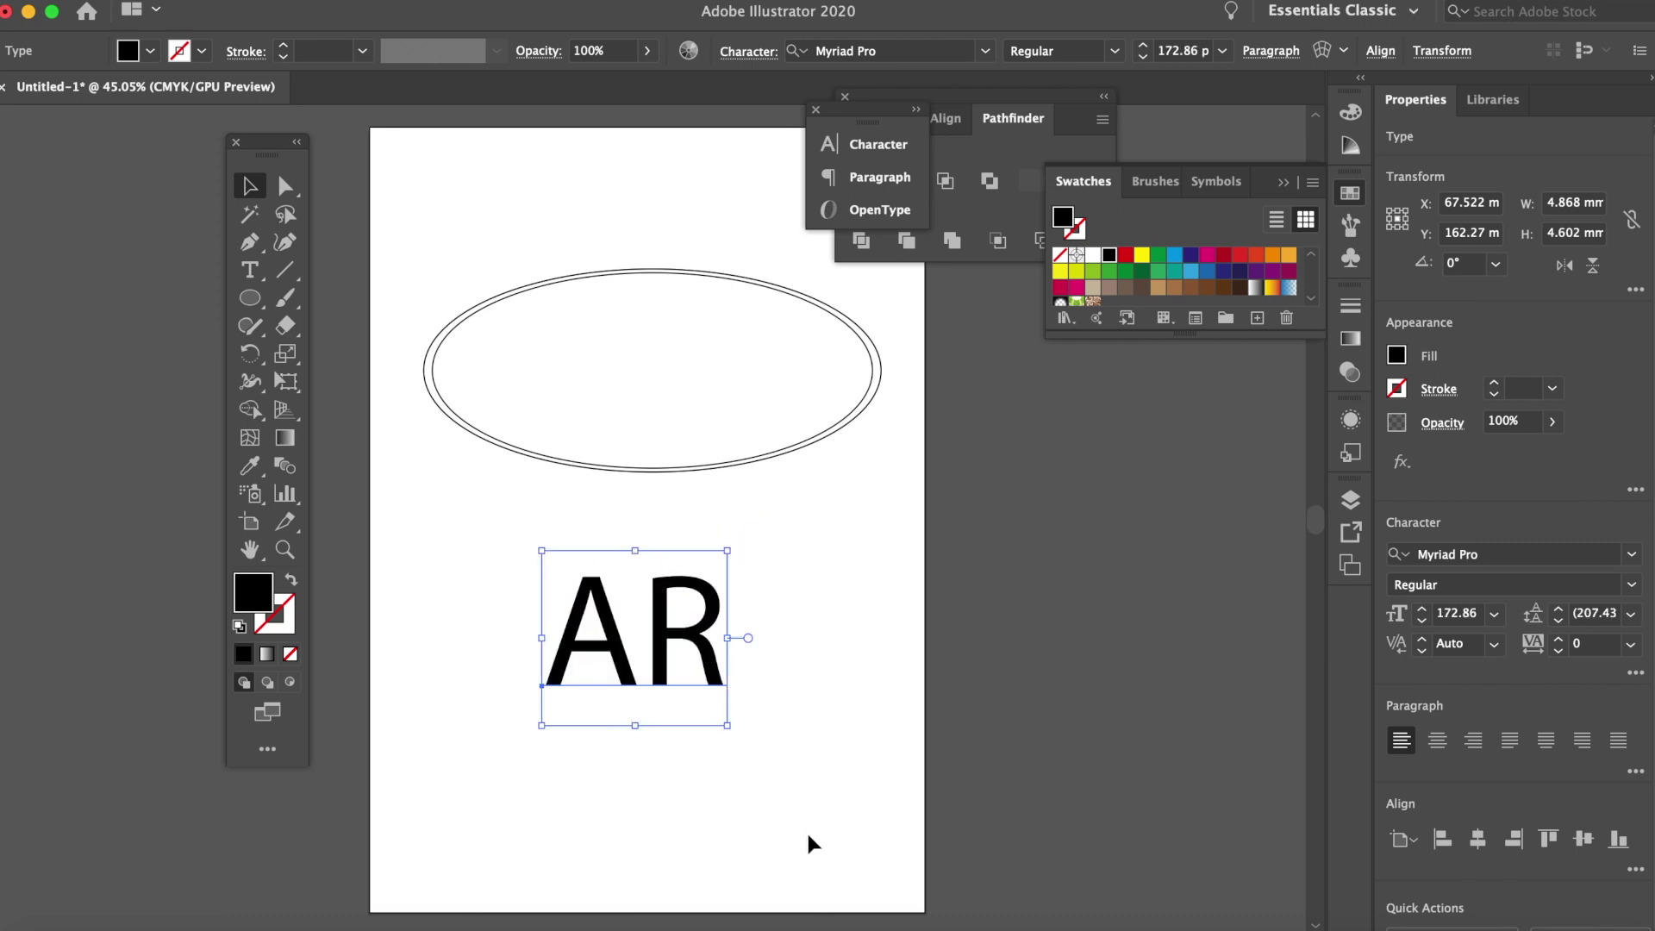
- Change the font of the AR text to Apple Chancery
double_click(706, 638)
left_click_drag(721, 640, 554, 638)
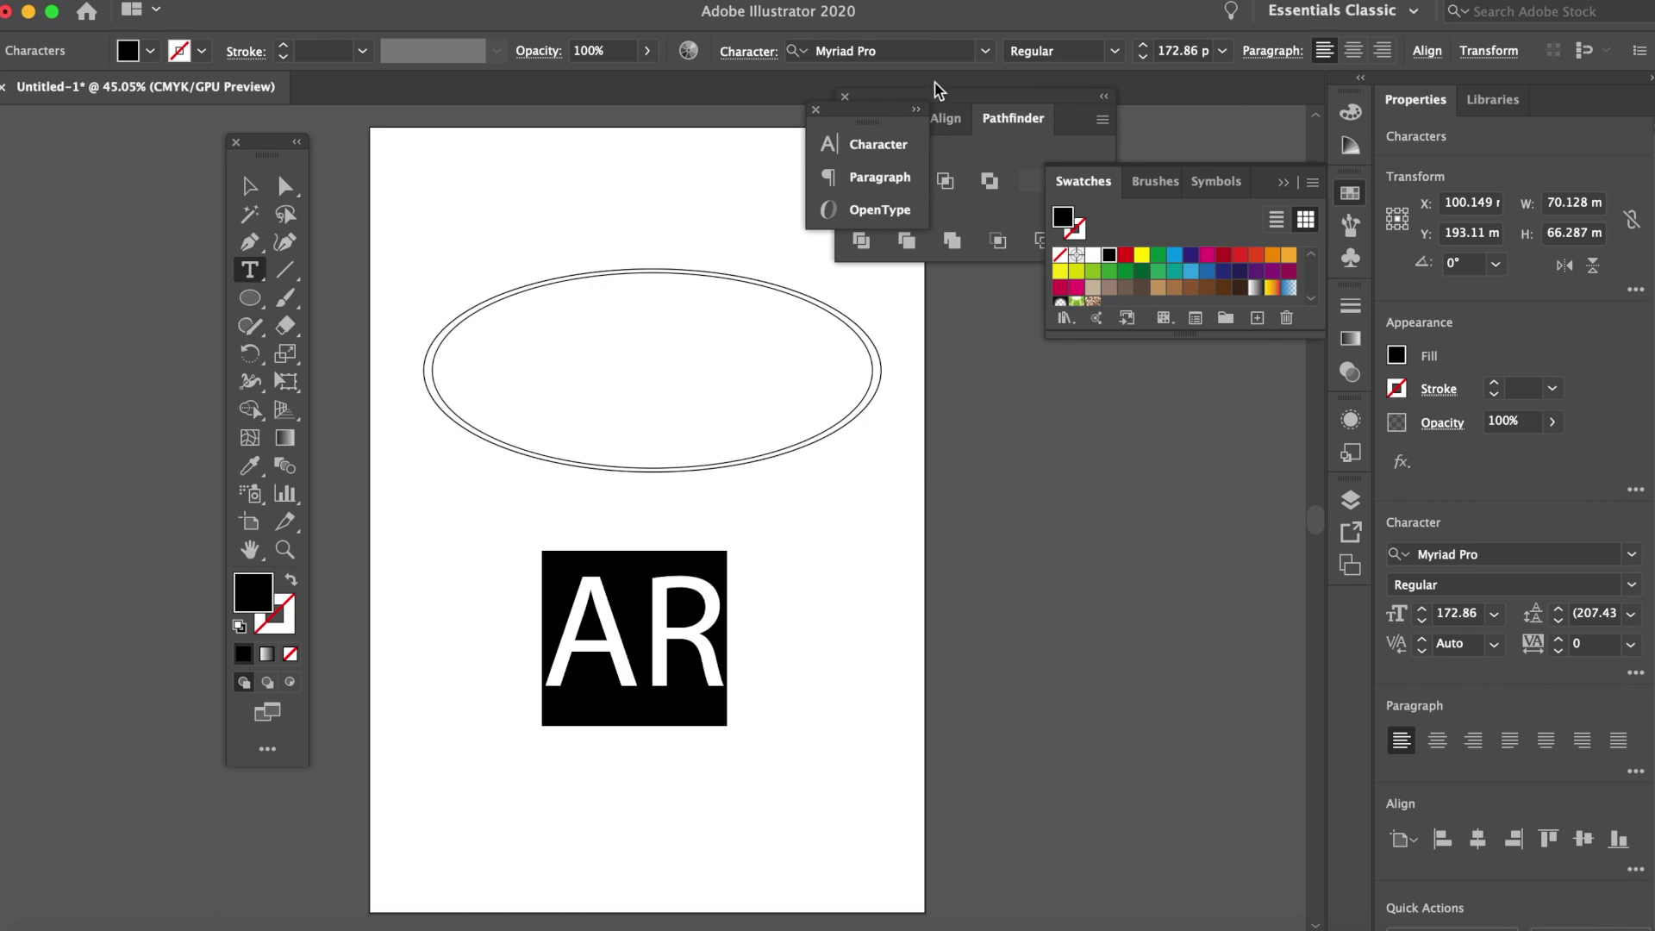
left_click(986, 52)
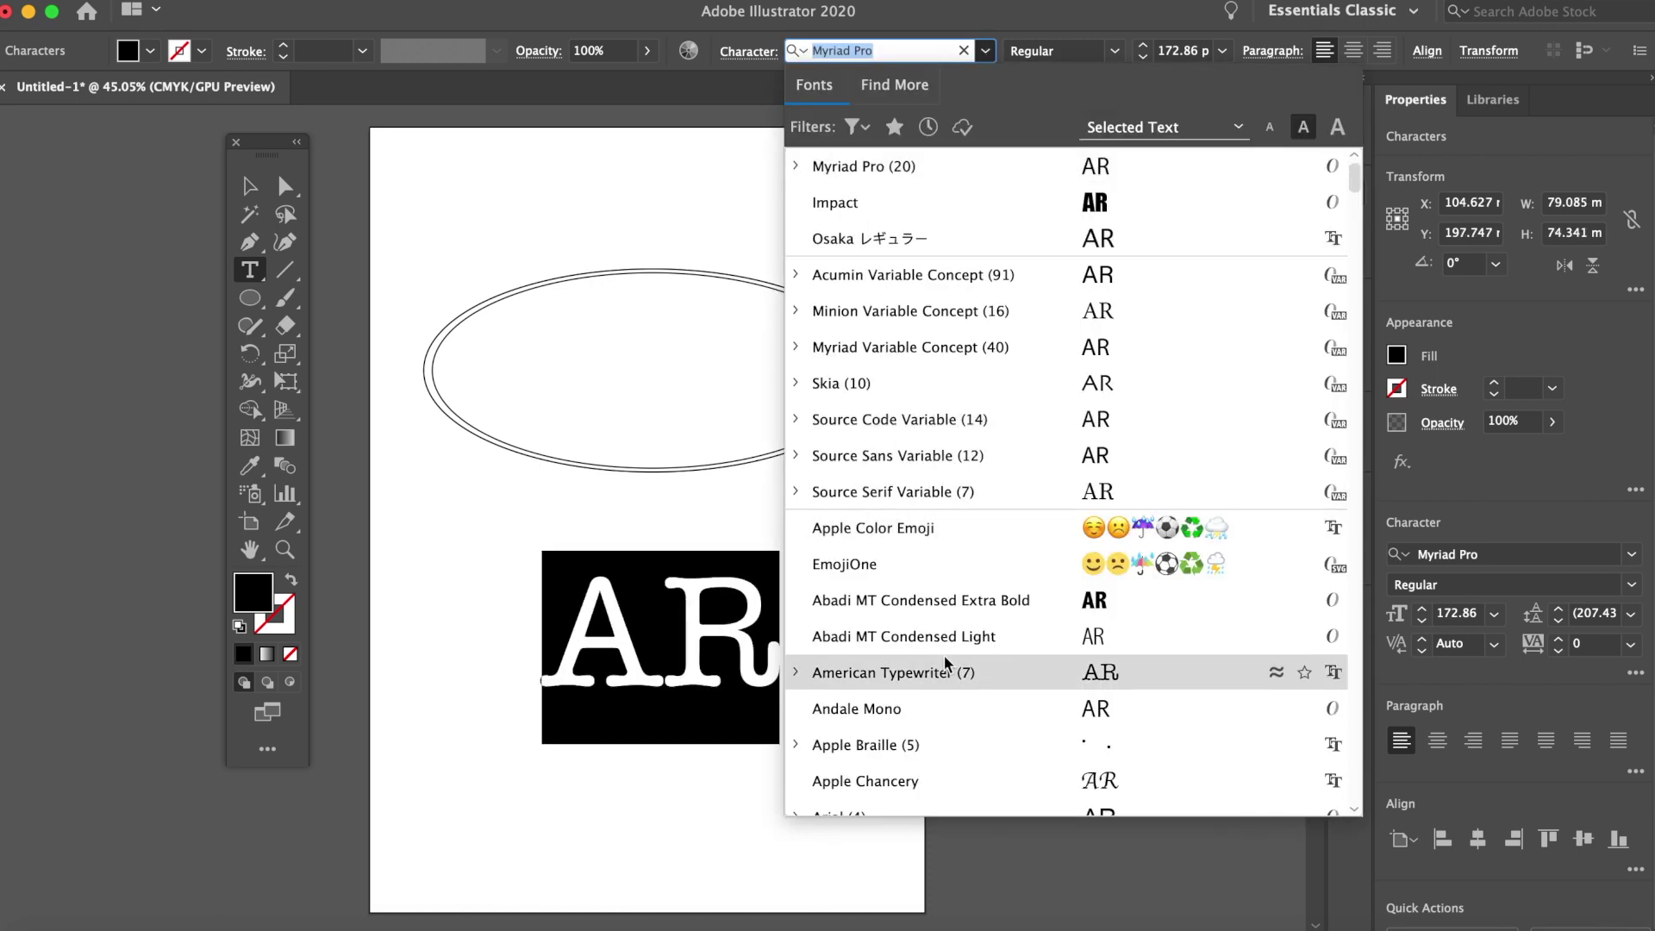
left_click(922, 780)
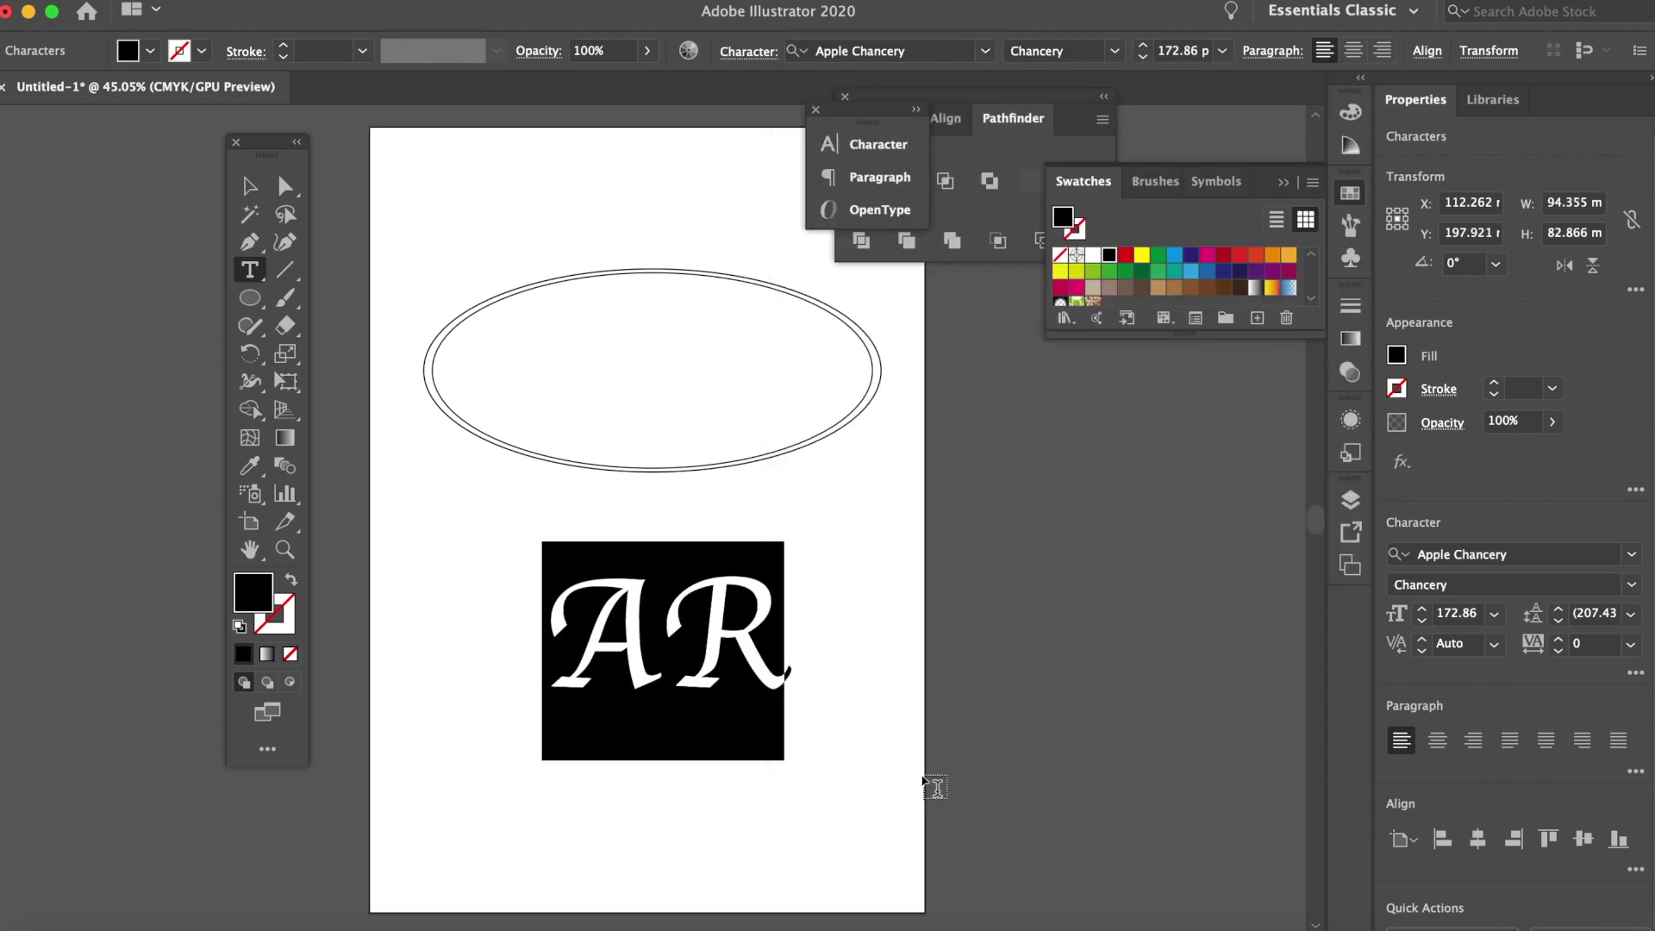
- Move the AR text up into the middle of the double ellipse
left_click(250, 186)
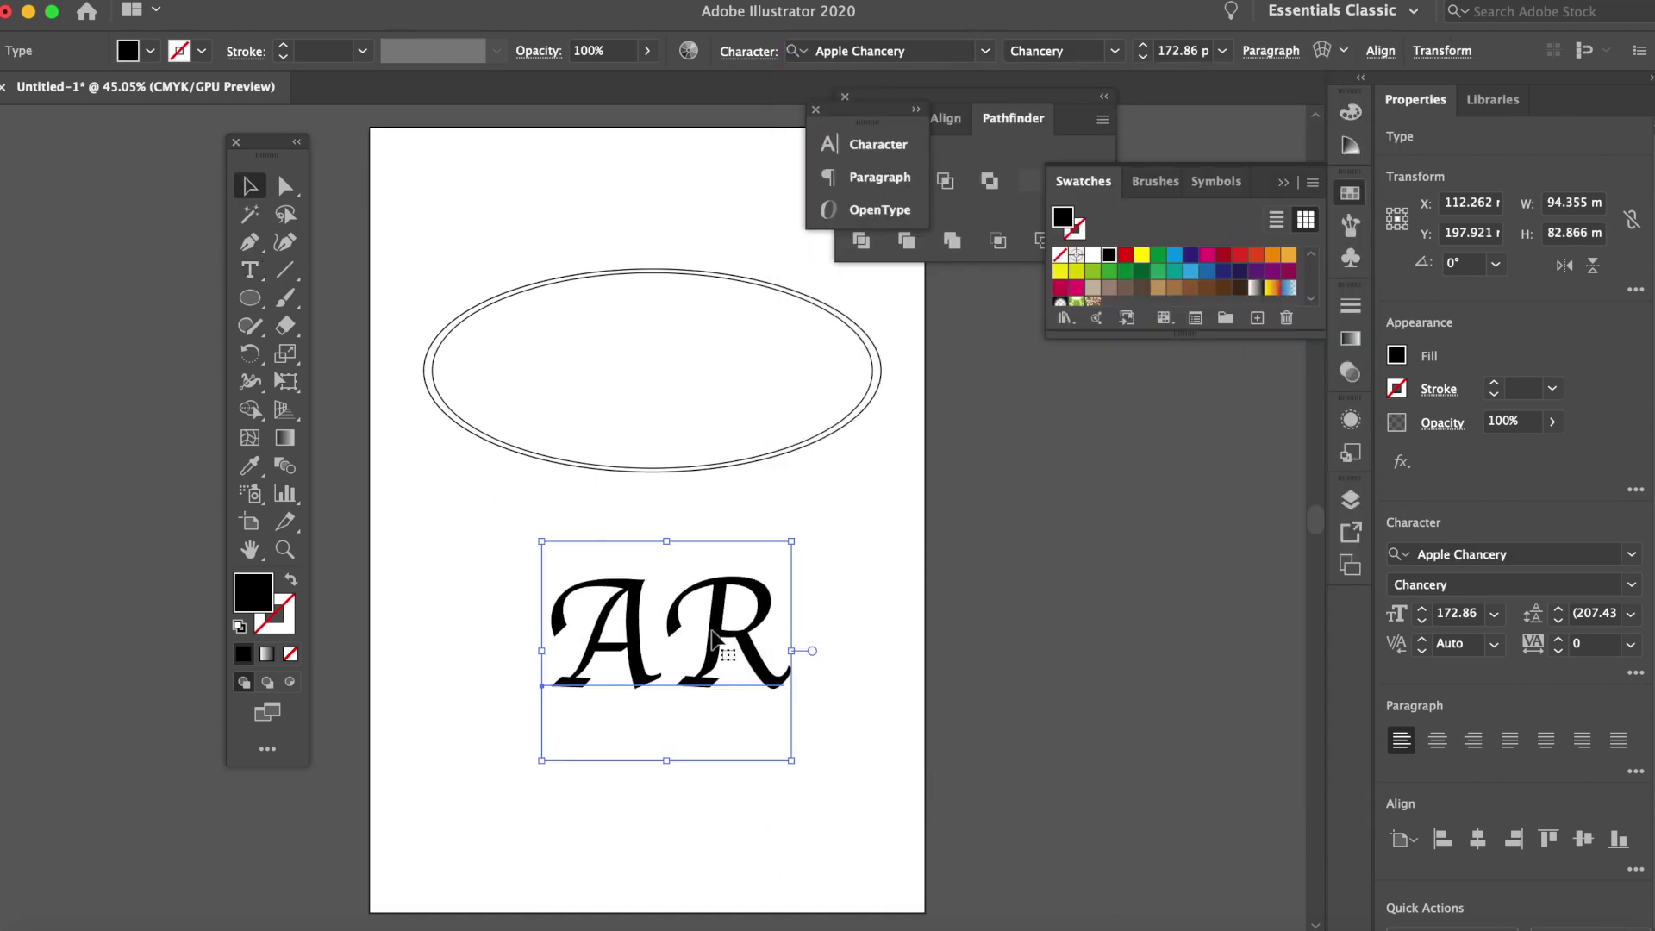
left_click_drag(722, 643, 690, 345)
left_click(734, 593)
- Group the AR text with the double ellipse and move the group near the upper edge of the artboard
left_click_drag(510, 254, 832, 536)
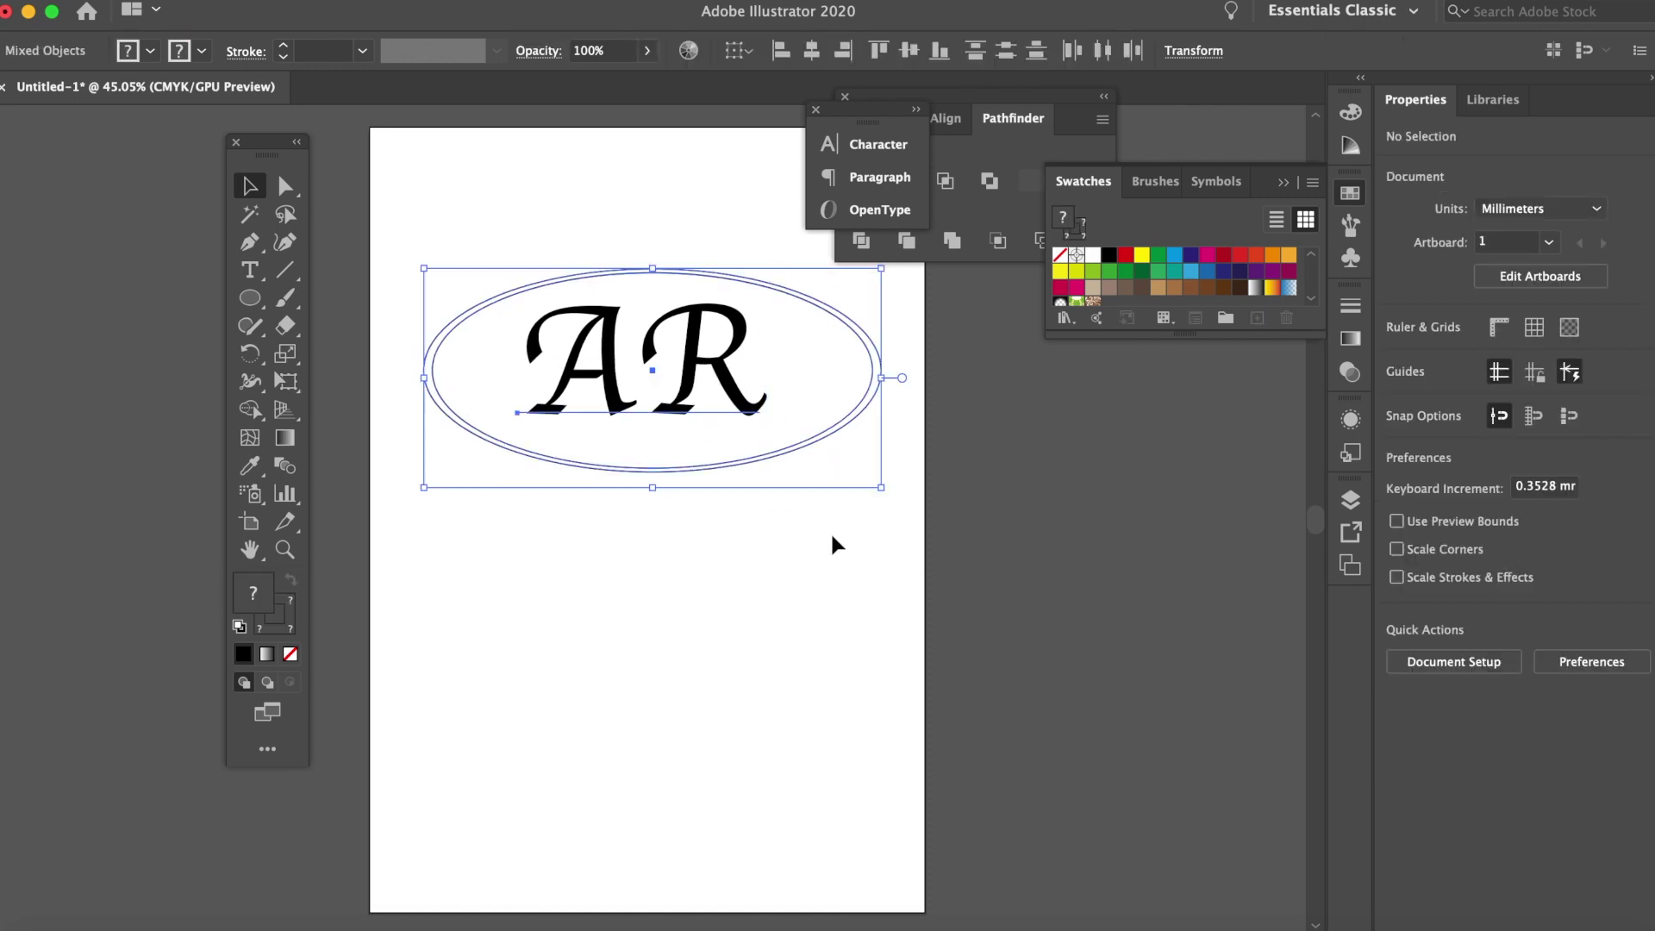
right_click(730, 374)
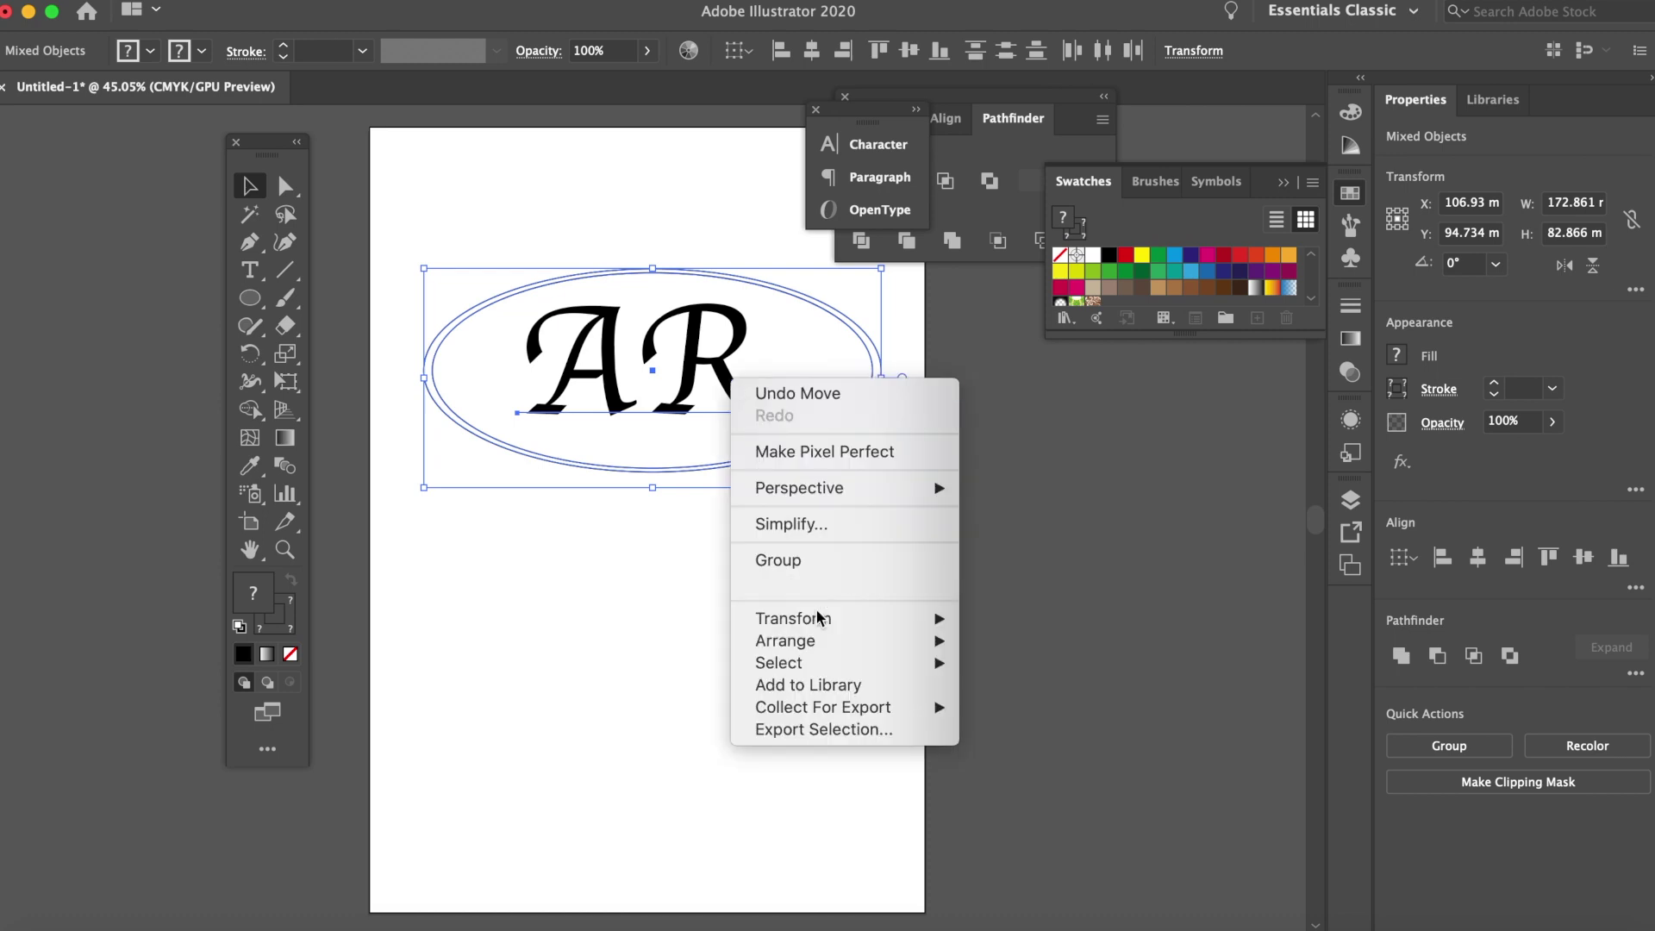
left_click(821, 561)
left_click(709, 596)
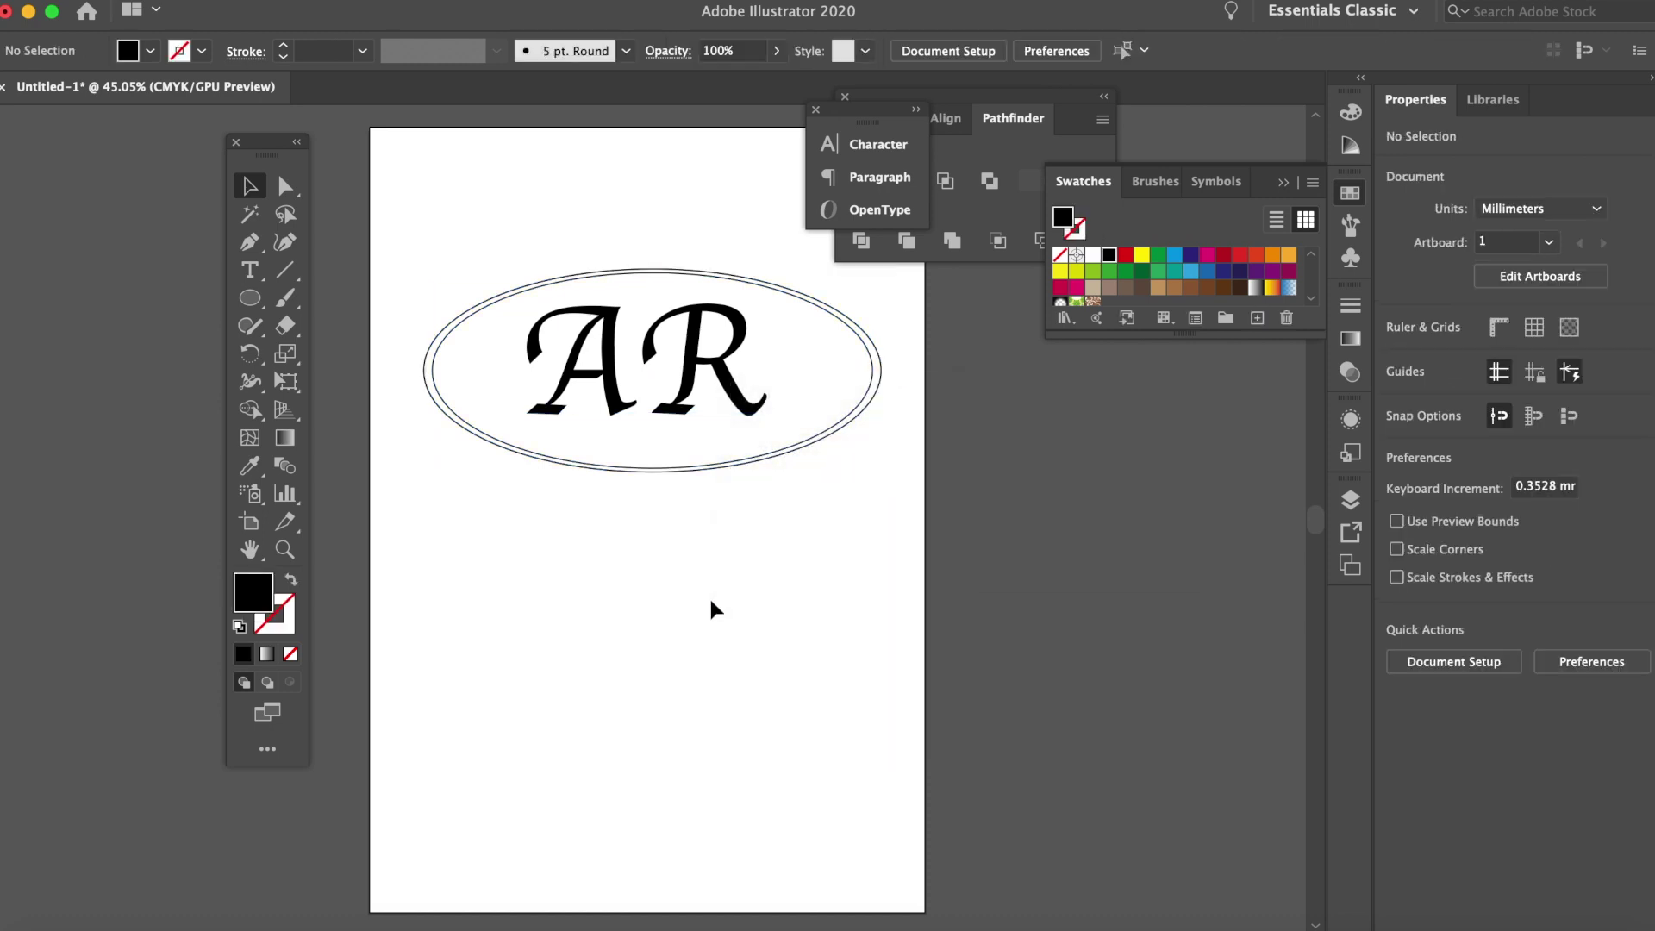
left_click_drag(728, 467, 735, 372)
left_click(732, 556)
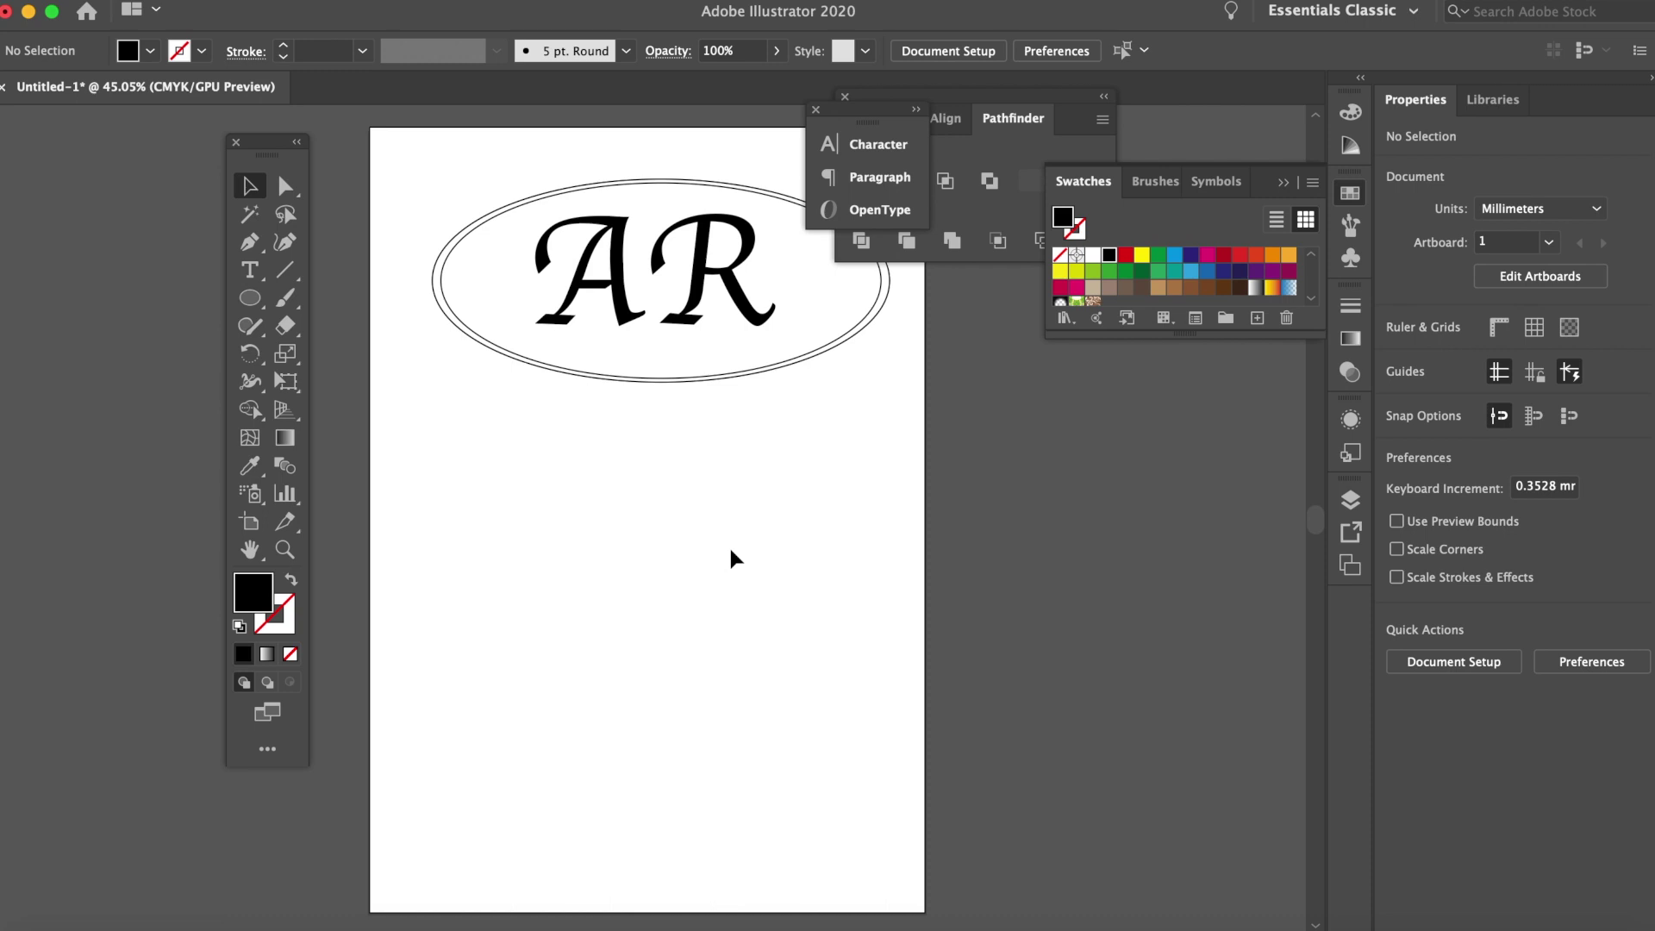
- Ungroup the AR text from the double ellipse and select only the text
right_click(699, 325)
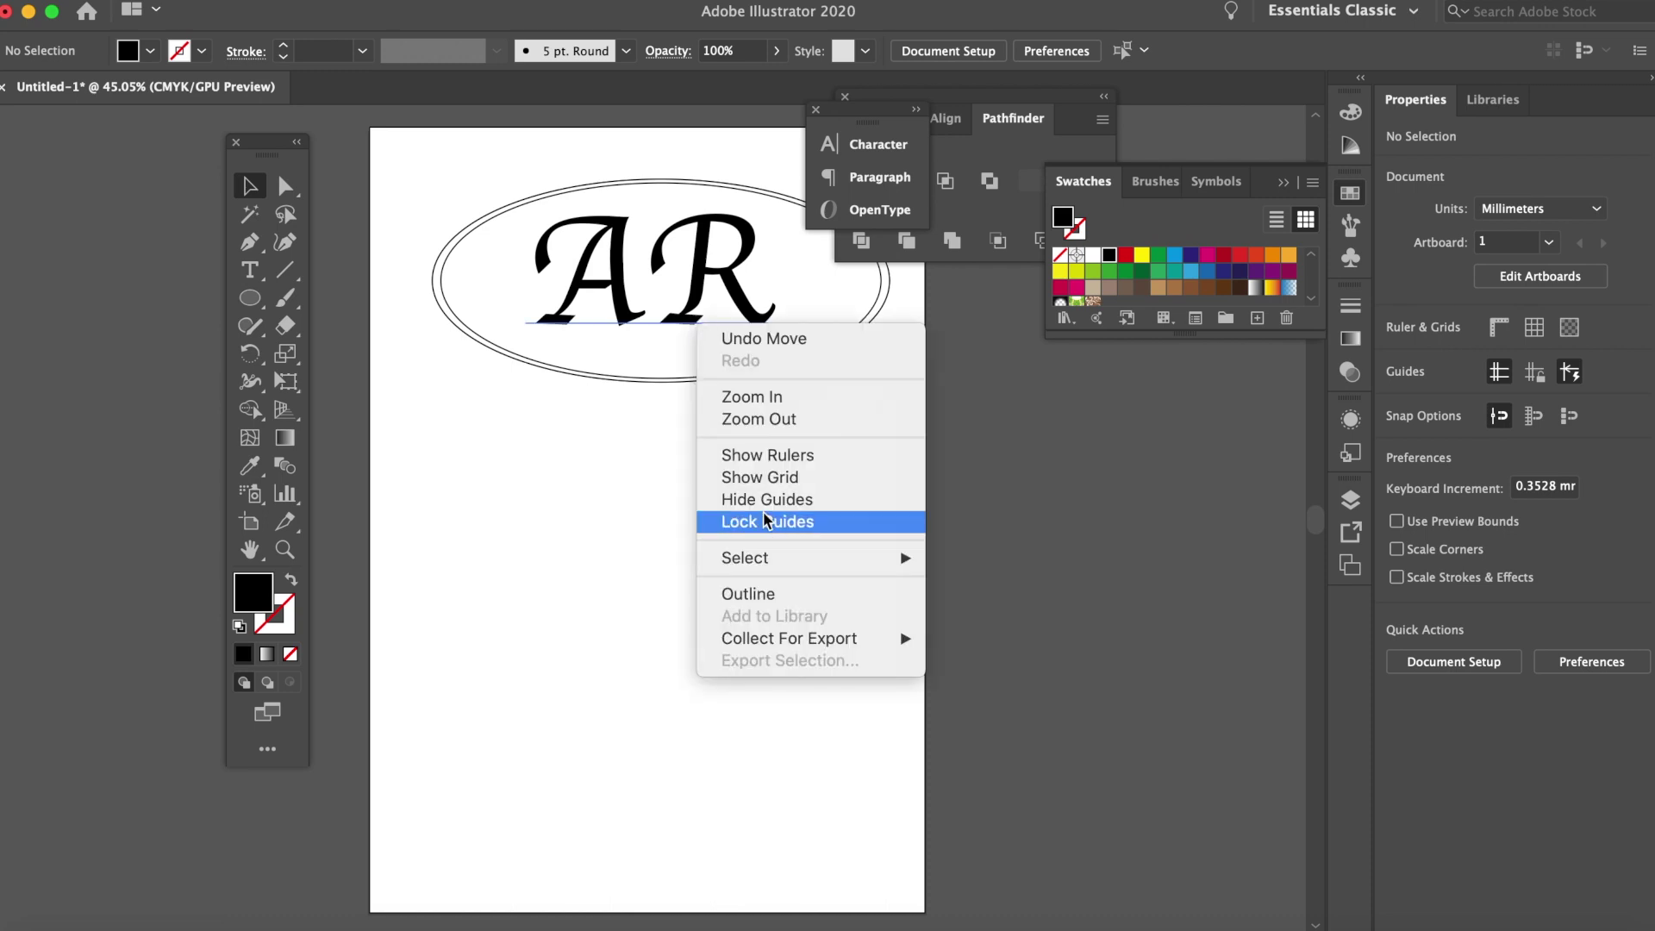
left_click(613, 547)
left_click(650, 333)
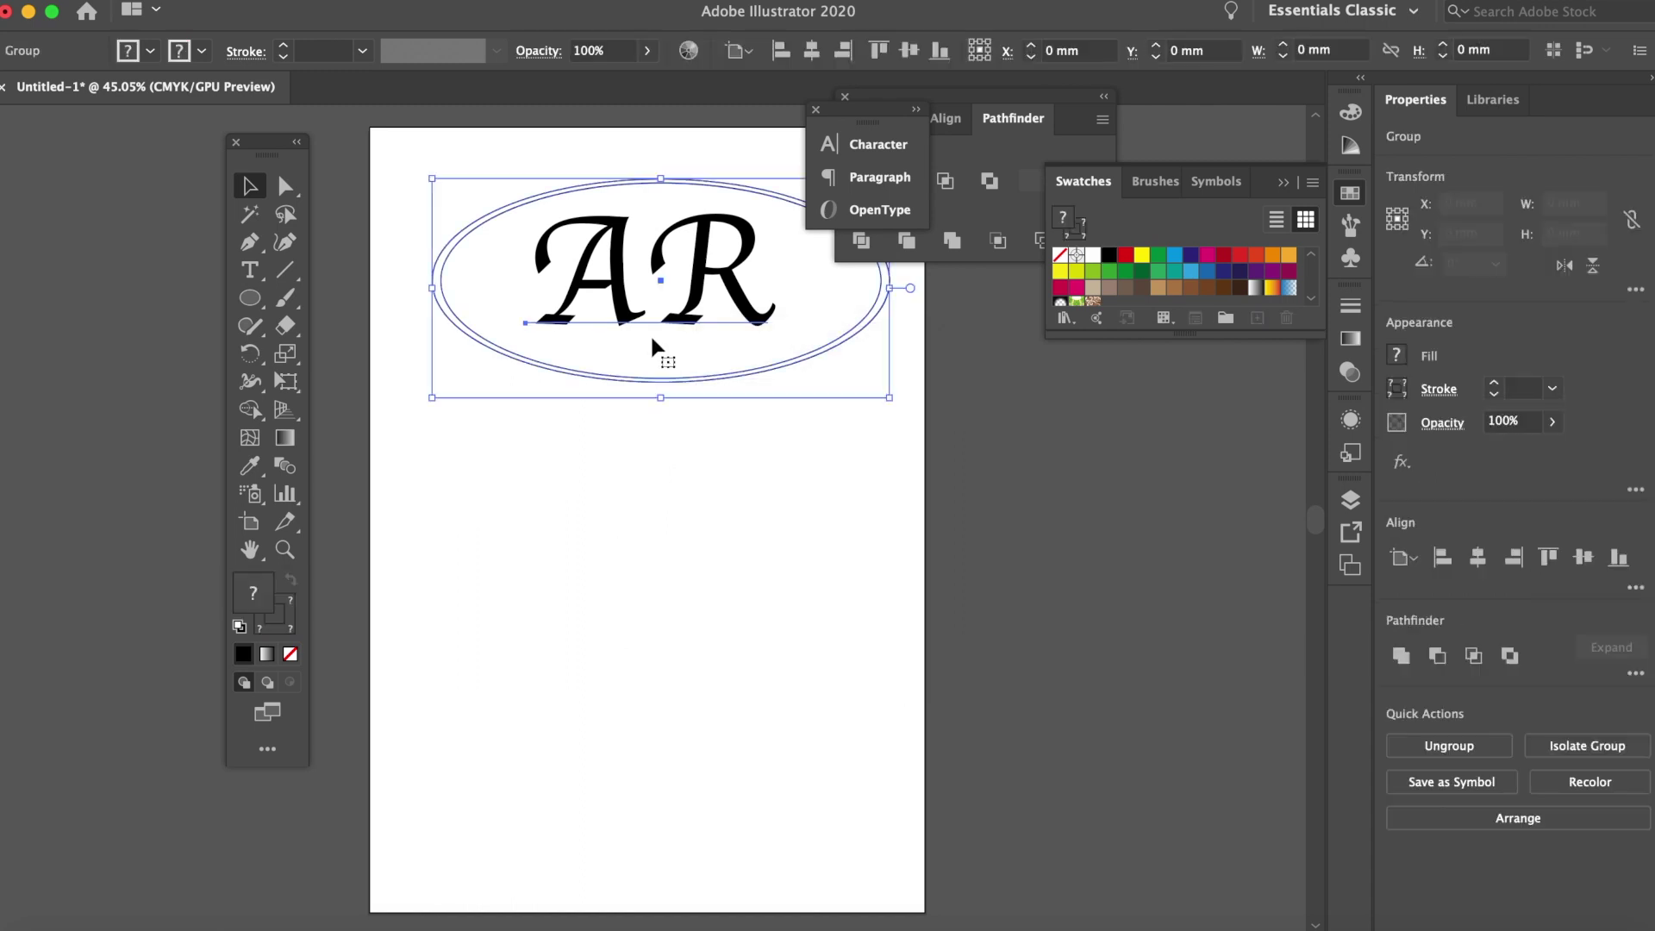
right_click(681, 327)
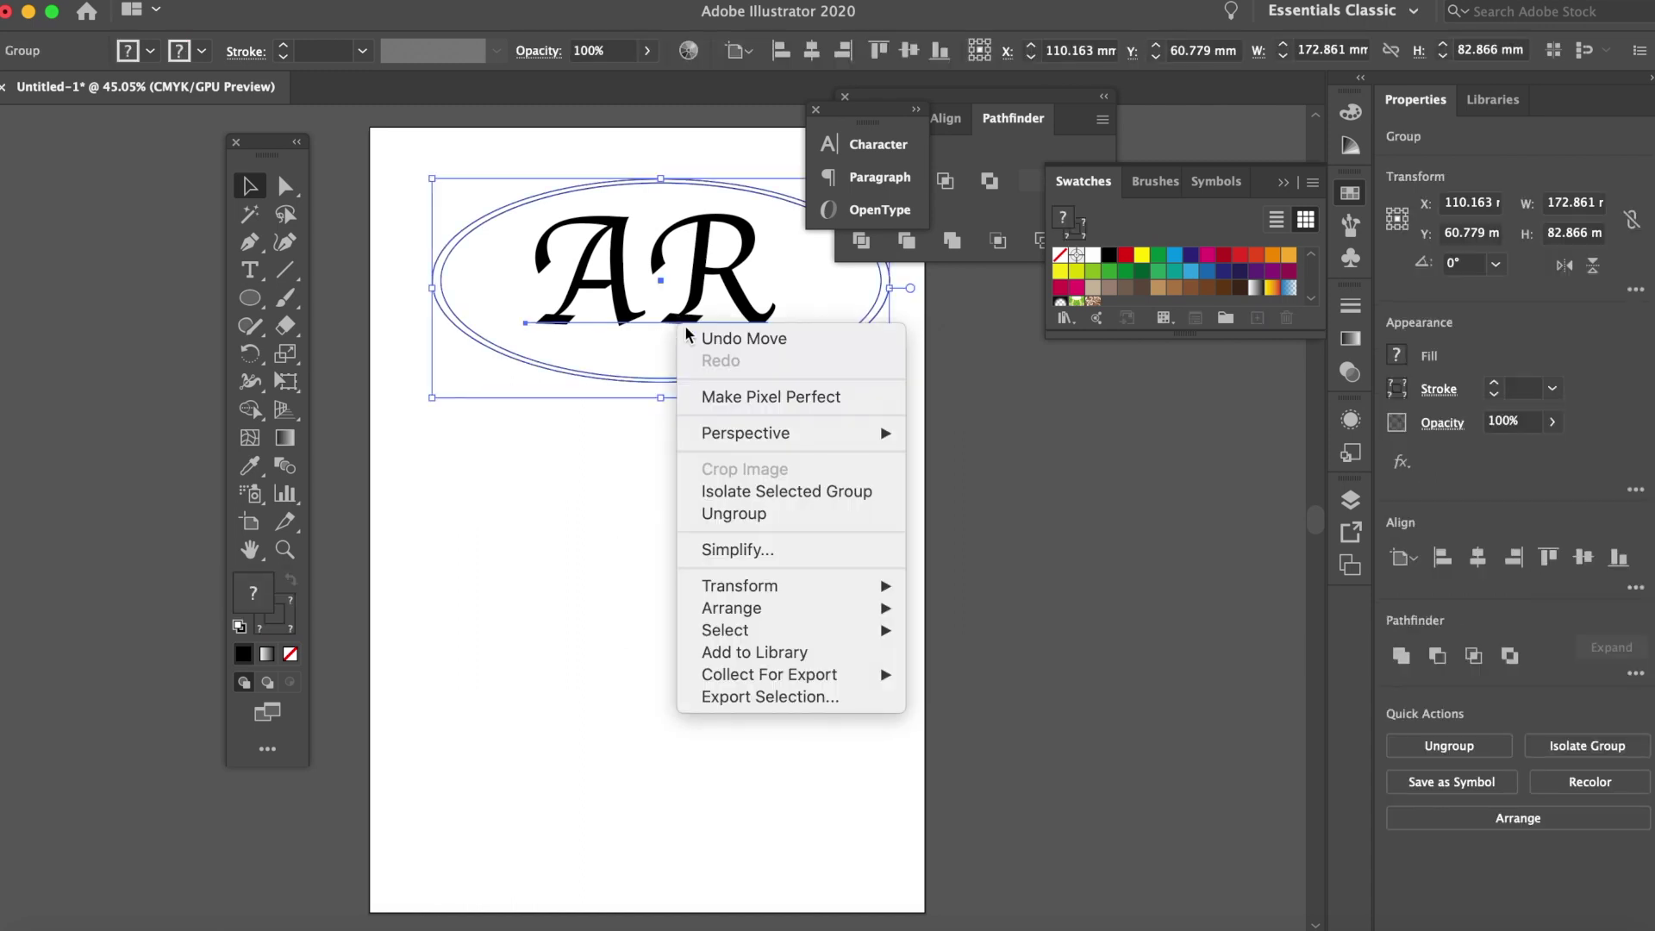
left_click(766, 514)
left_click(534, 573)
left_click(688, 326)
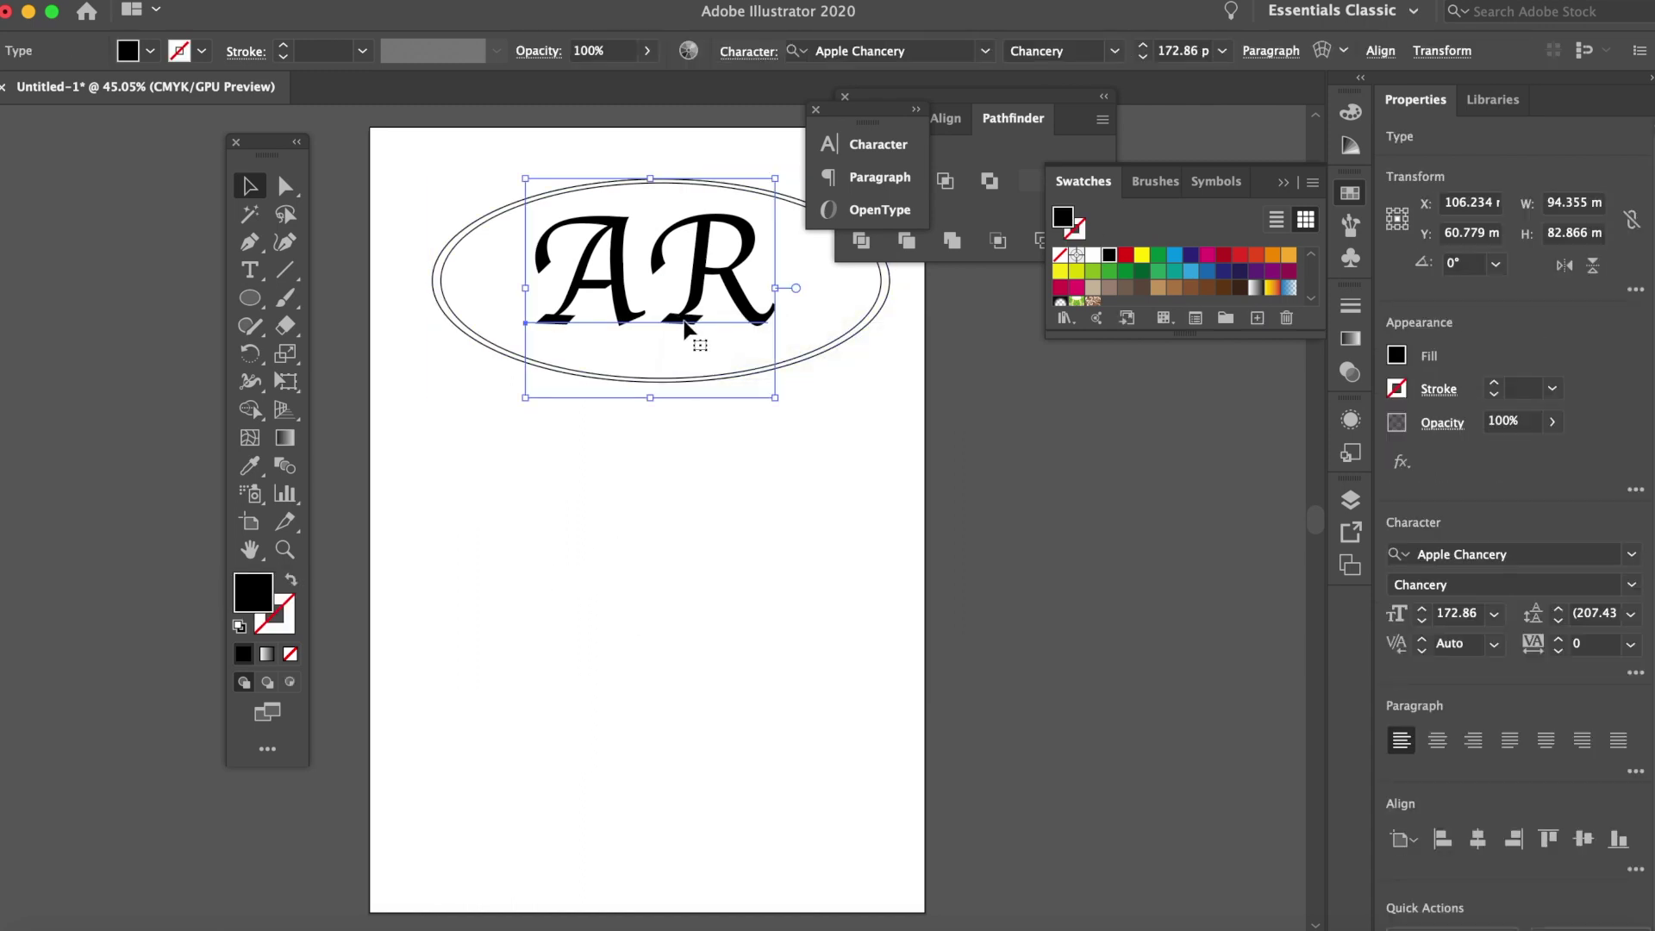
- Scale down the AR text so it sits in the upper half of the double ellipse
left_click_drag(778, 396, 733, 295)
left_click(773, 507)
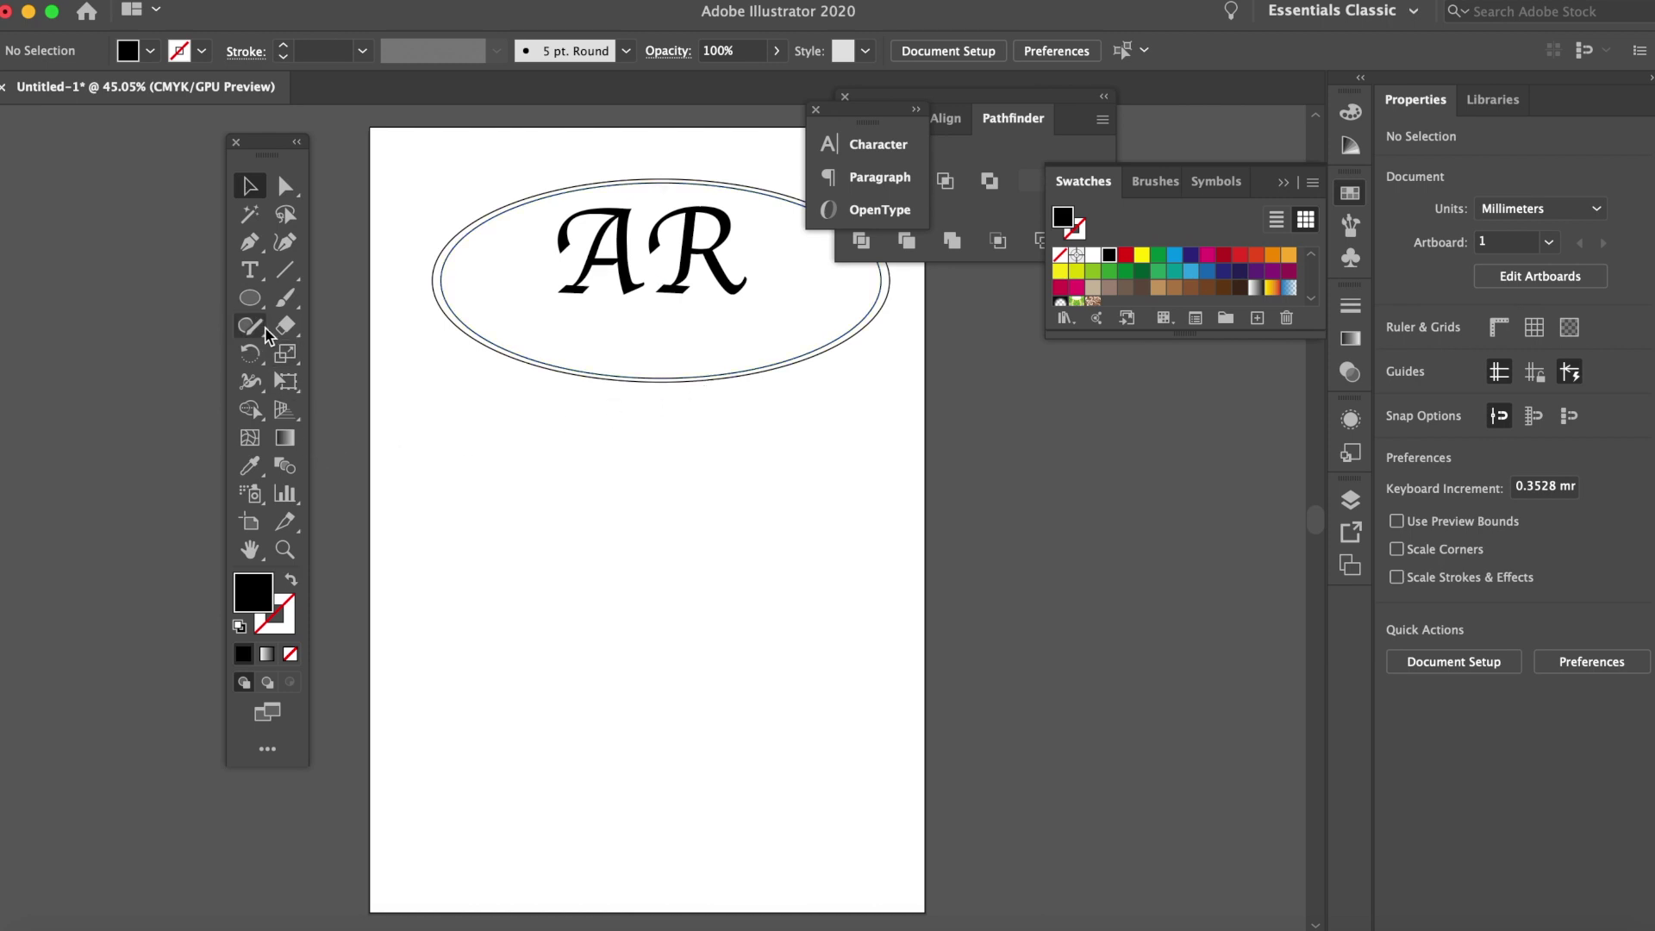
- Draw a horizontal line about 142 mm long across the double ellipse, just below the AR text
left_click(284, 270)
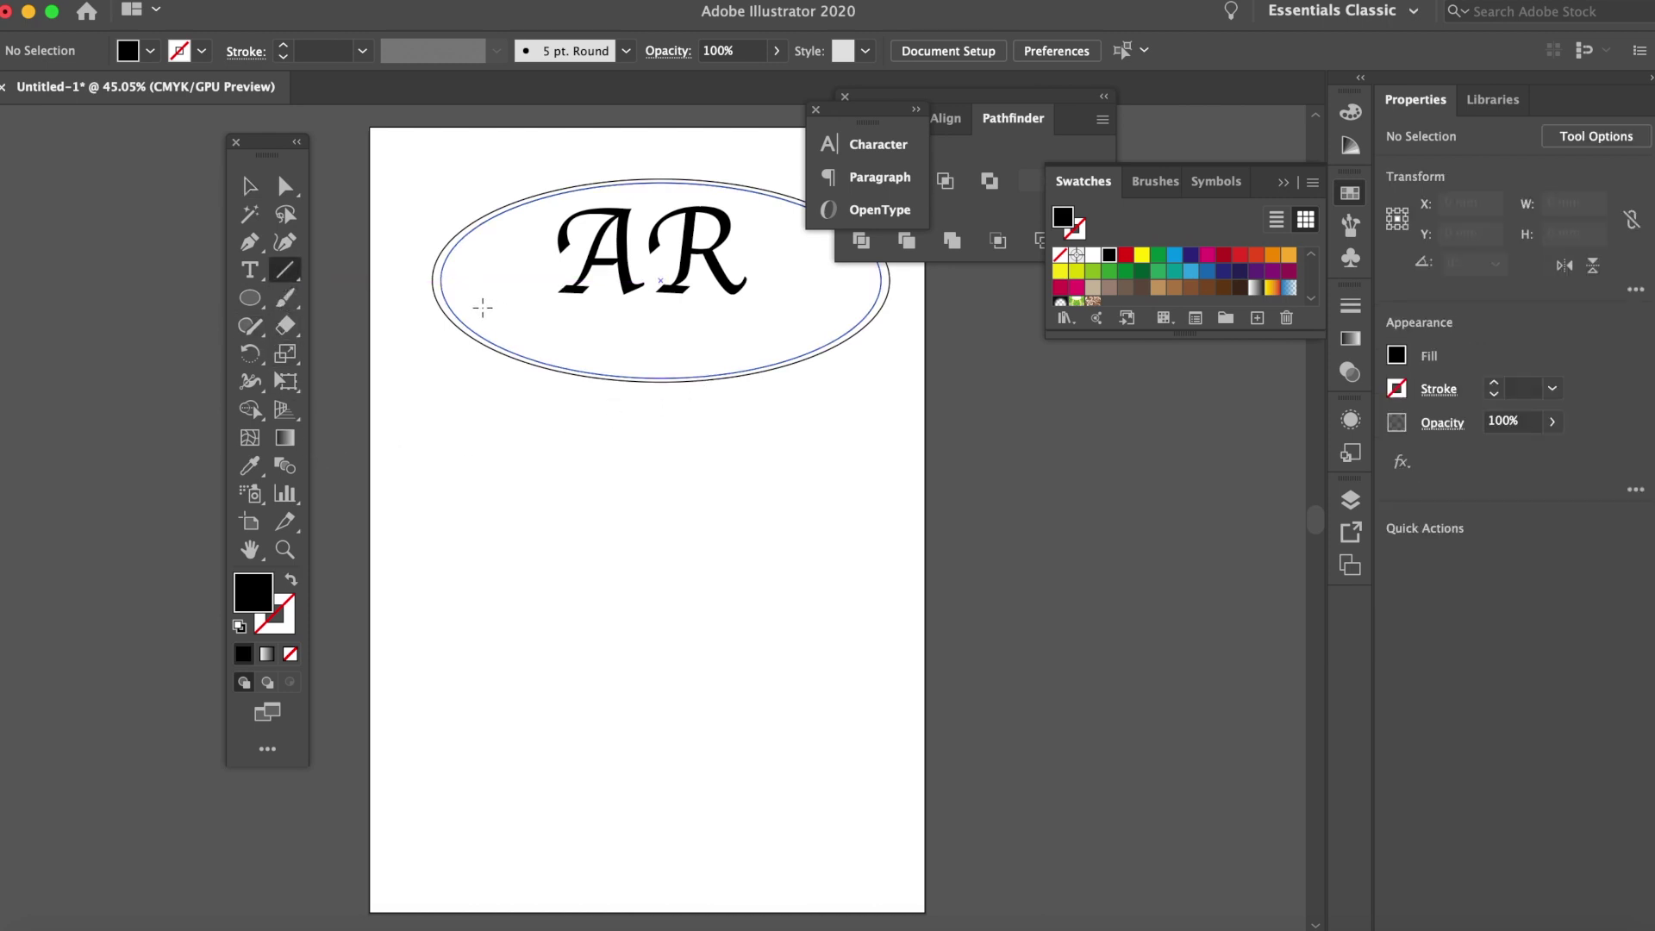
left_click_drag(479, 308, 808, 352)
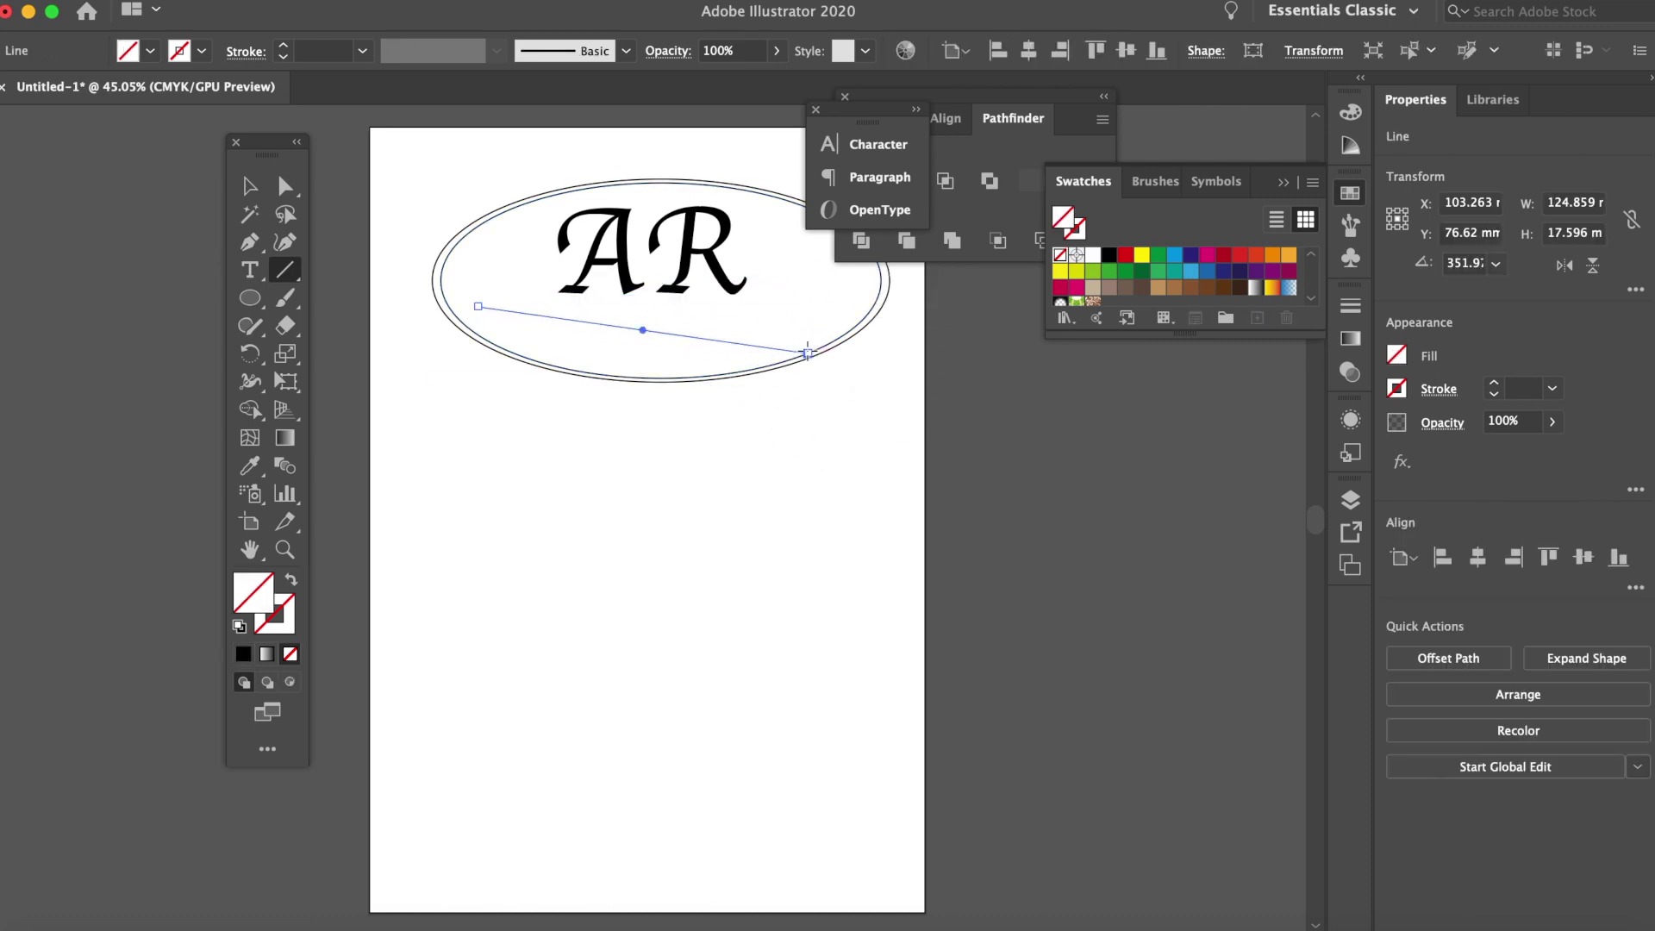
key("Delete")
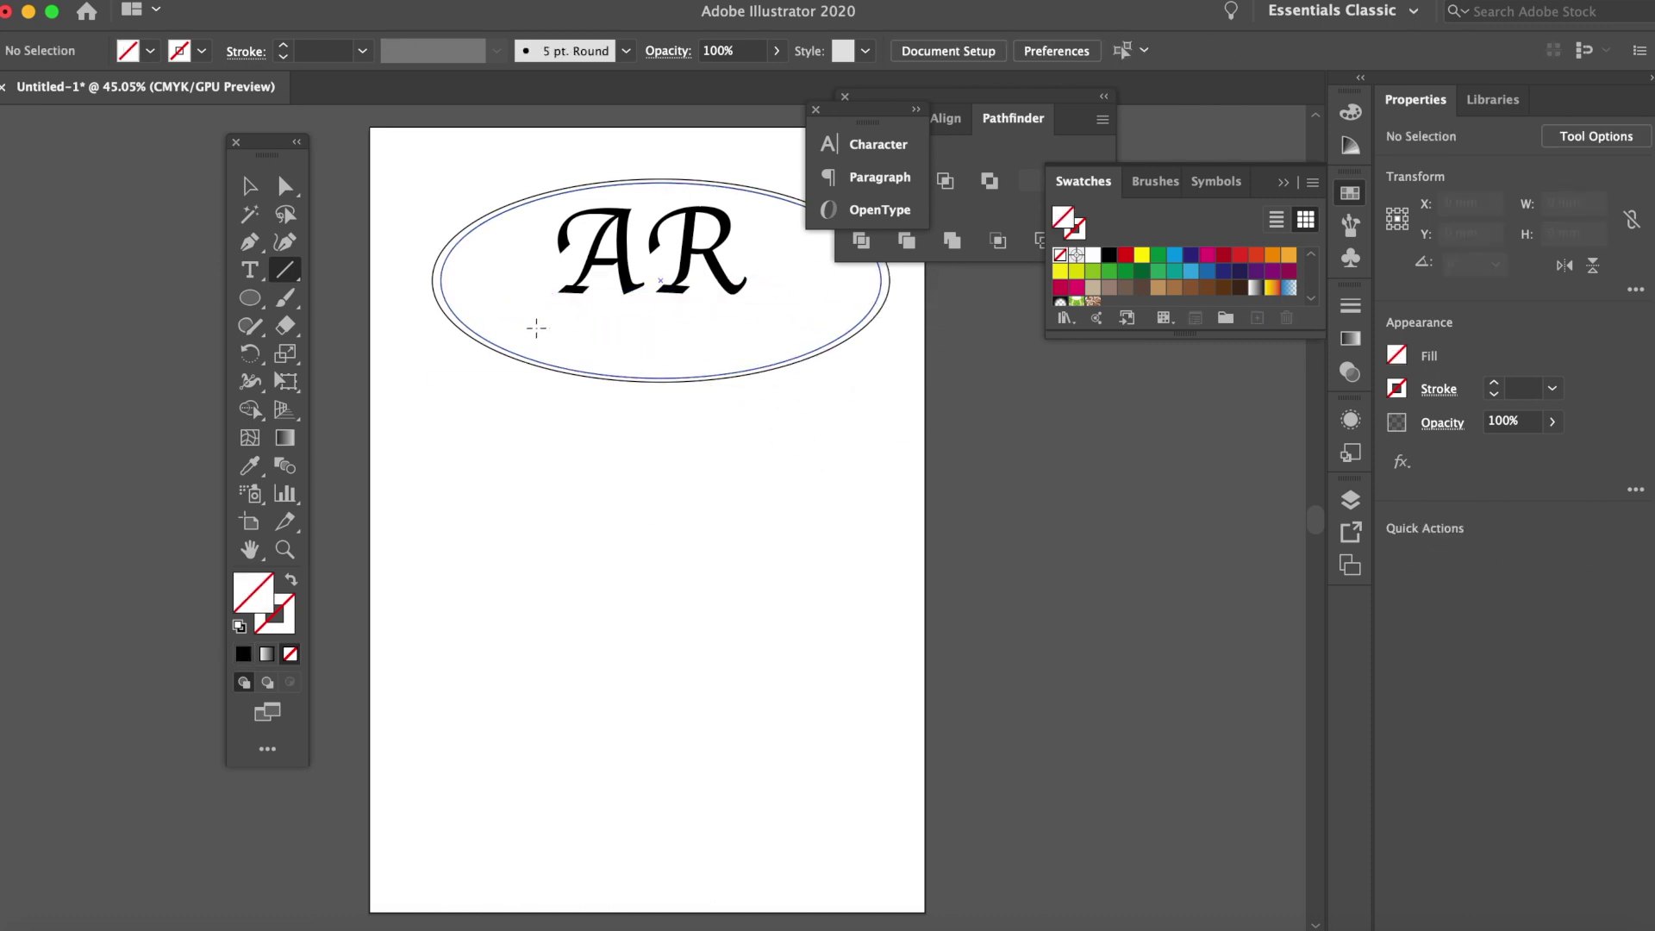
left_click_drag(475, 304, 832, 348)
left_click_drag(847, 345, 851, 346)
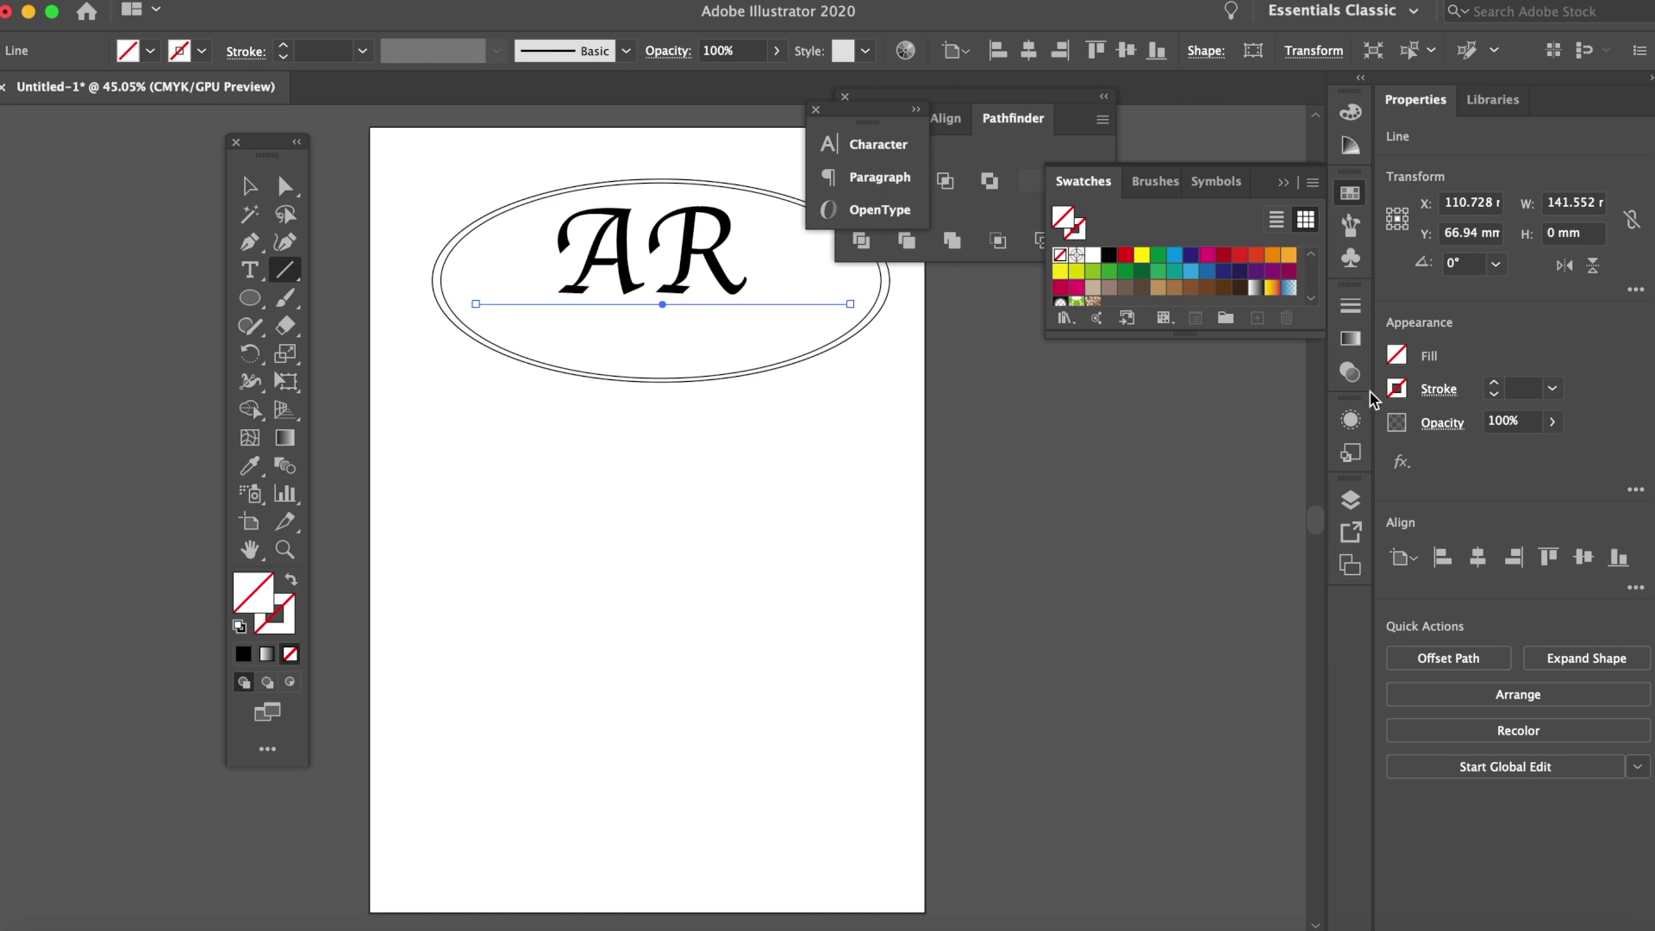
- Give the horizontal line a black 1 pt stroke and deselect it
left_click(1353, 307)
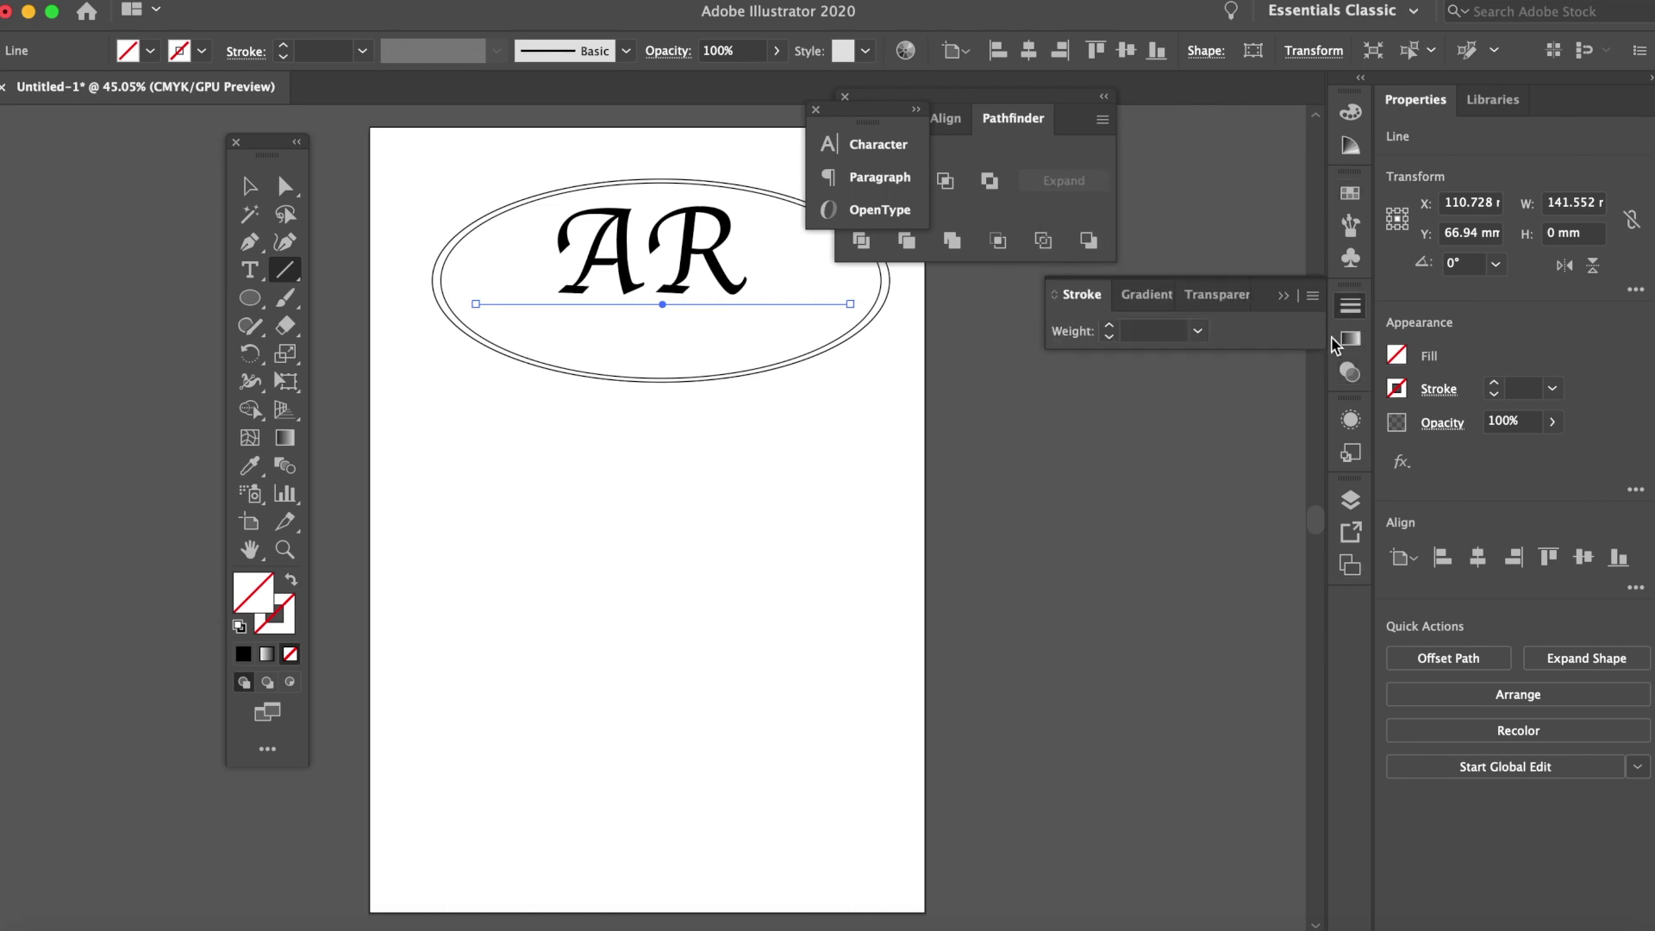
left_click(1111, 329)
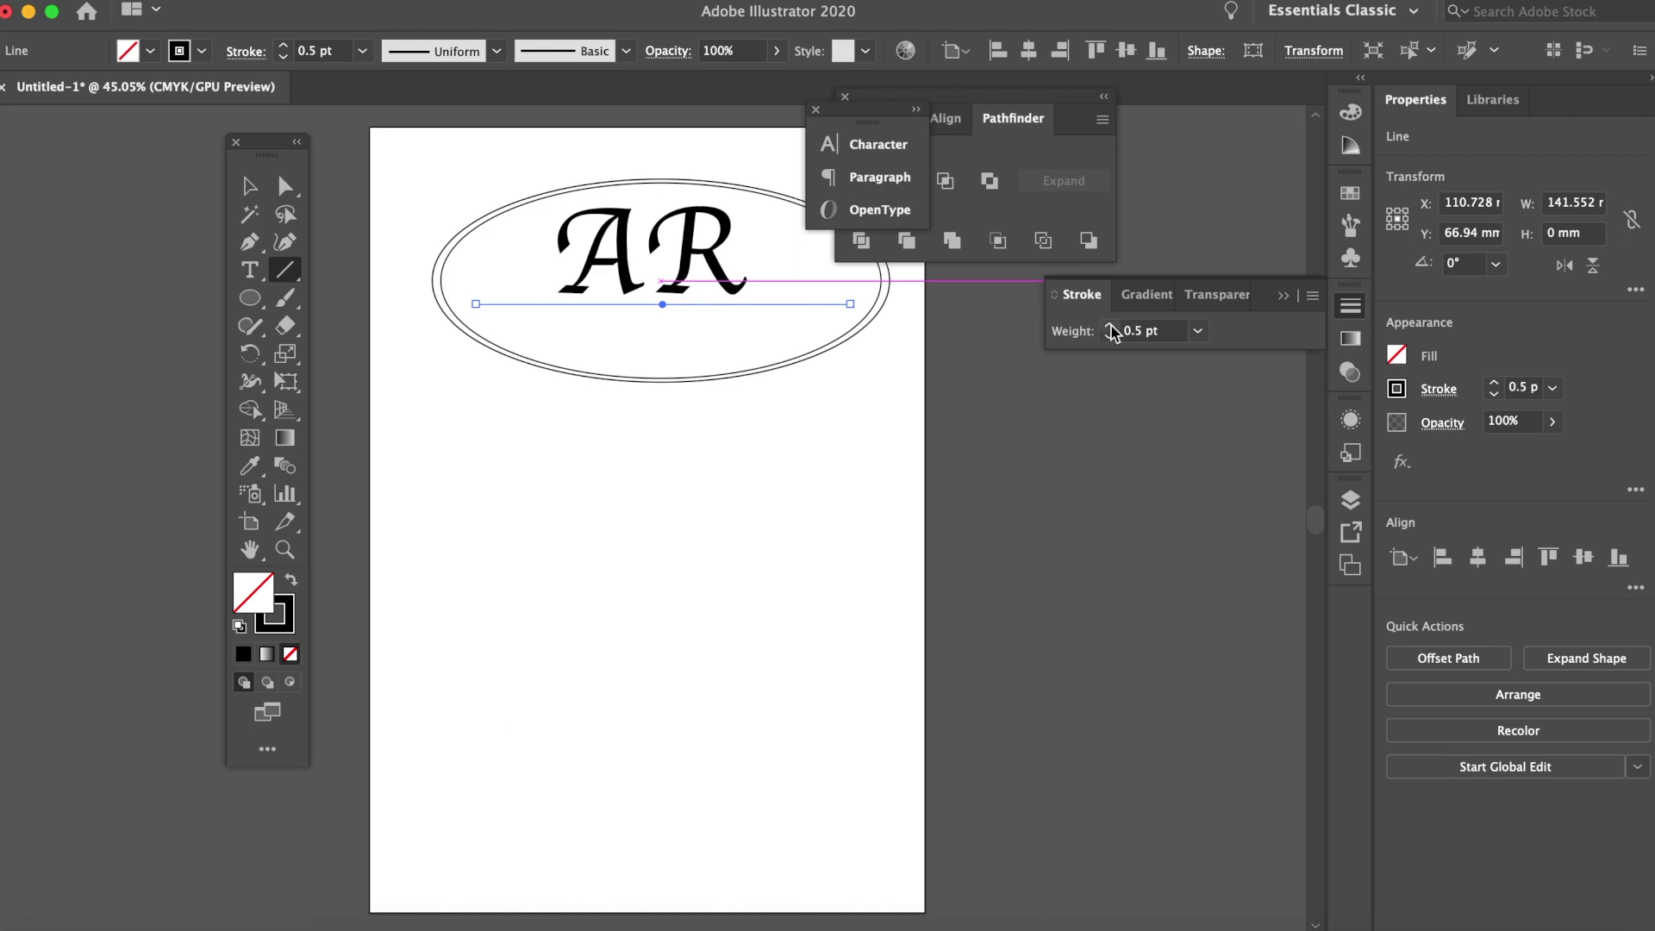
left_click(1111, 328)
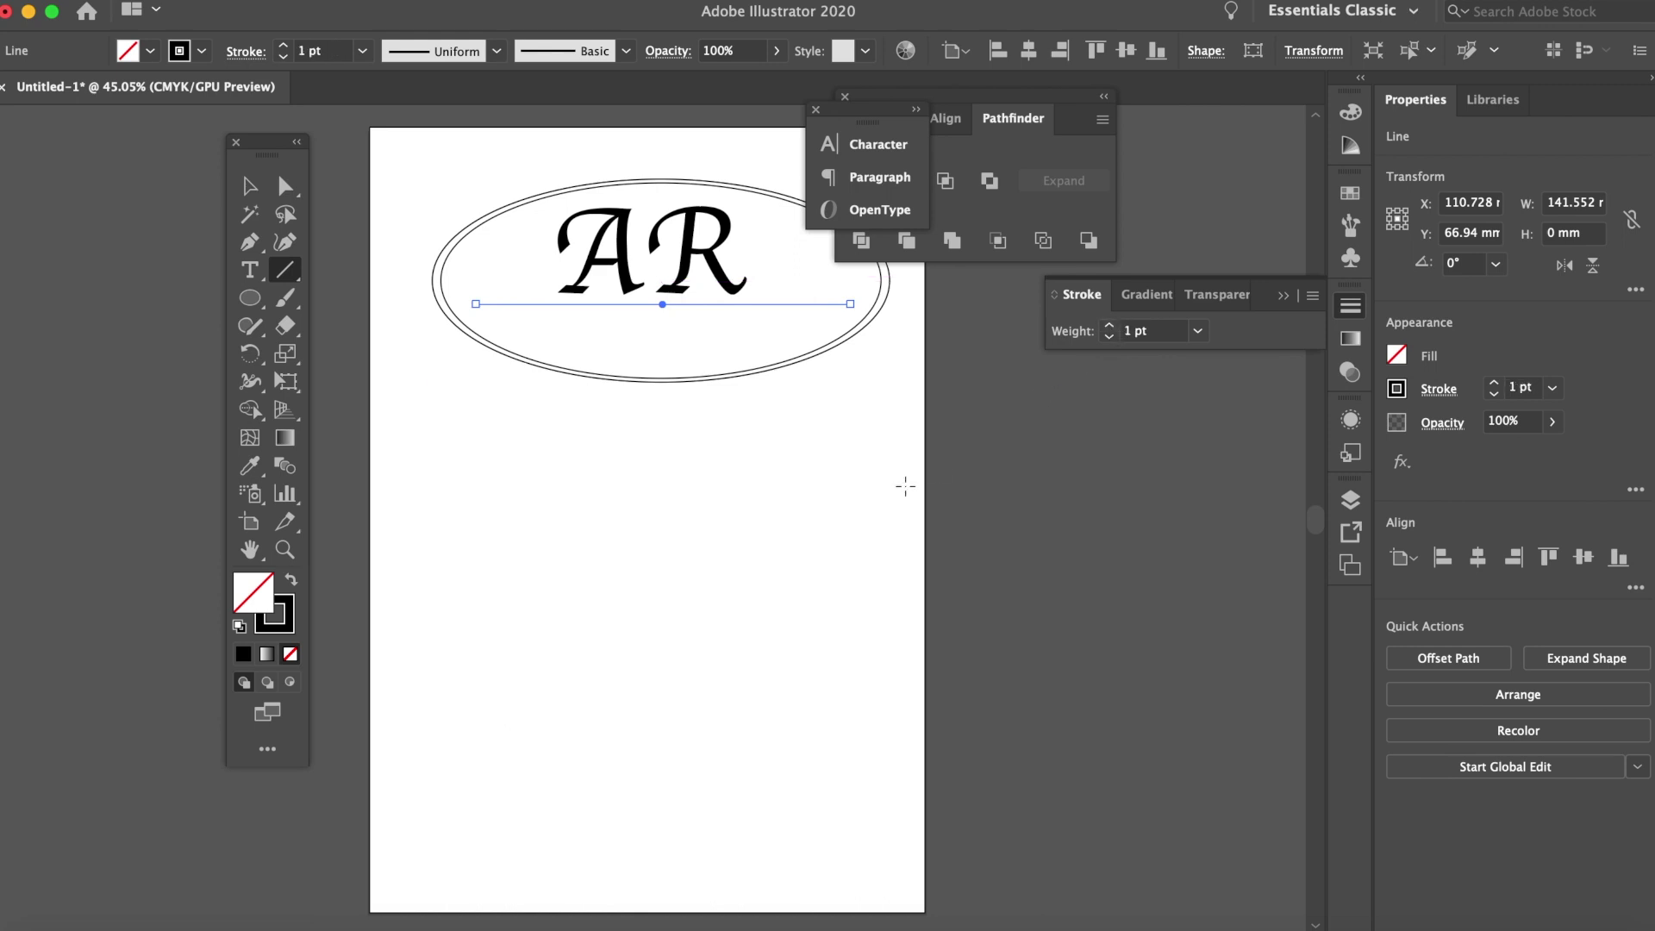
left_click(245, 187)
left_click(646, 628)
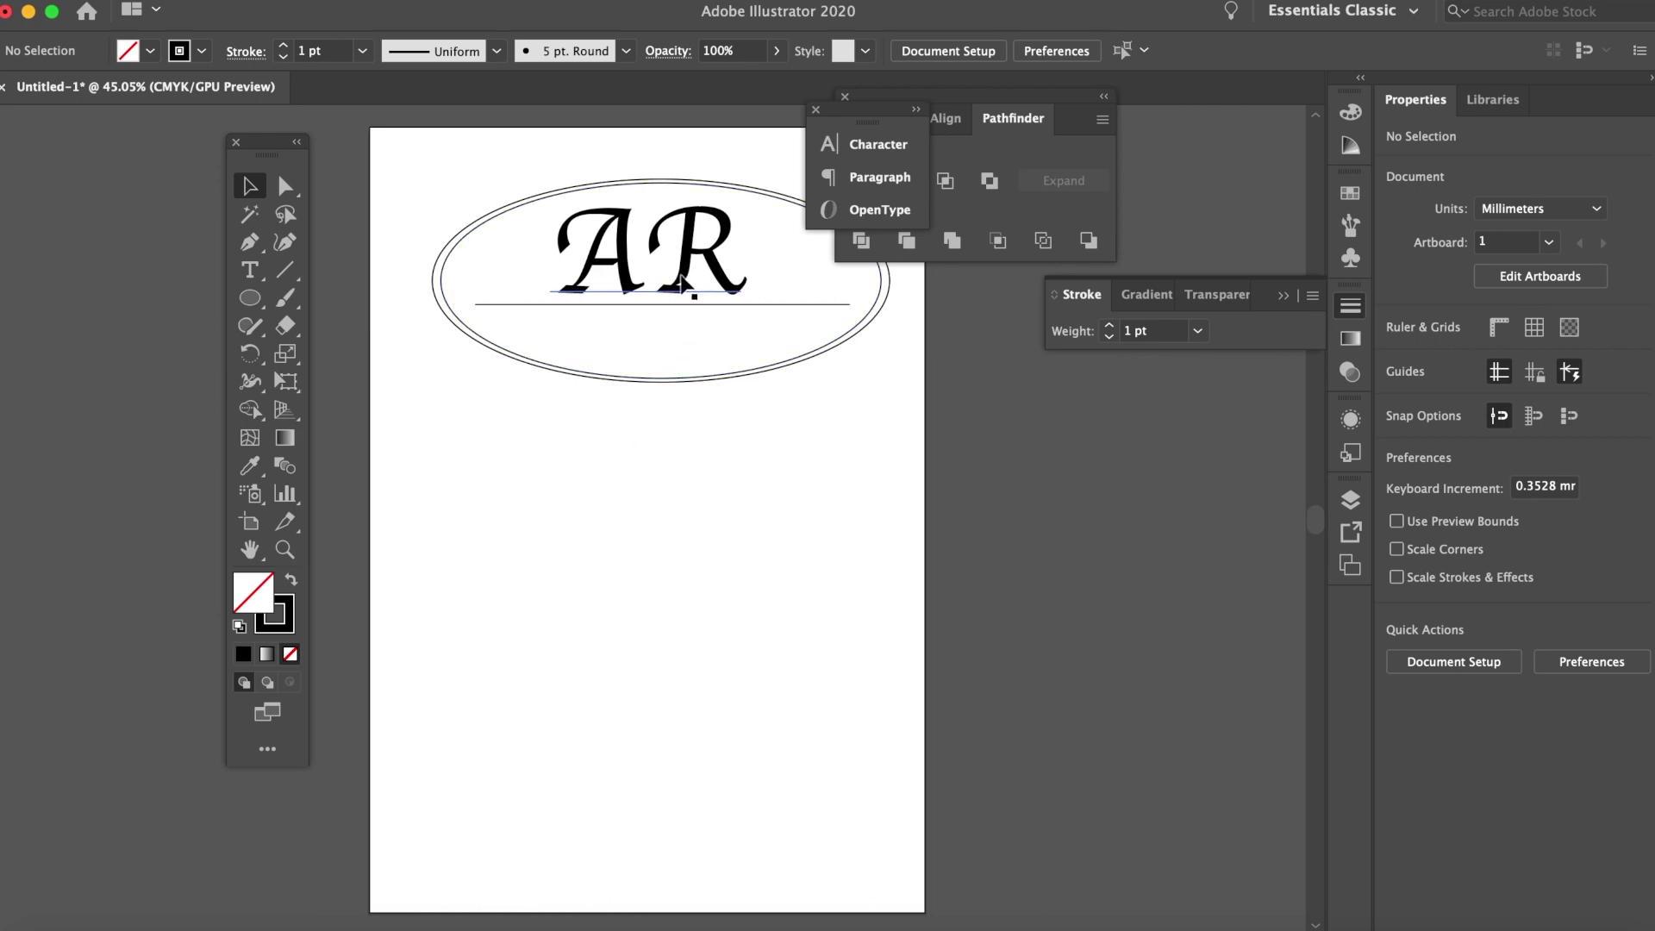
- Add the text "Art & Media" on the empty artboard area below the double ellipse
key("t")
left_click(511, 465)
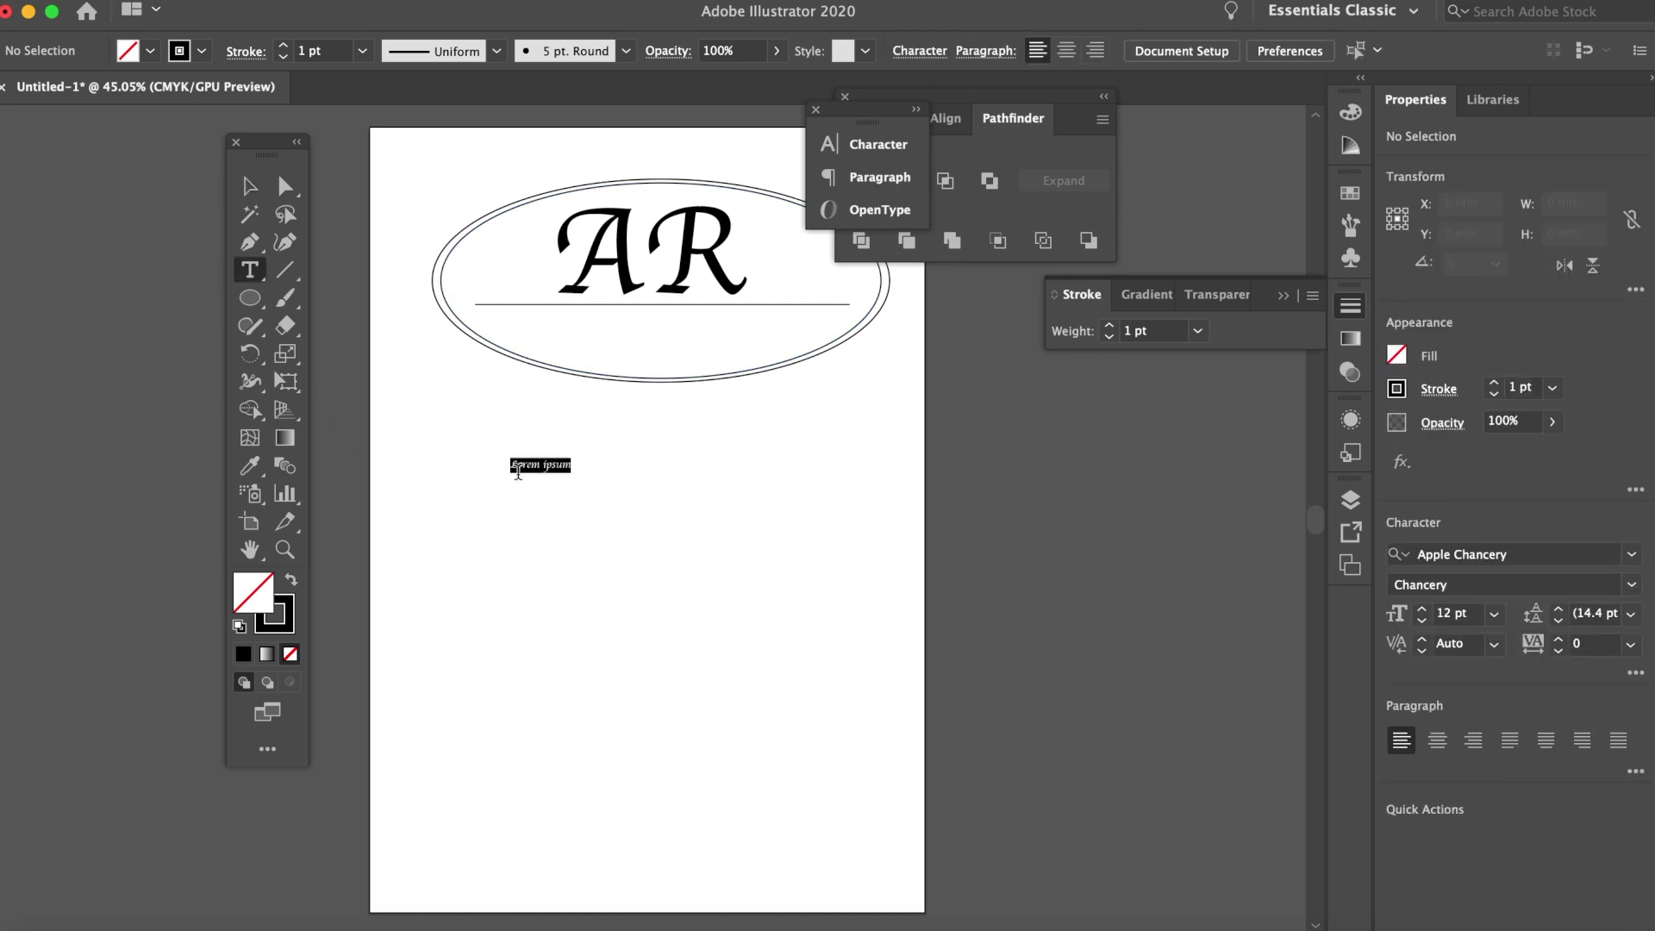
type("Art")
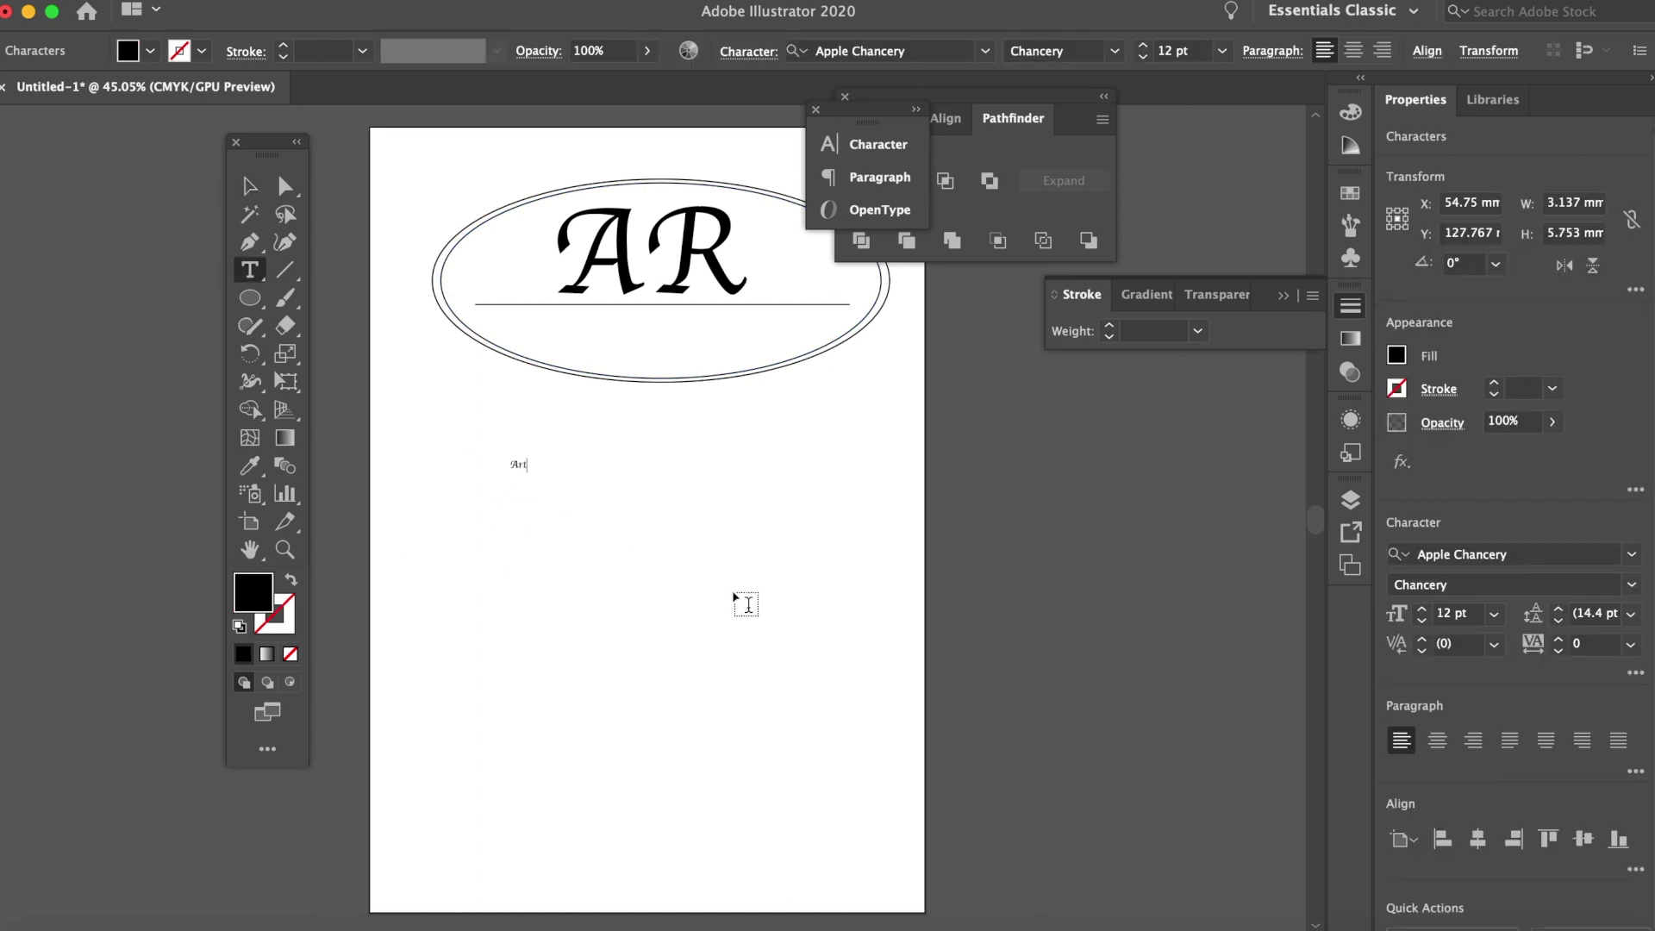
type(" & Media")
left_click(249, 186)
- Enlarge the "Art & Media" text and place it inside the ellipse, centred beneath the horizontal line
left_click_drag(570, 468, 782, 576)
left_click_drag(742, 488, 762, 341)
left_click(800, 487)
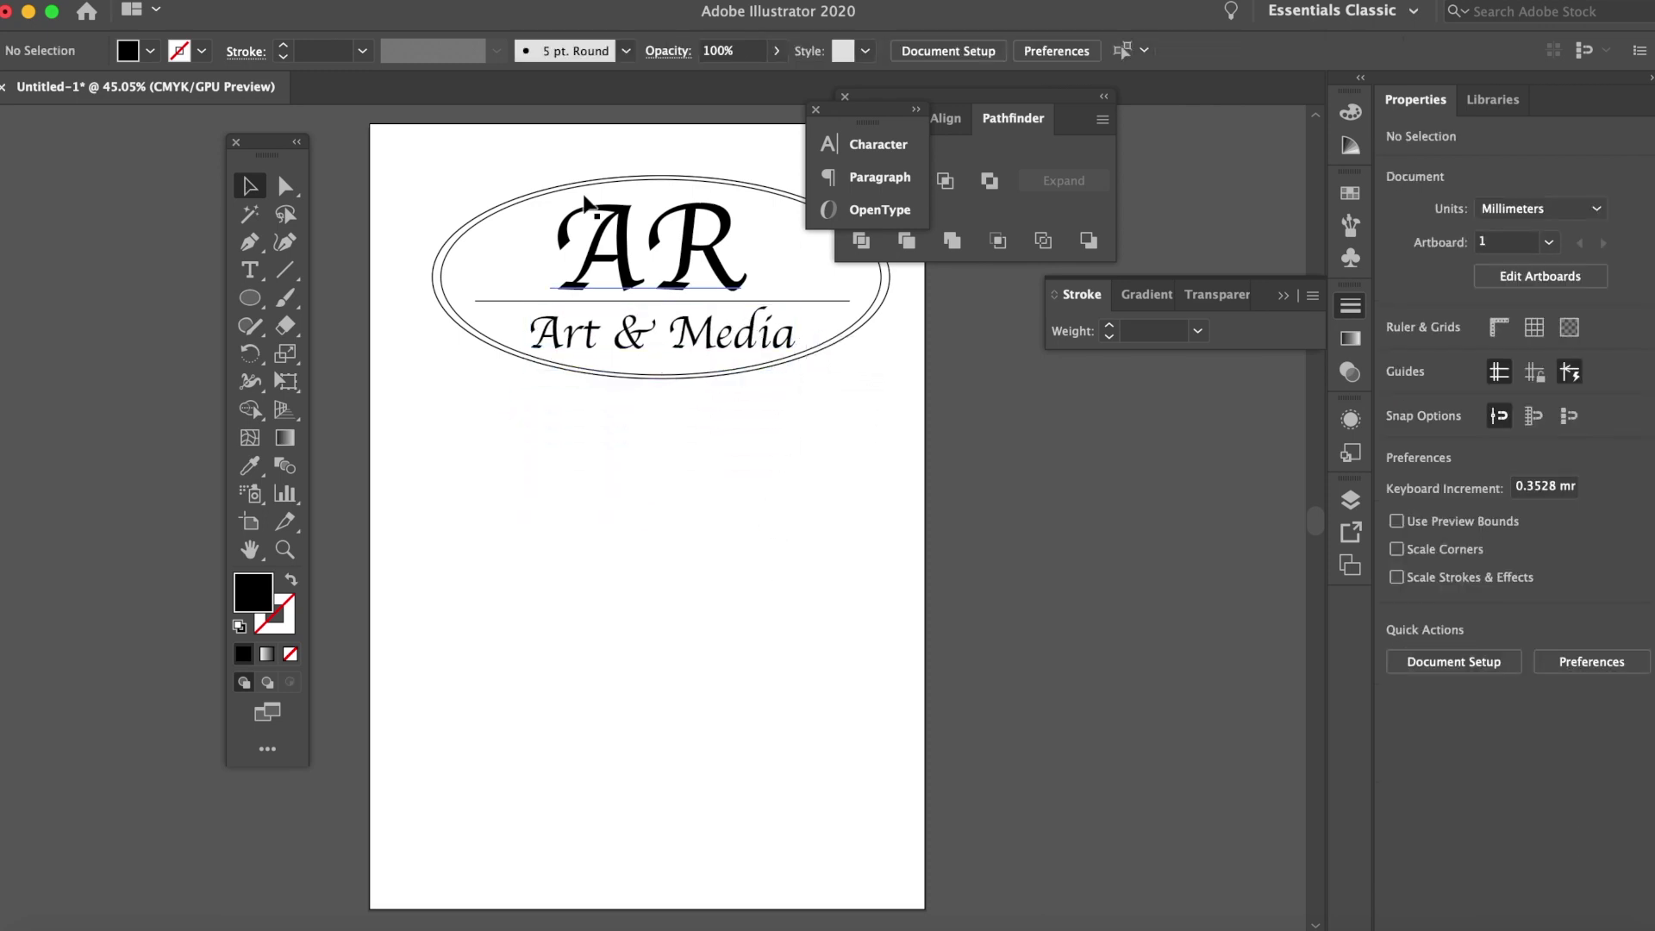
- Select all the logo parts and move them together closer to the artboard's upper-left corner
left_click_drag(514, 177, 817, 414)
left_click_drag(795, 355, 758, 318)
left_click(795, 478)
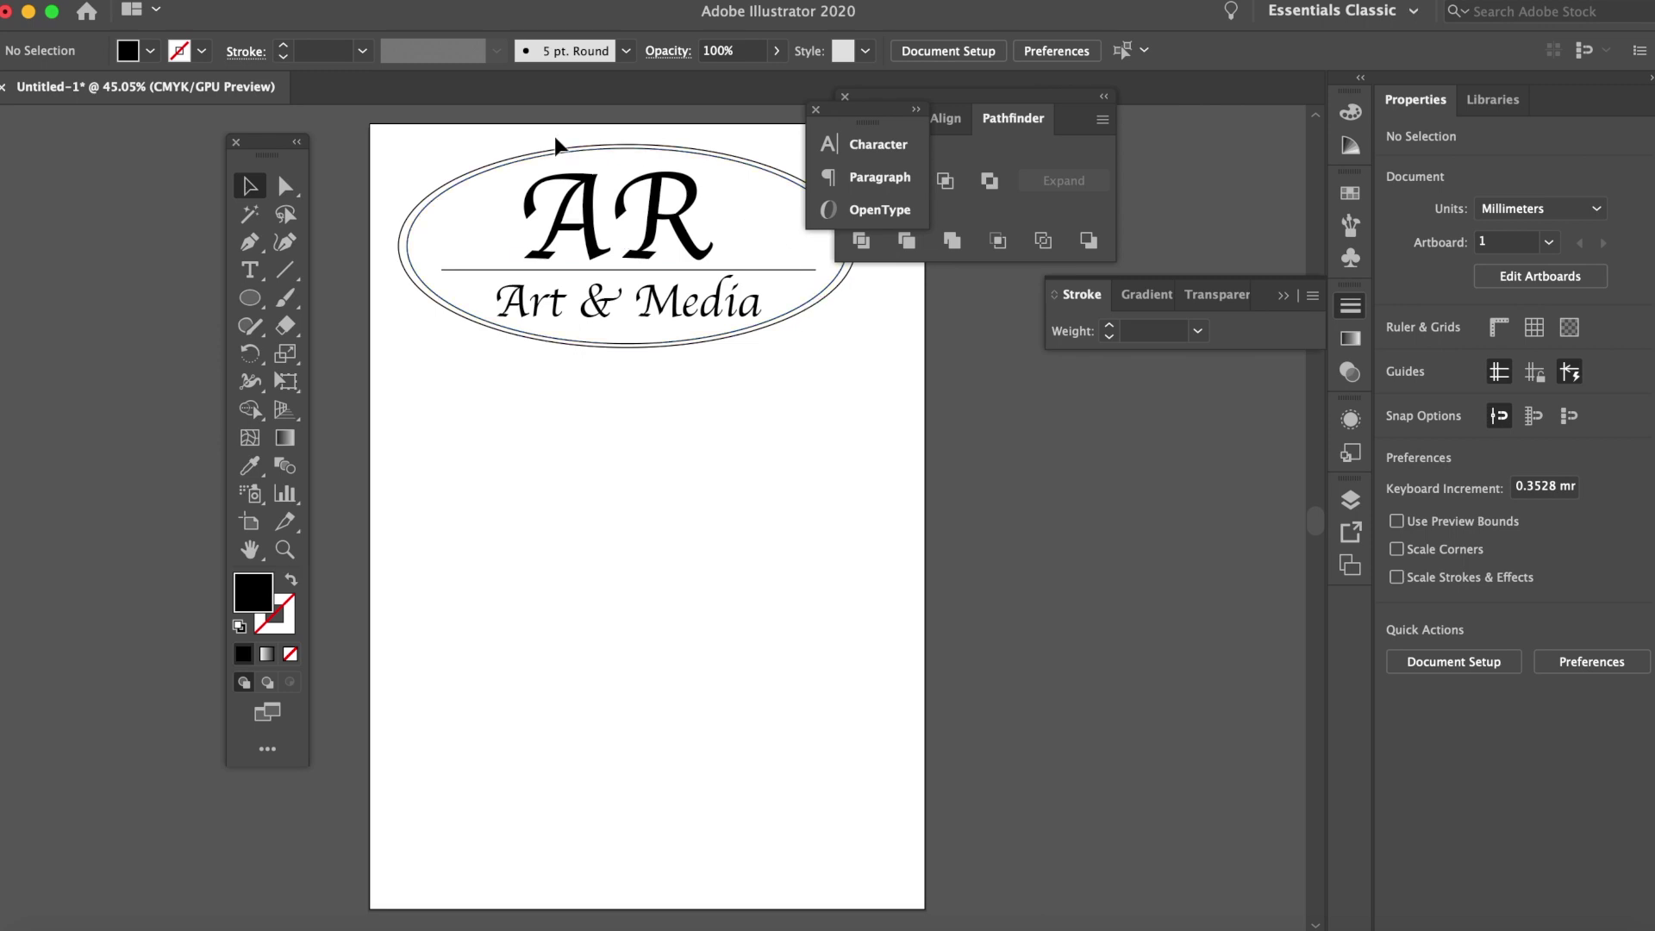
left_click_drag(491, 152, 800, 416)
right_click(687, 258)
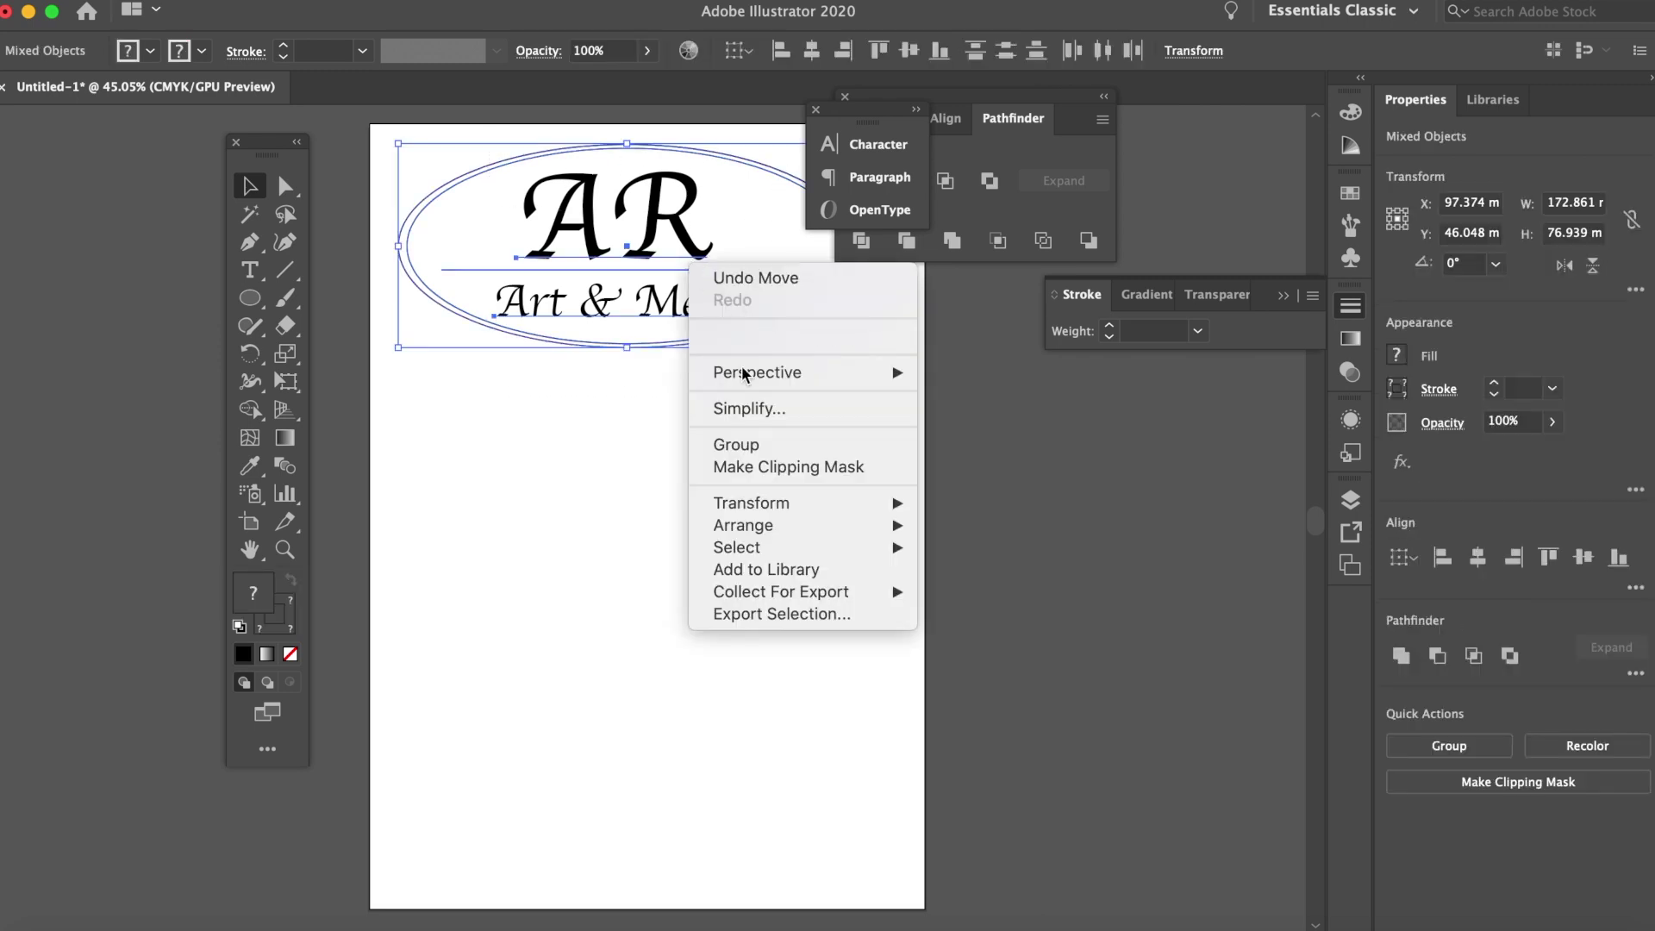
left_click(643, 479)
left_click(572, 397)
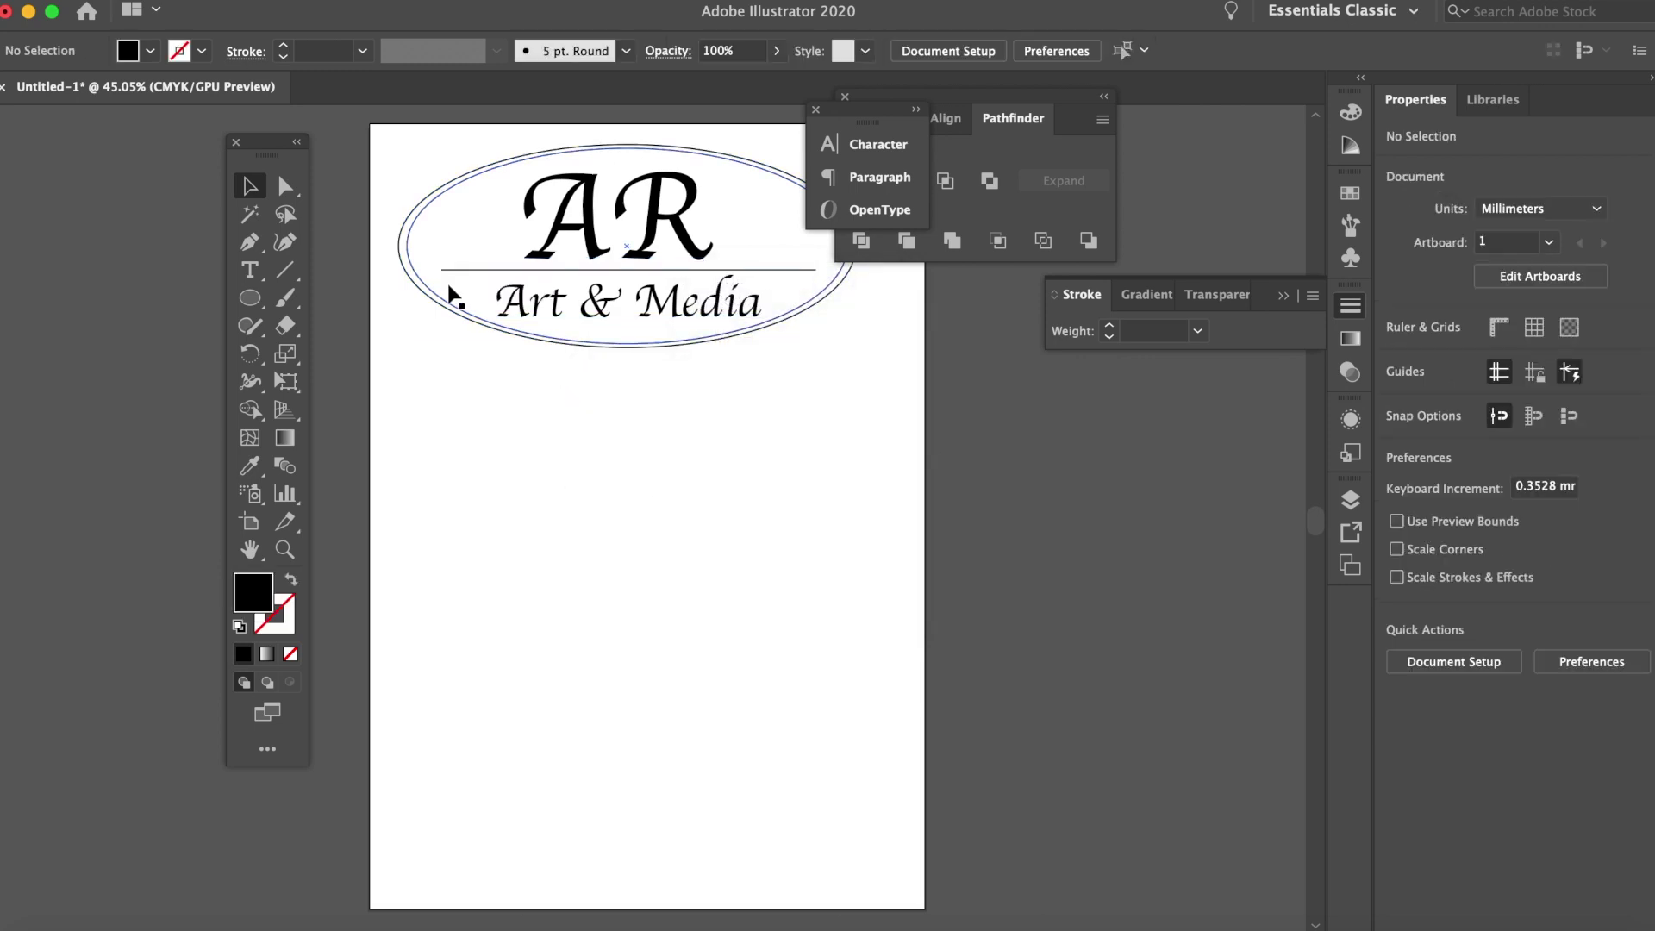
- Ungroup the two ellipses so the inner and outer ones are separate objects
left_click(443, 299)
right_click(443, 298)
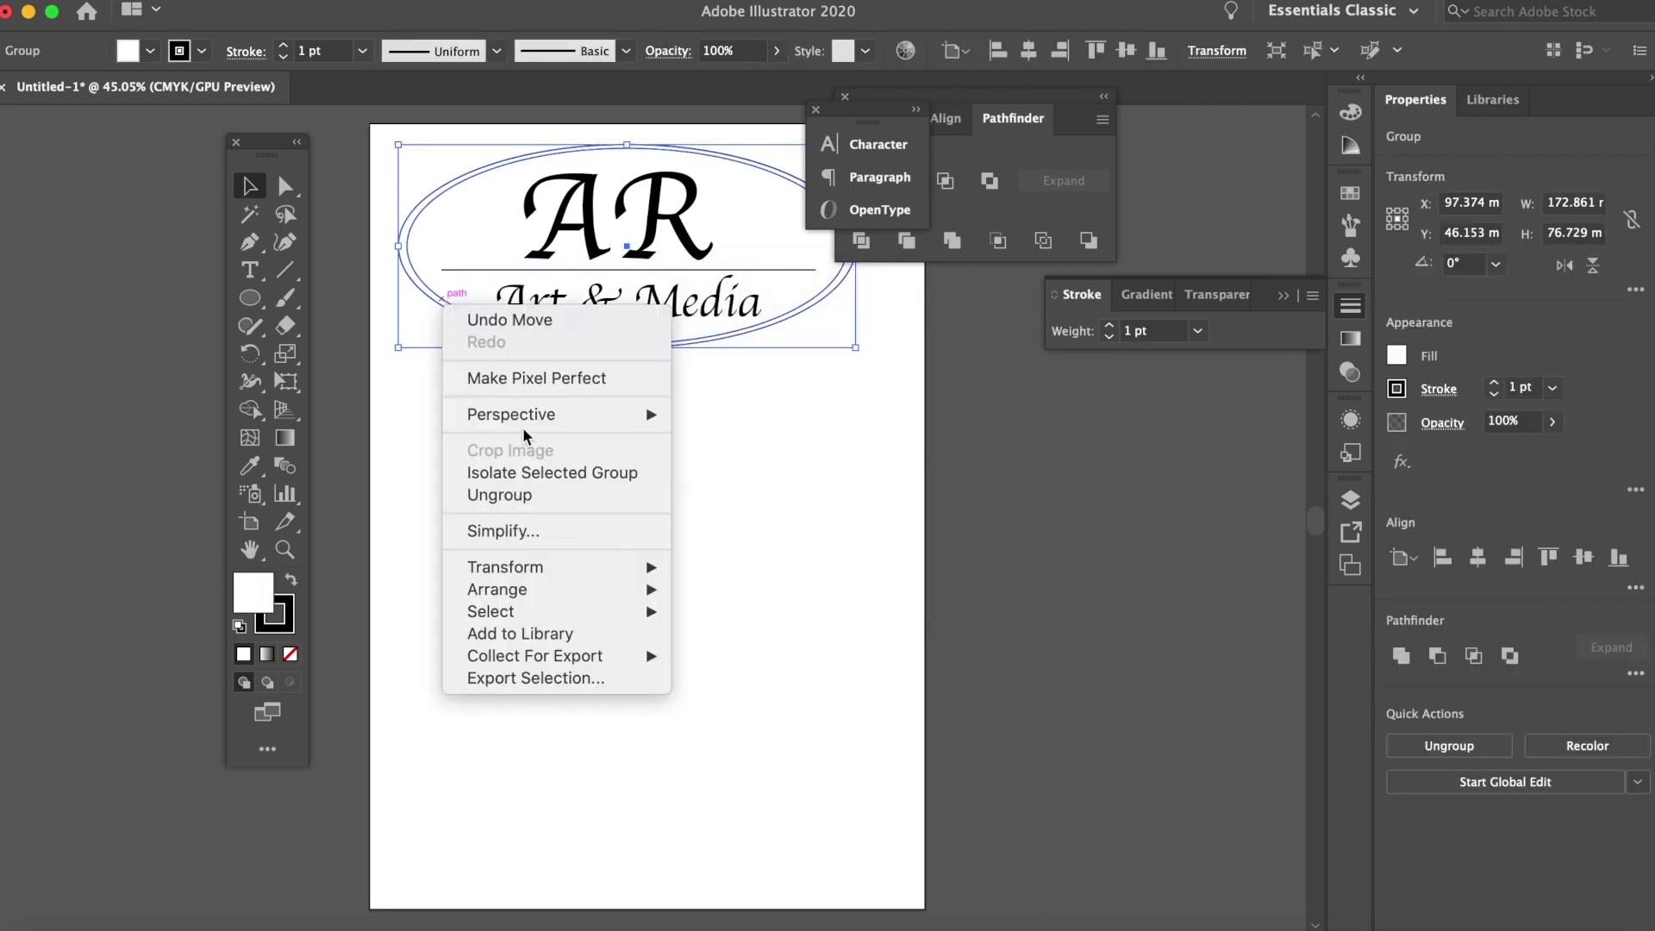
left_click(532, 495)
left_click(743, 516)
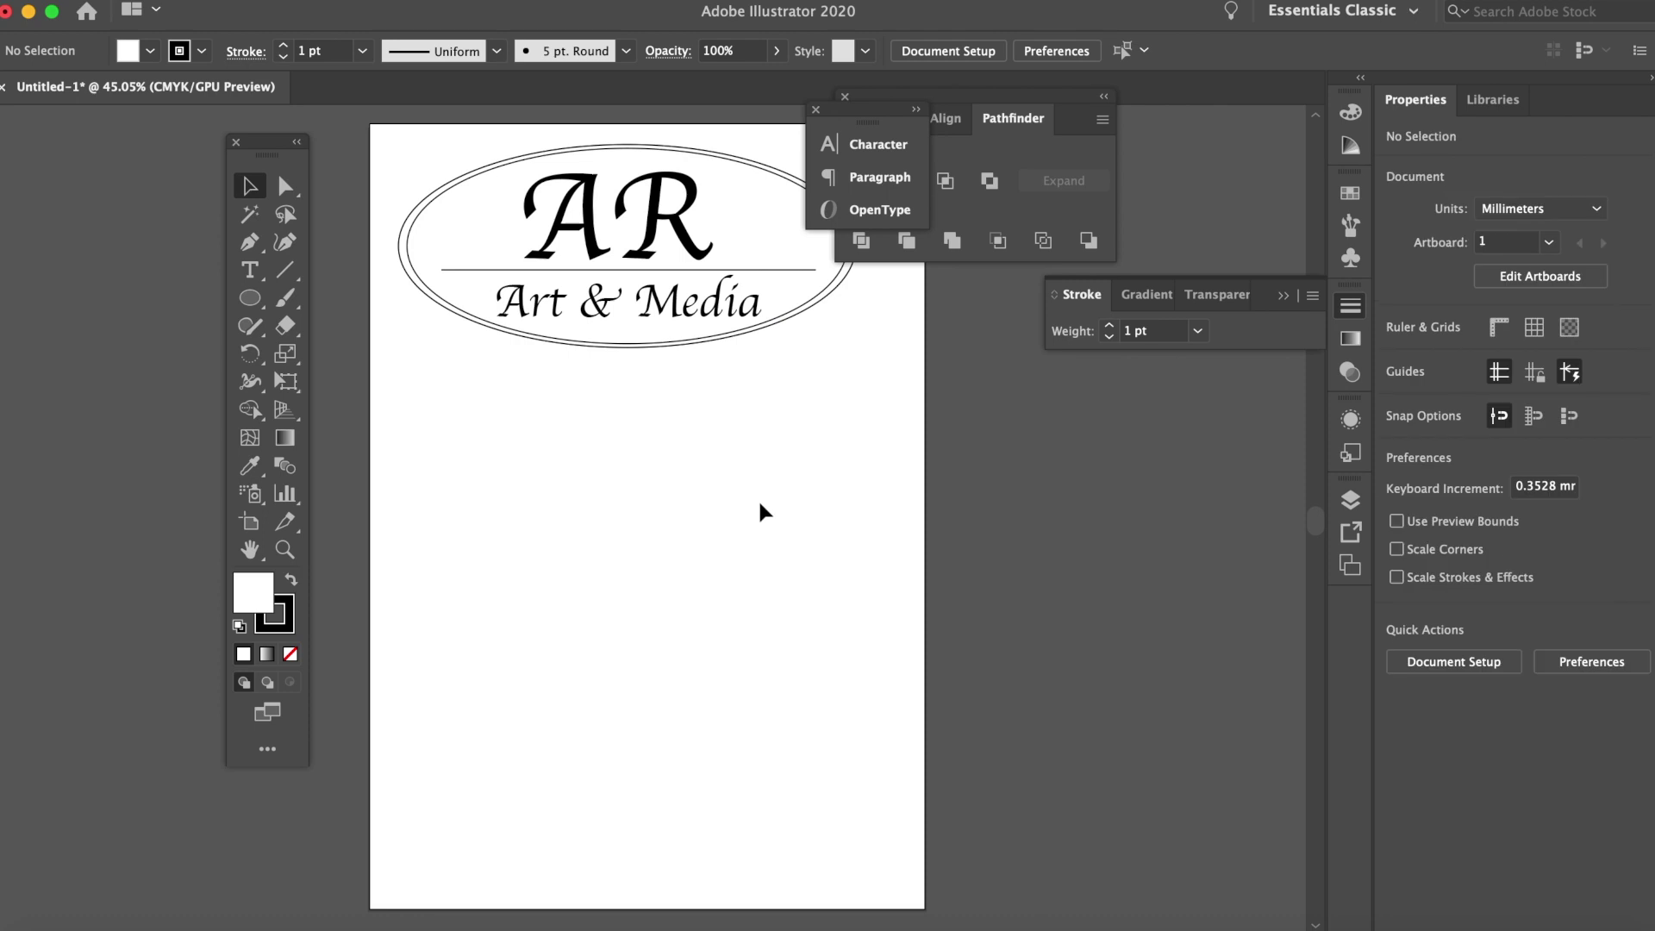
- Fill the inner ellipse with the light green swatch after trying the neighbouring yellow and green swatches
left_click(1357, 194)
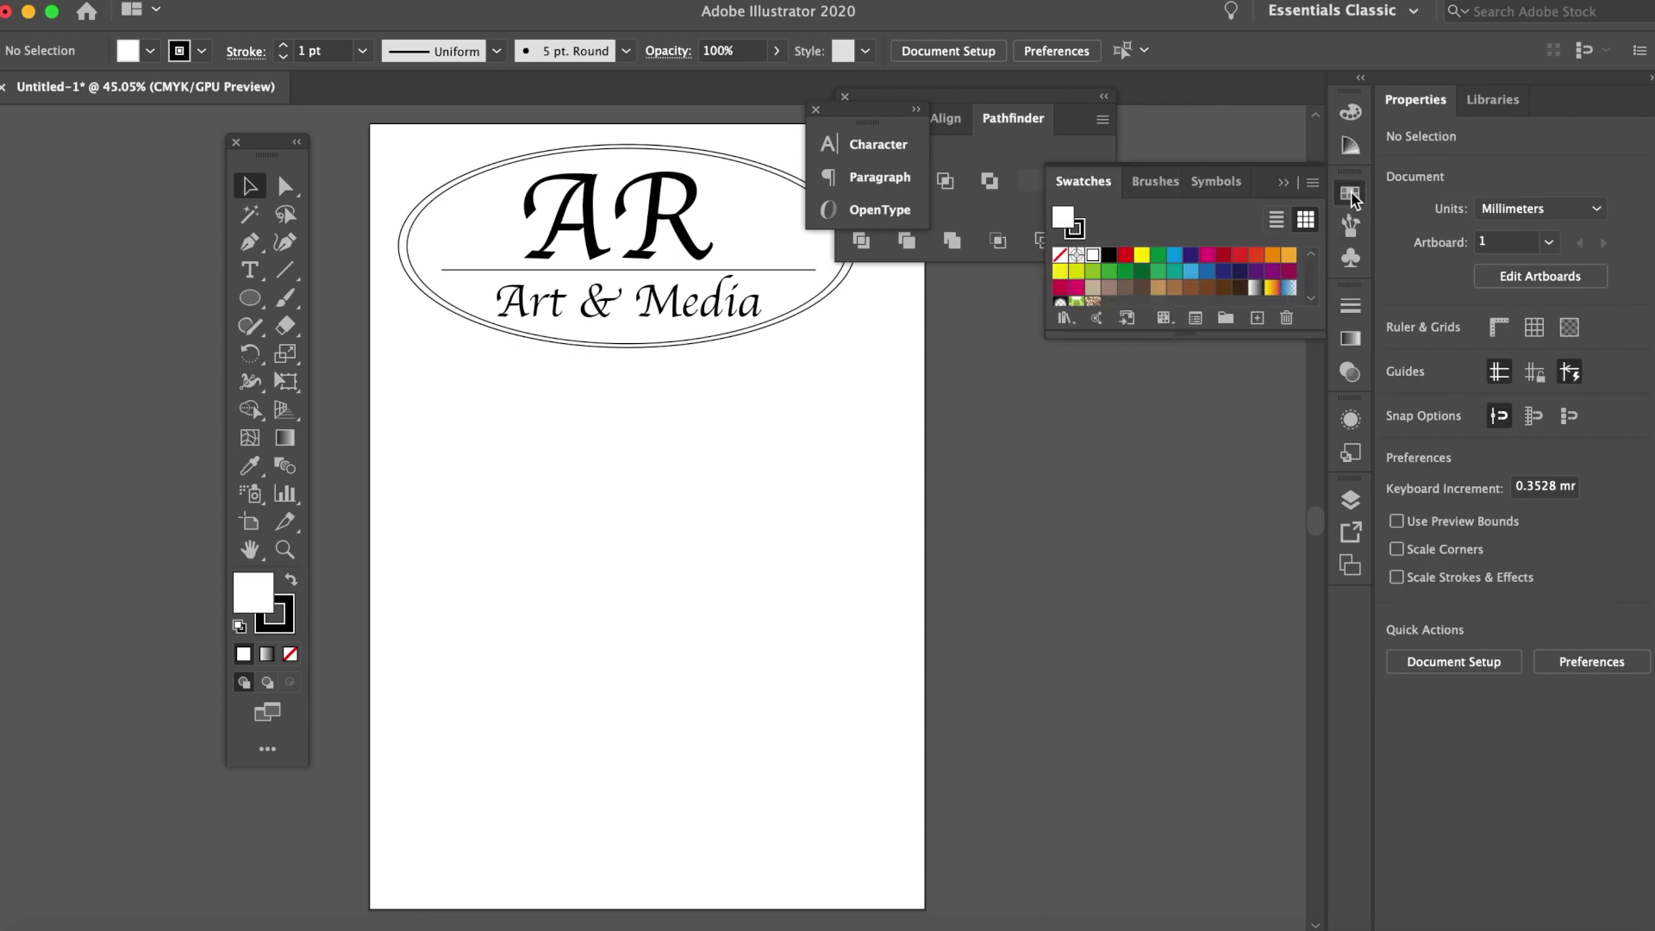
left_click(412, 263)
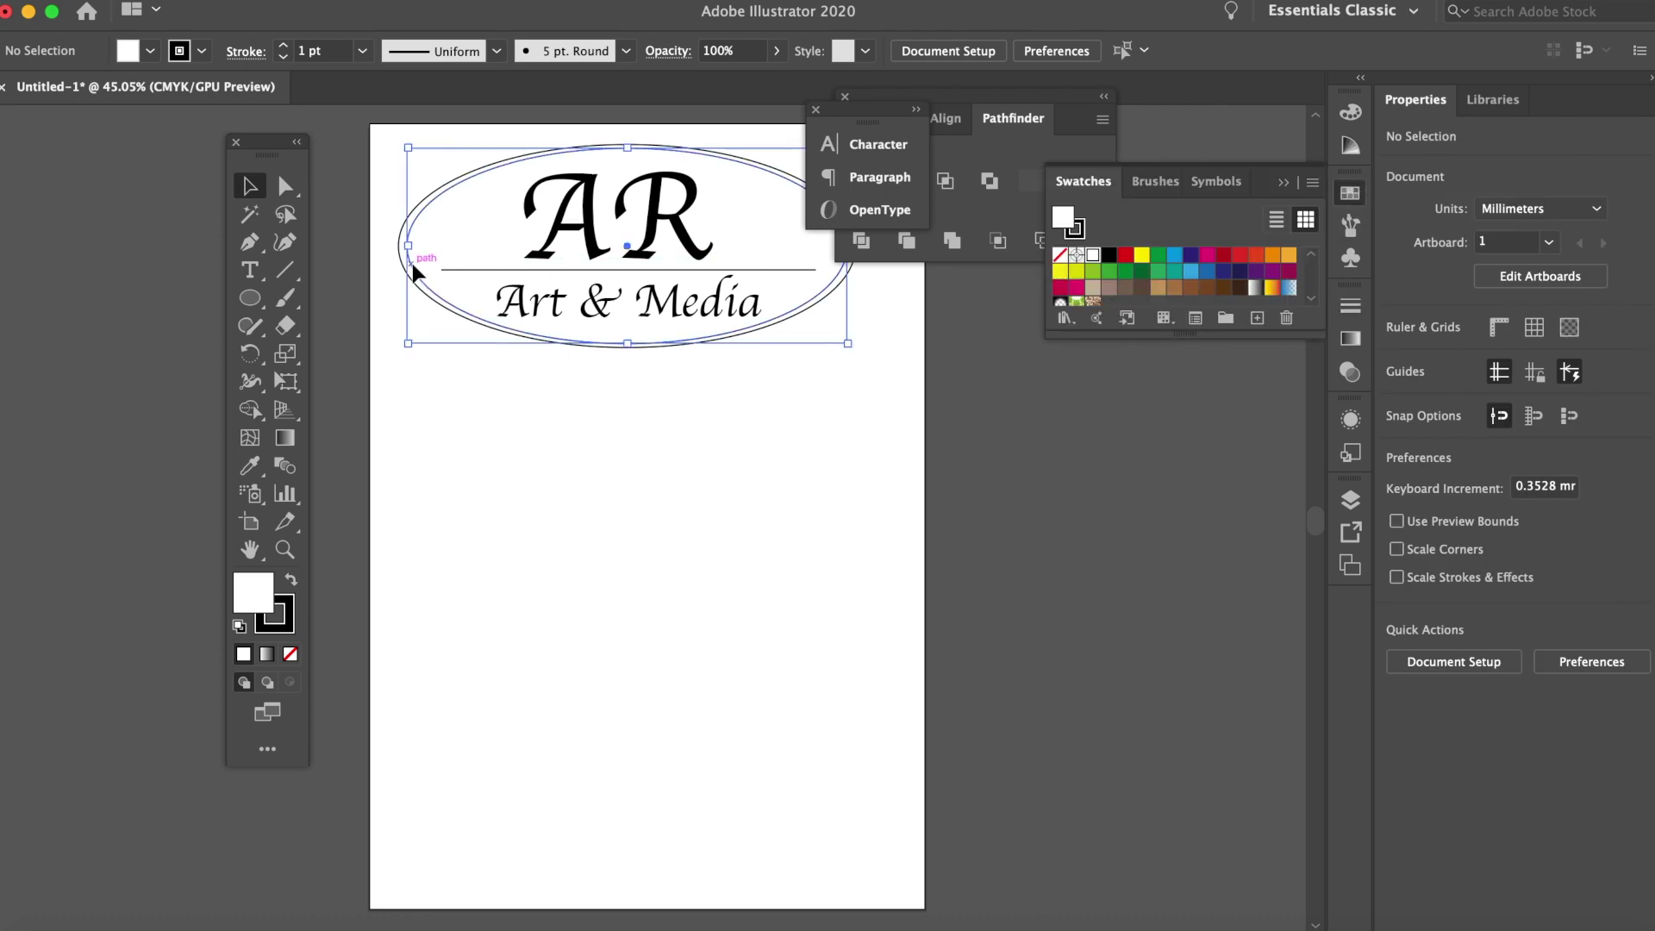
left_click(1065, 274)
left_click(1077, 272)
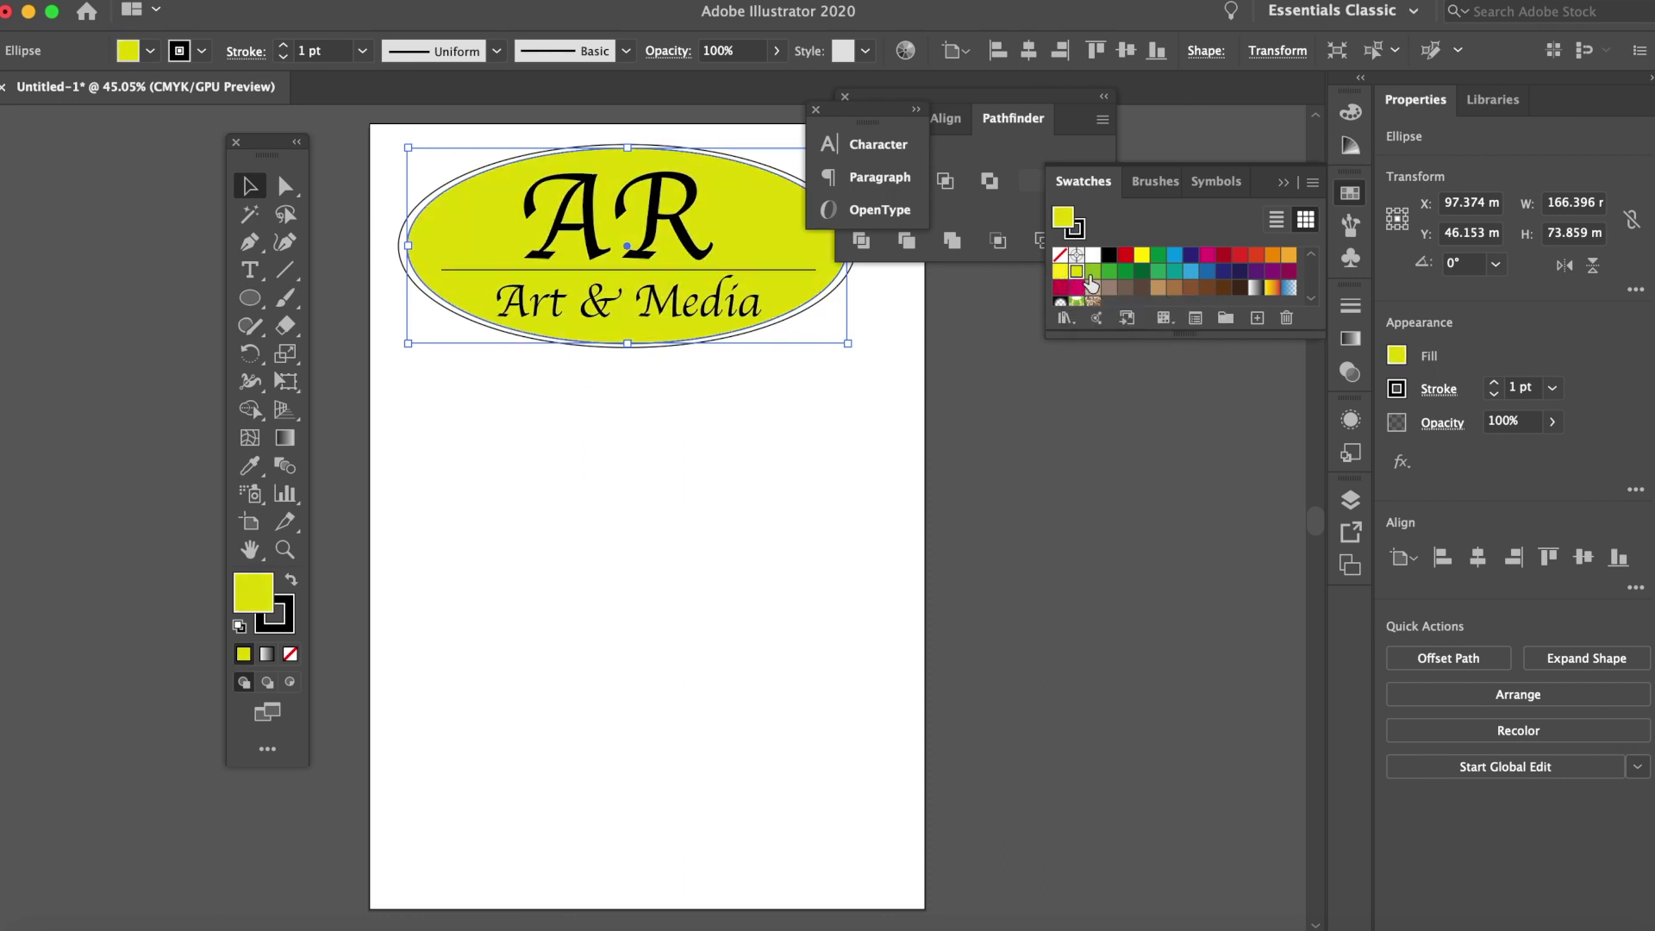
left_click(1093, 272)
left_click(1111, 274)
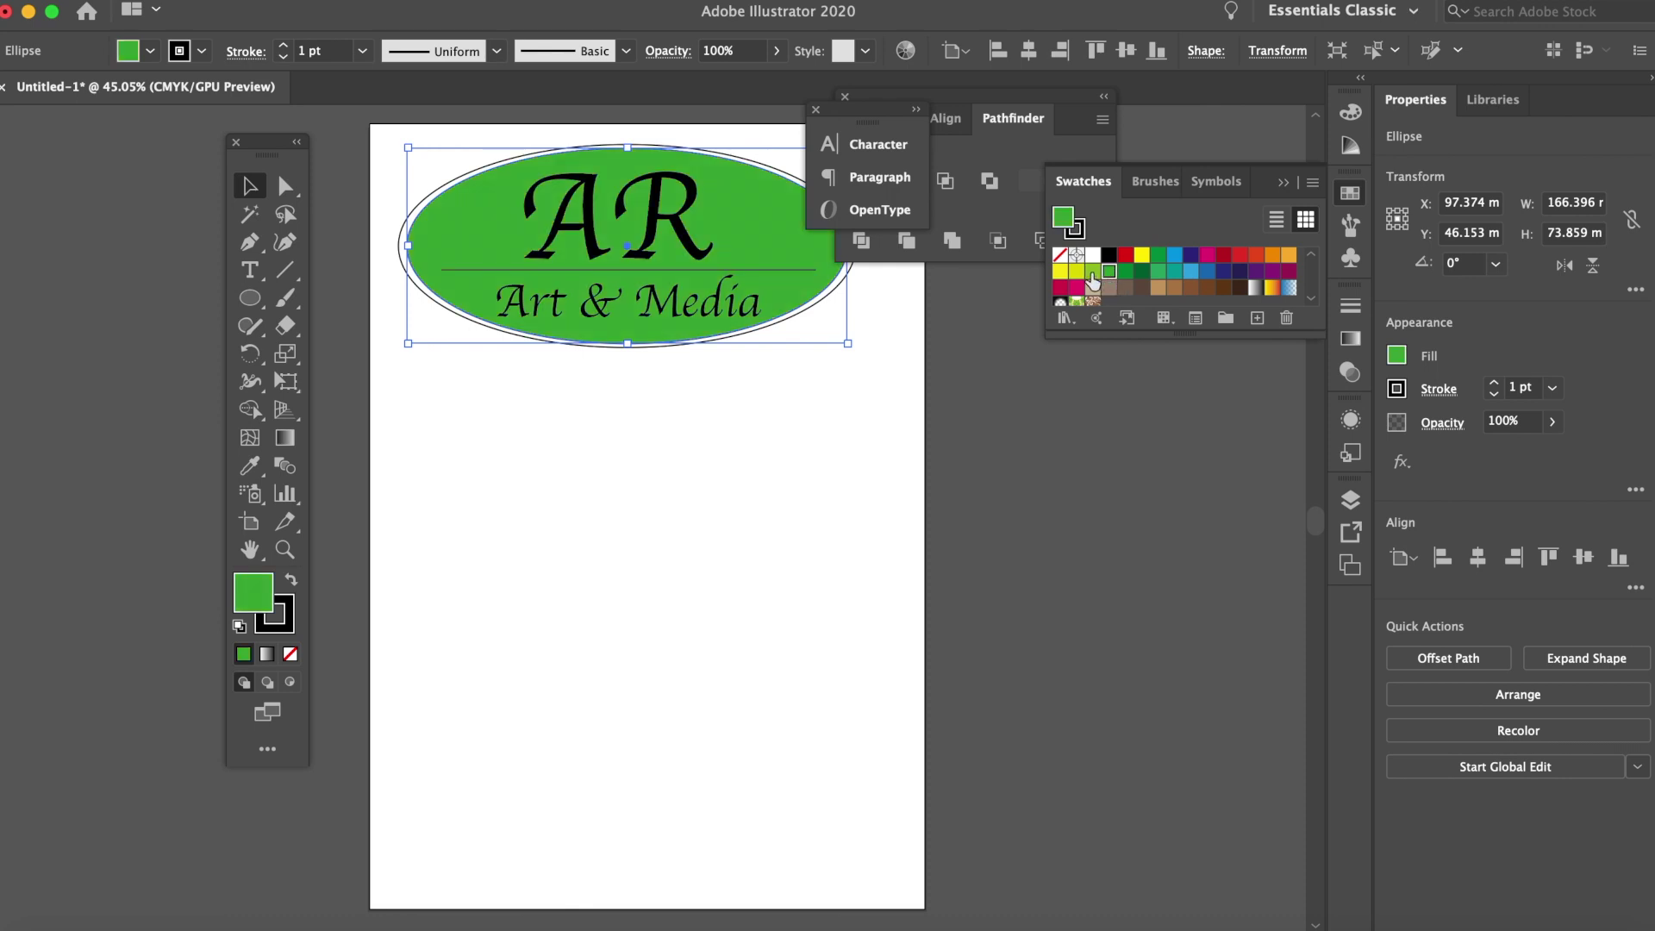
left_click(1093, 273)
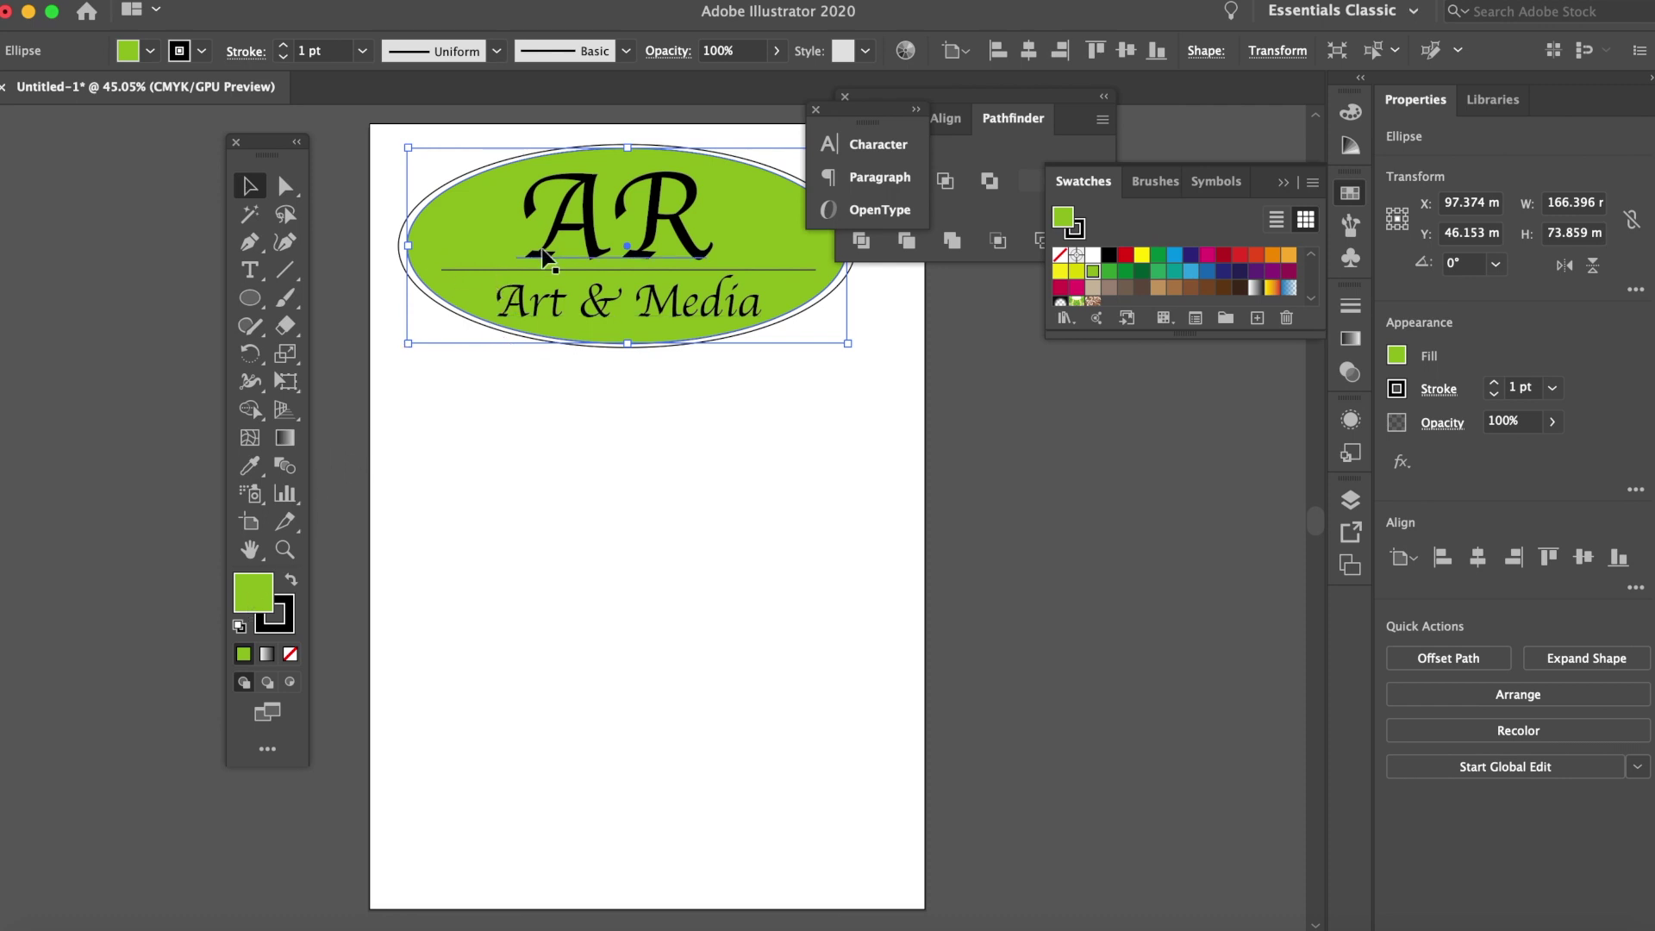
left_click(292, 583)
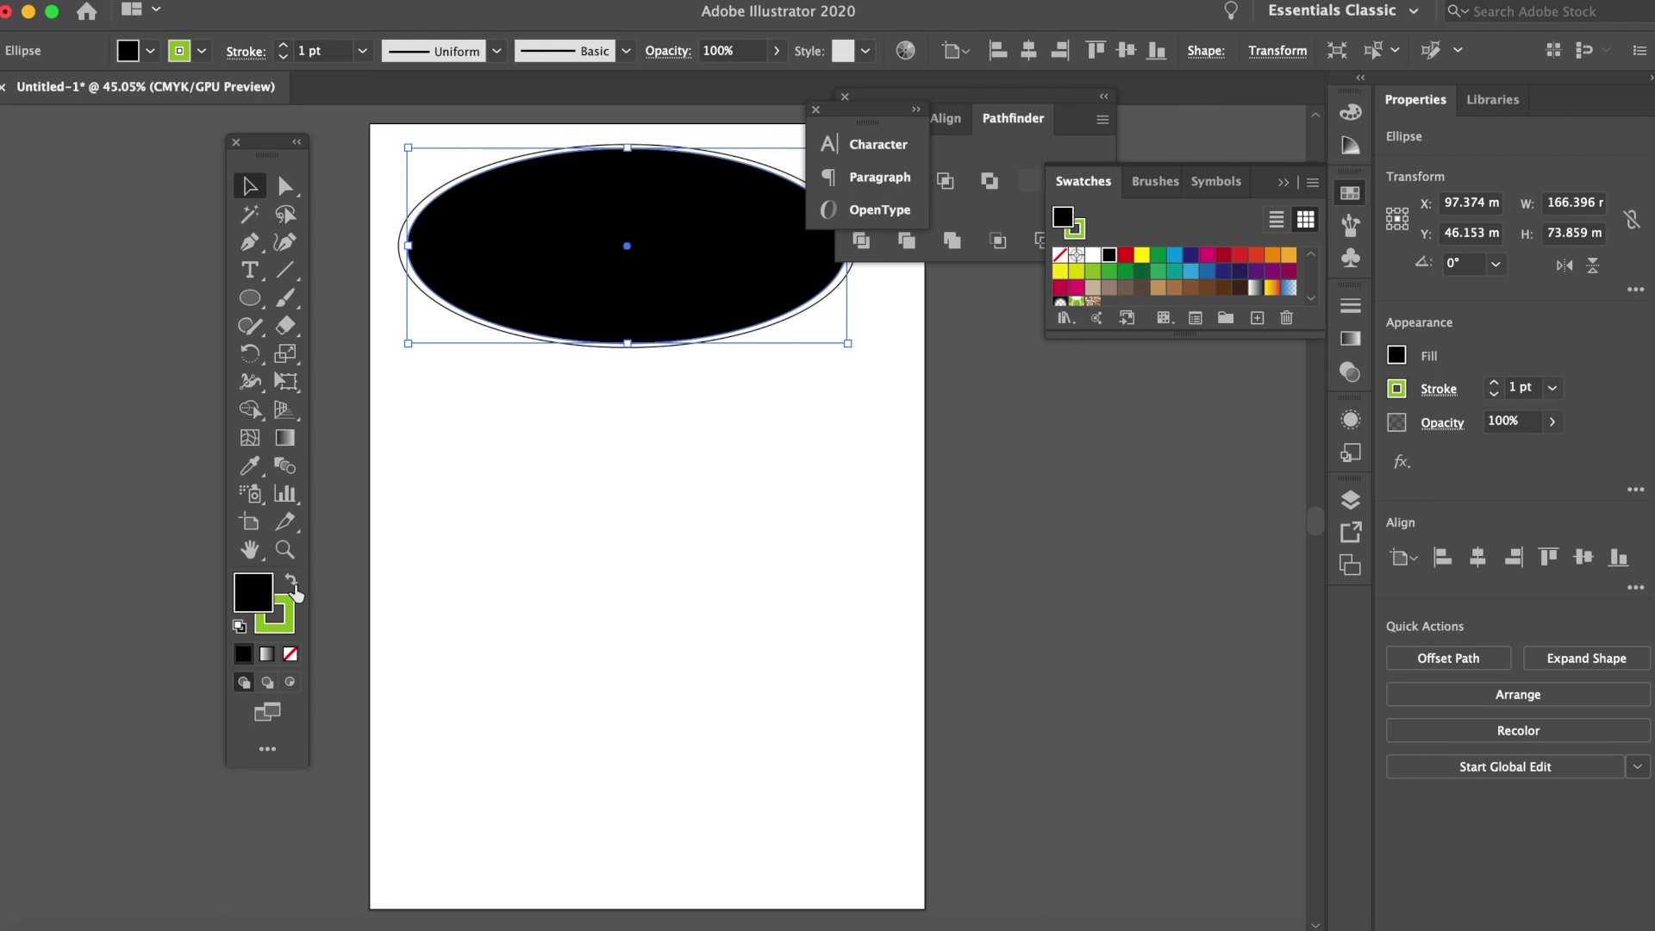
left_click(294, 586)
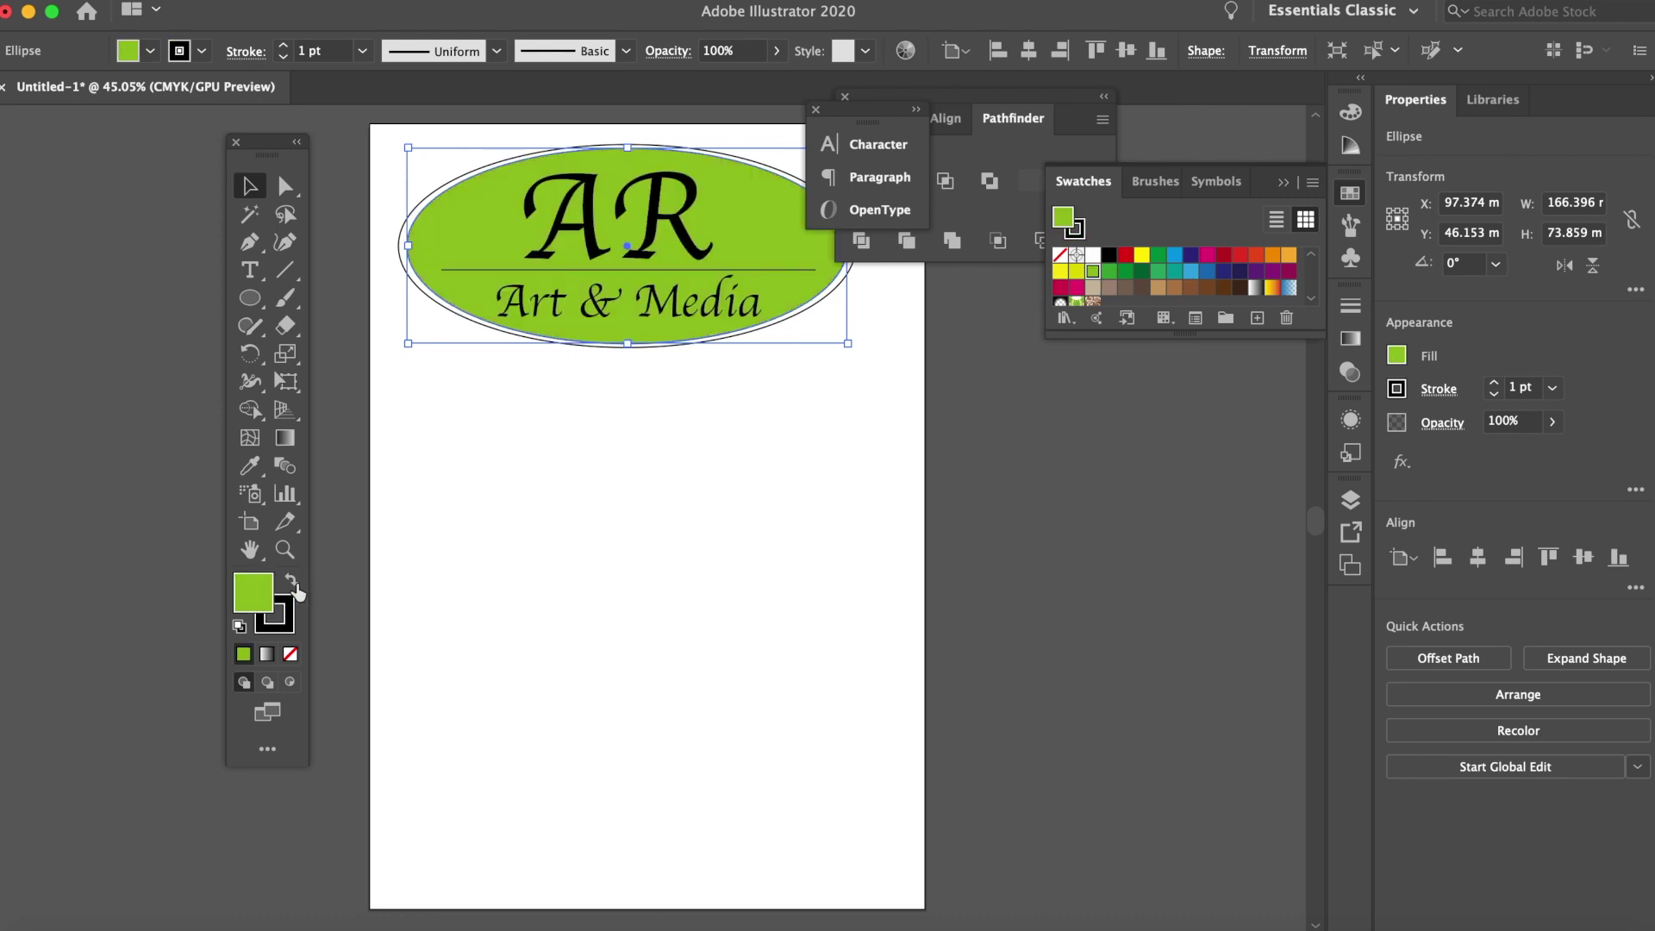
left_click(795, 447)
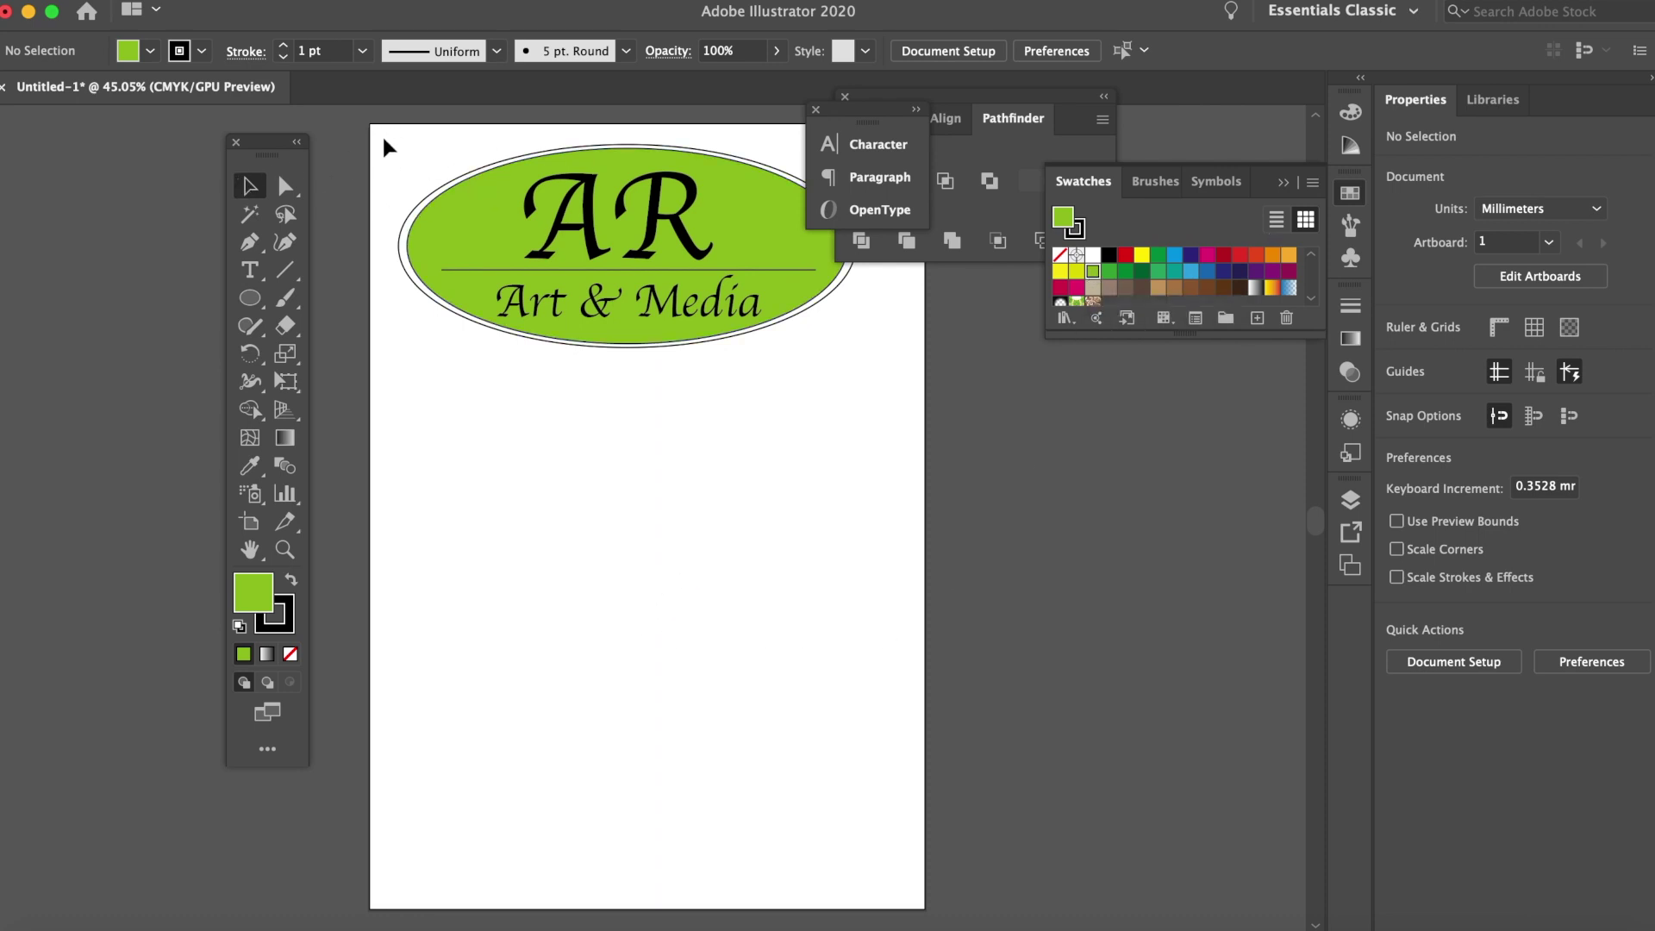
left_click_drag(384, 138, 918, 426)
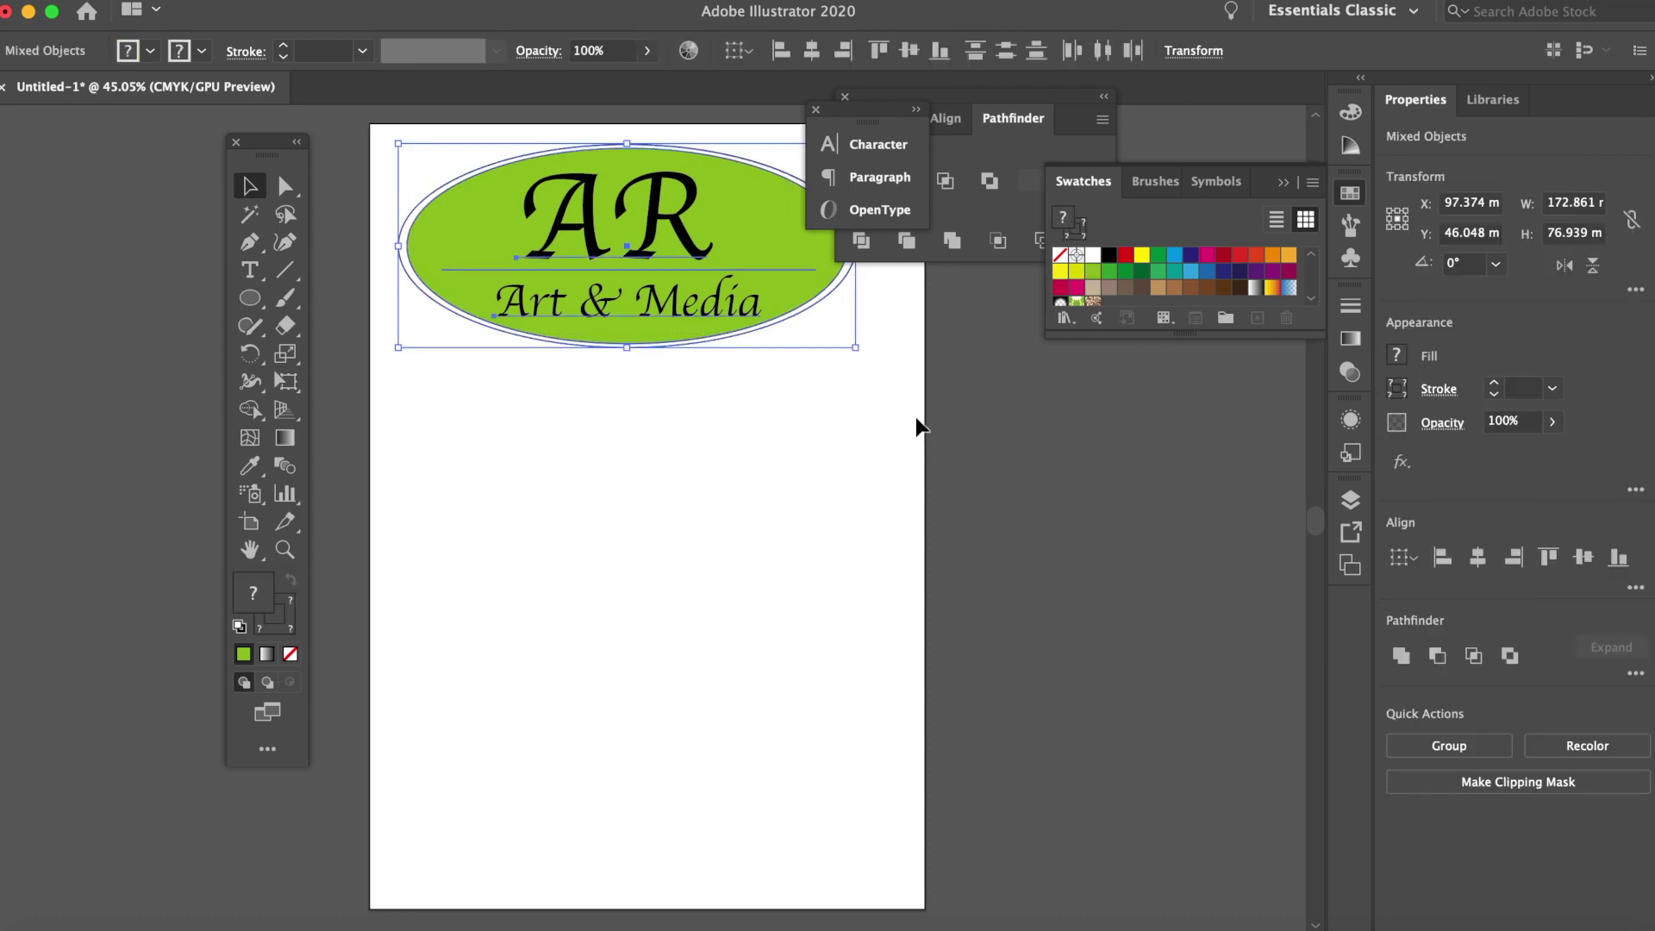
left_click(835, 465)
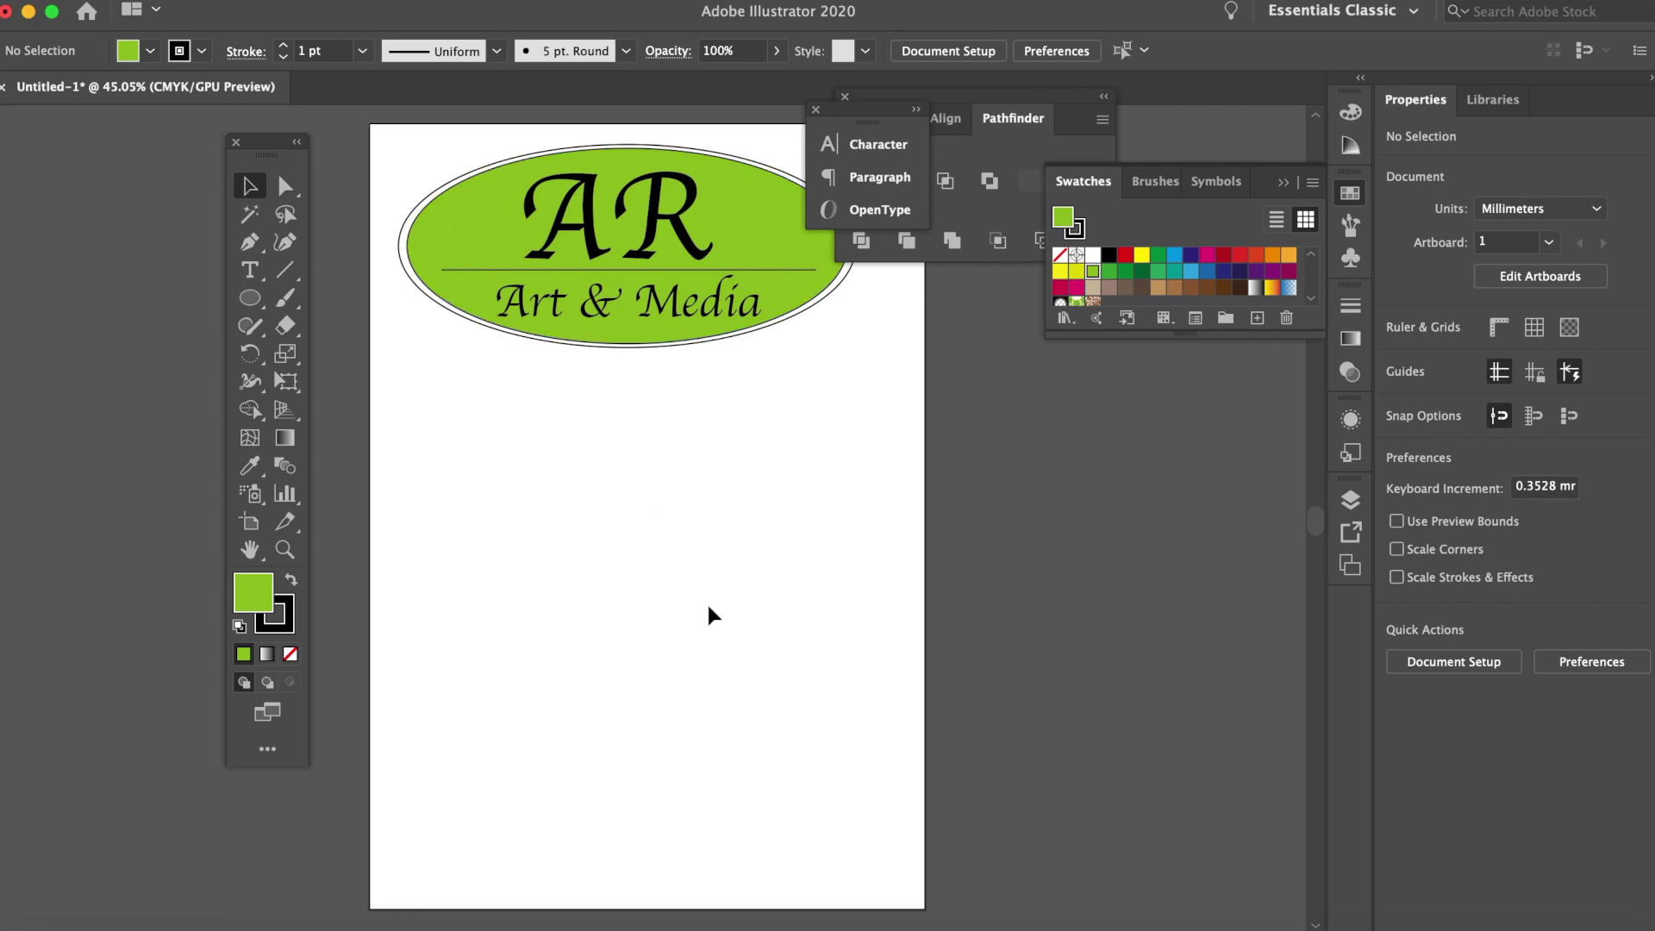
- Reduce the artboard's height from its lower edge to about 93 mm so it ends just below the logo
left_click(249, 522)
left_click_drag(647, 909, 691, 371)
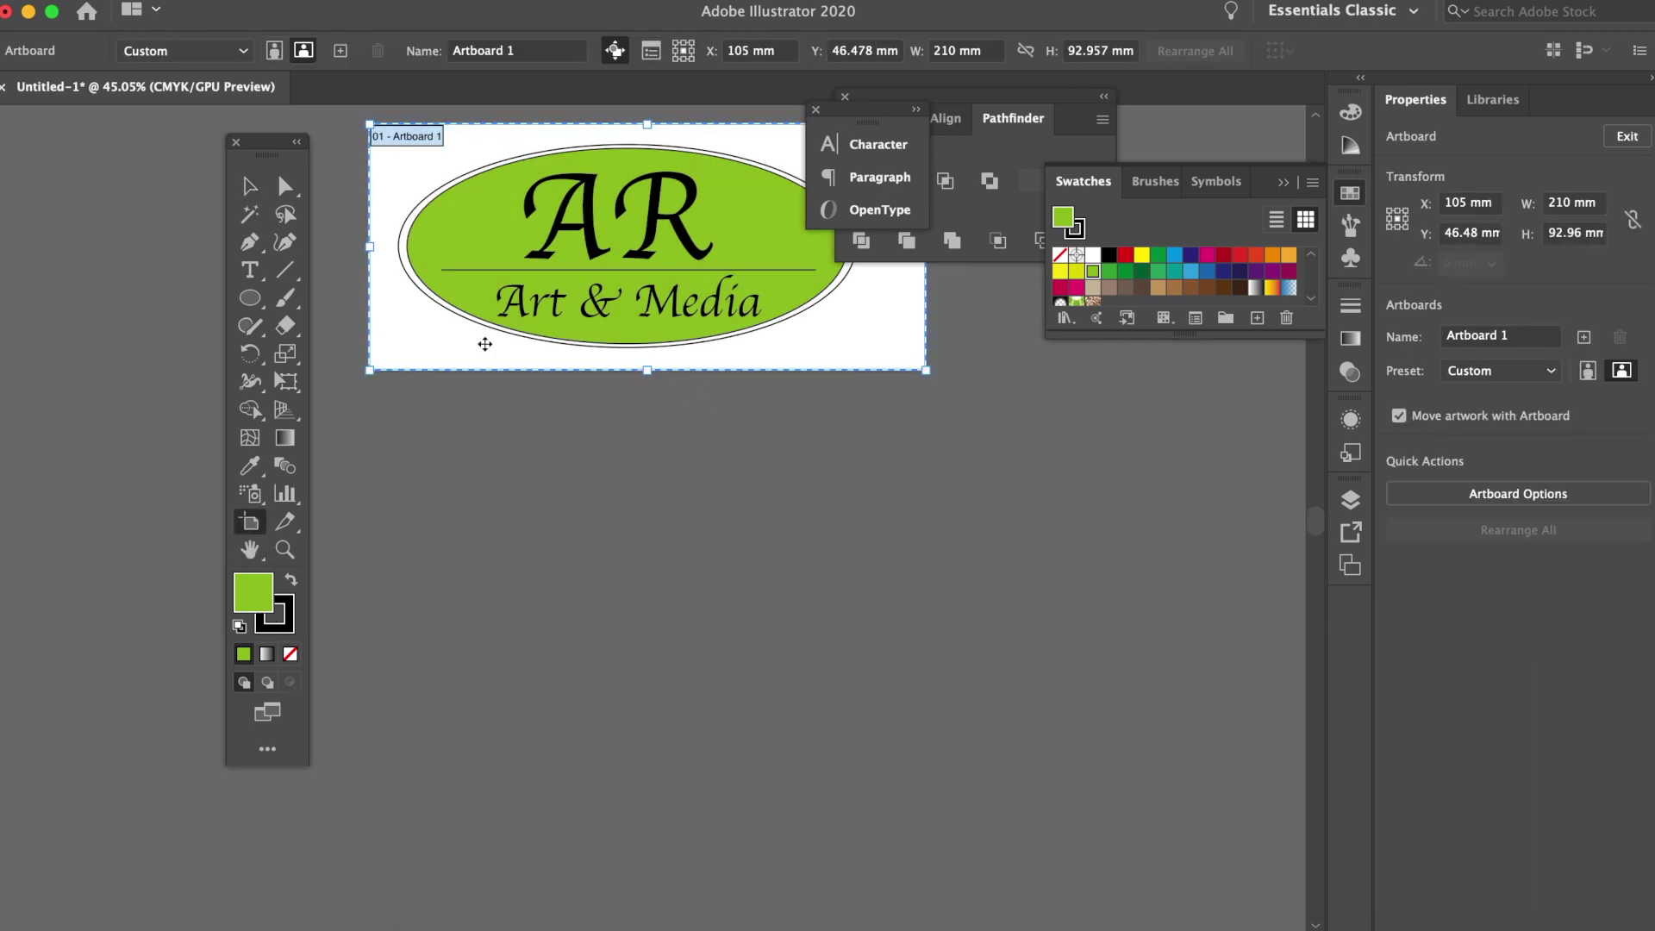
left_click(249, 185)
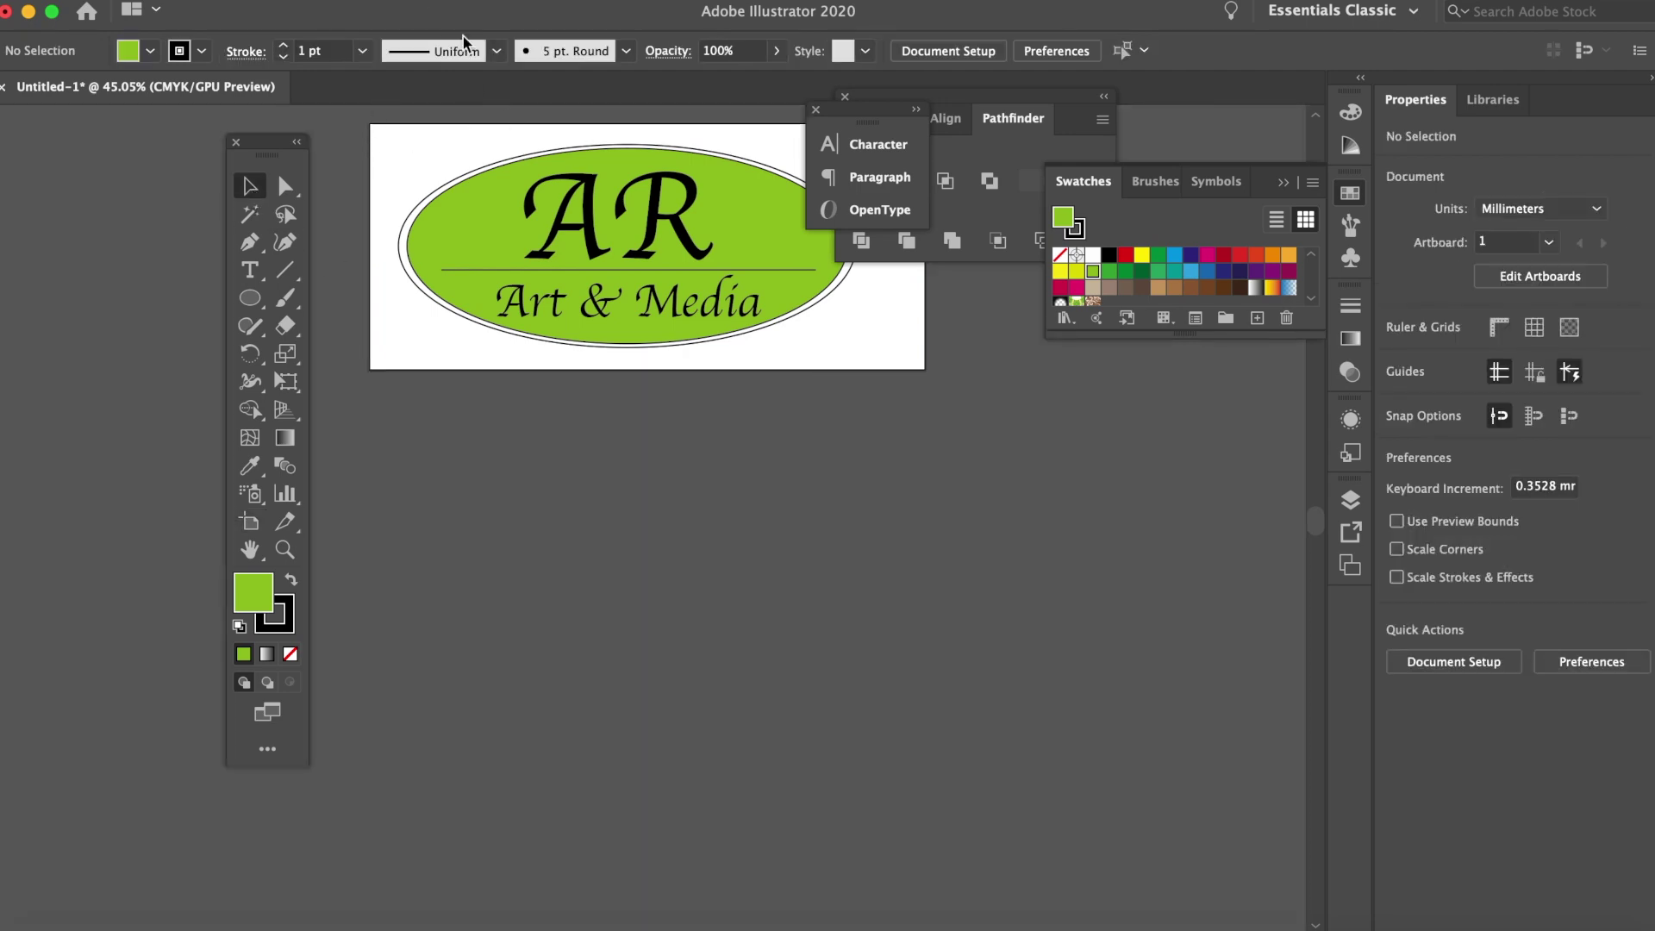
- Show the transparency grid behind the logo
left_click(528, 1)
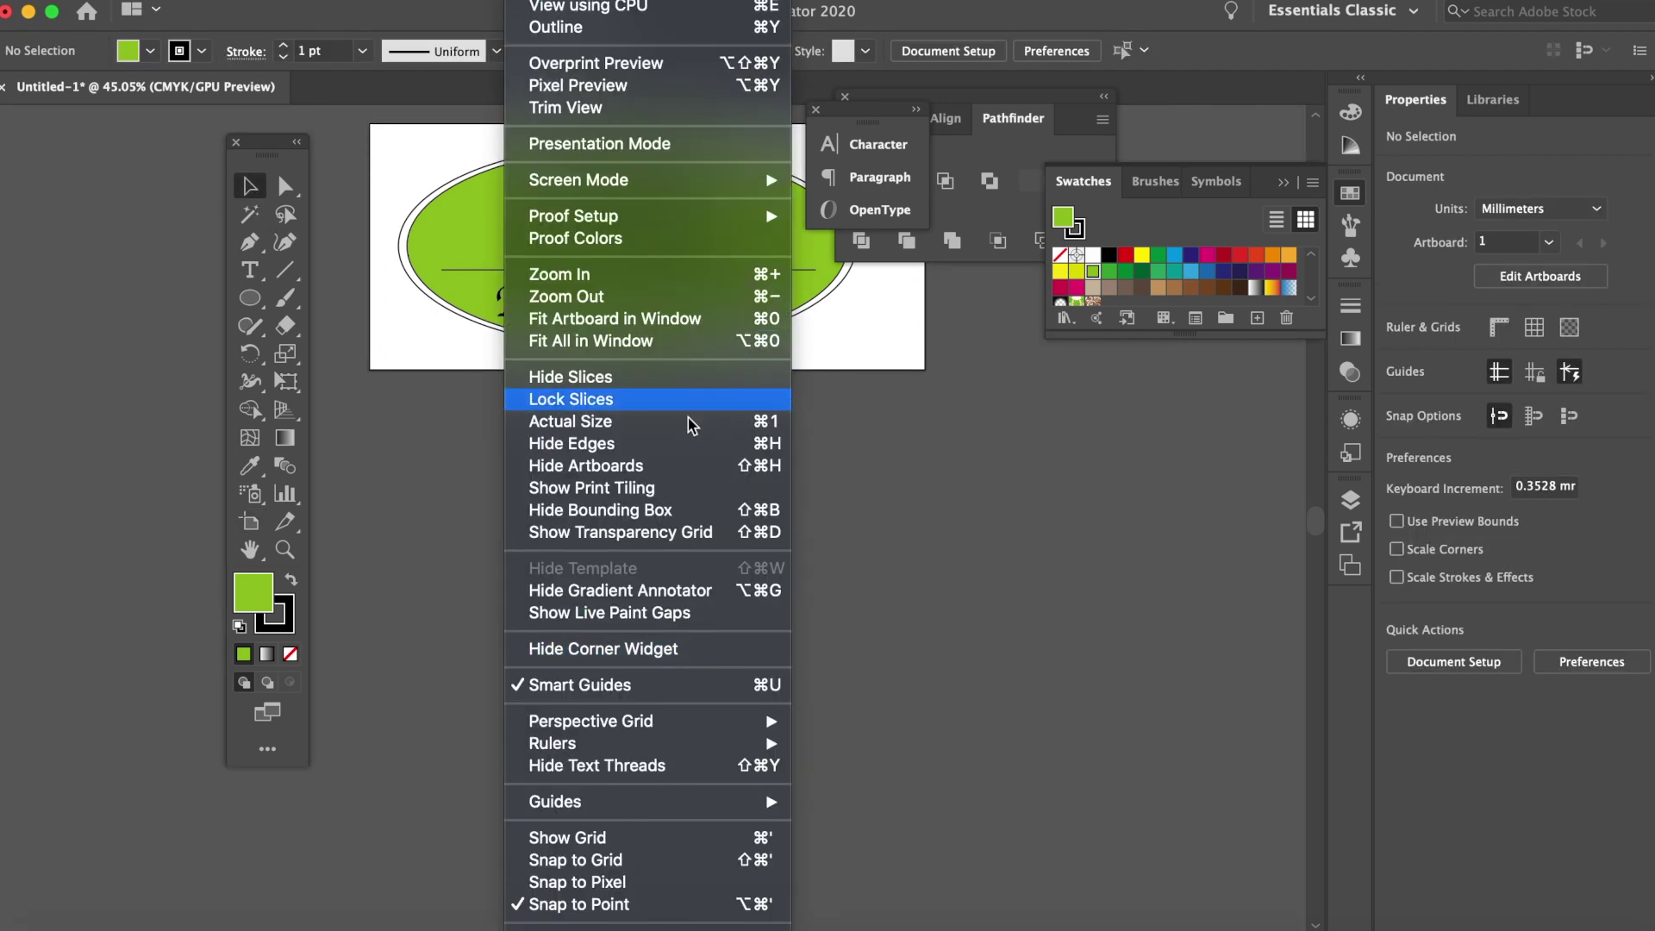
left_click(690, 532)
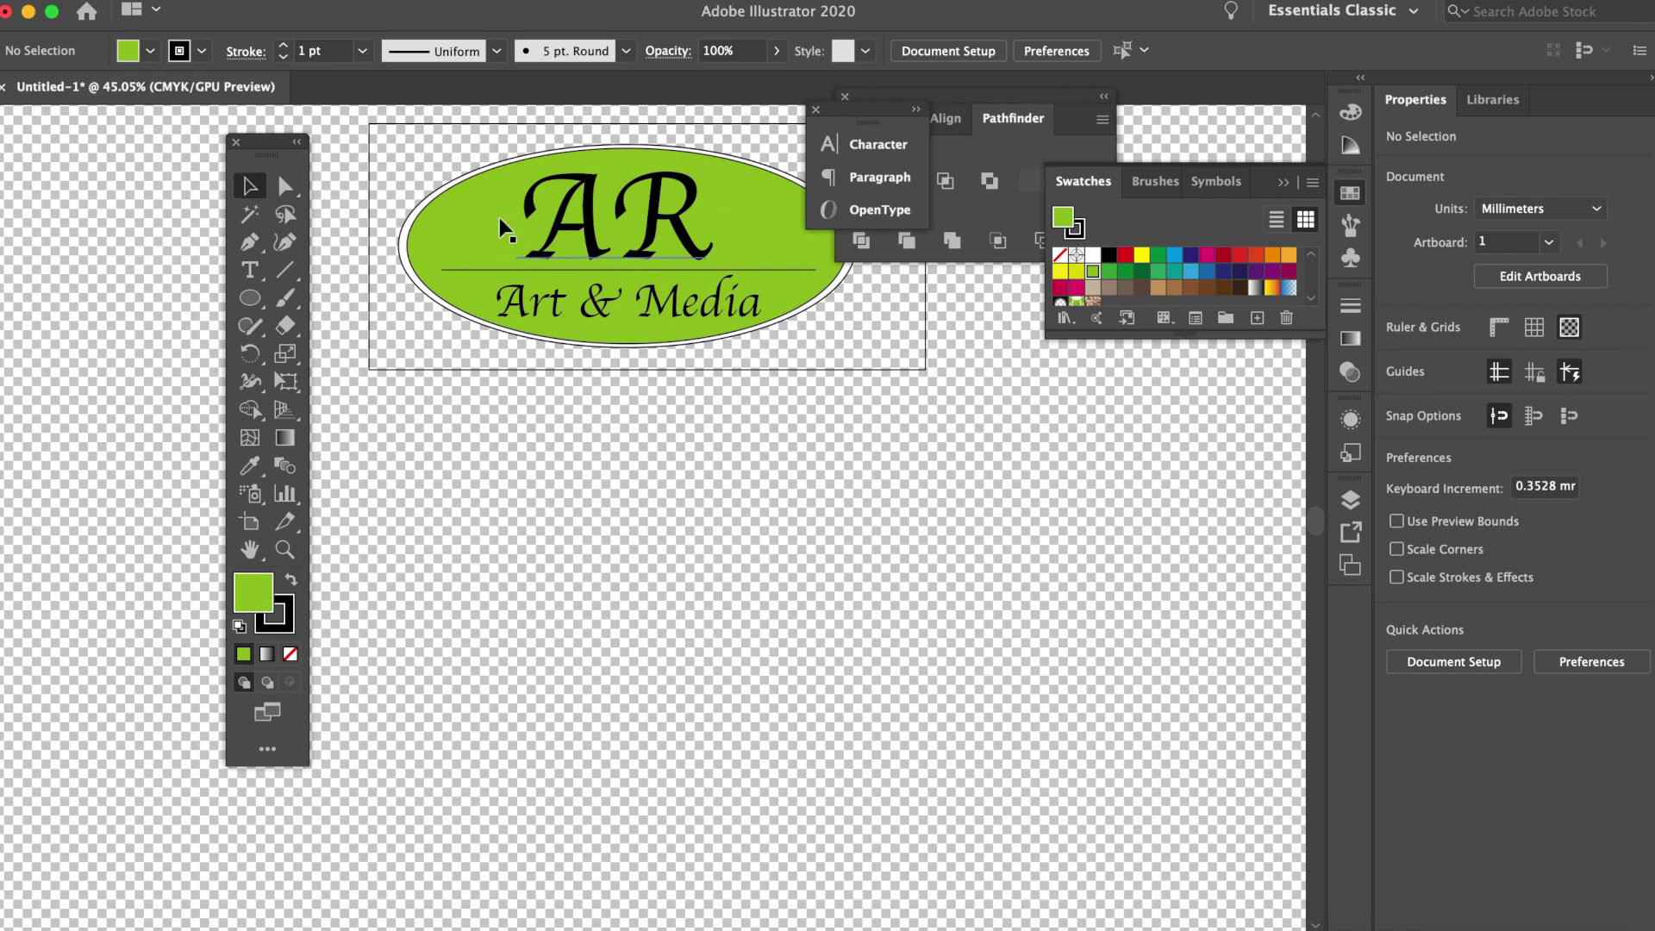